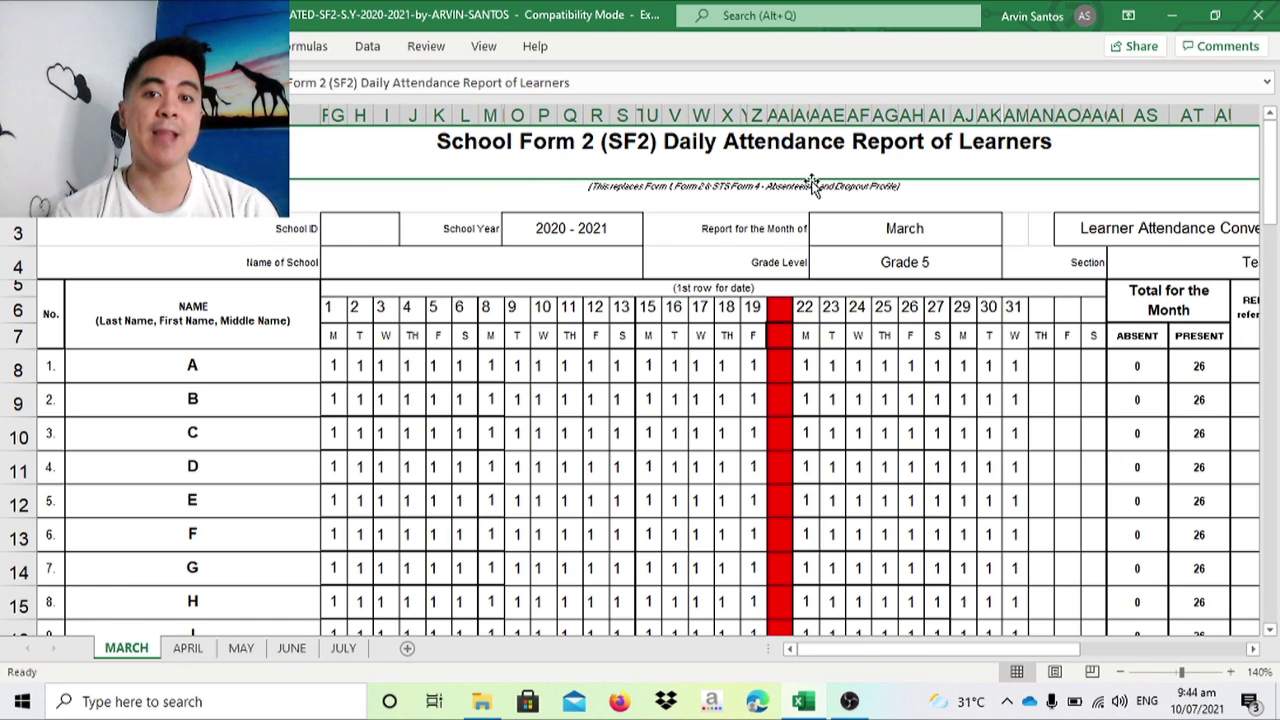
Examine the MARCH sheet's header fields from School ID and Name of School across to the Learner Attendance Conversion Tool
{"action": "left_click", "coordinate": [362, 230]}
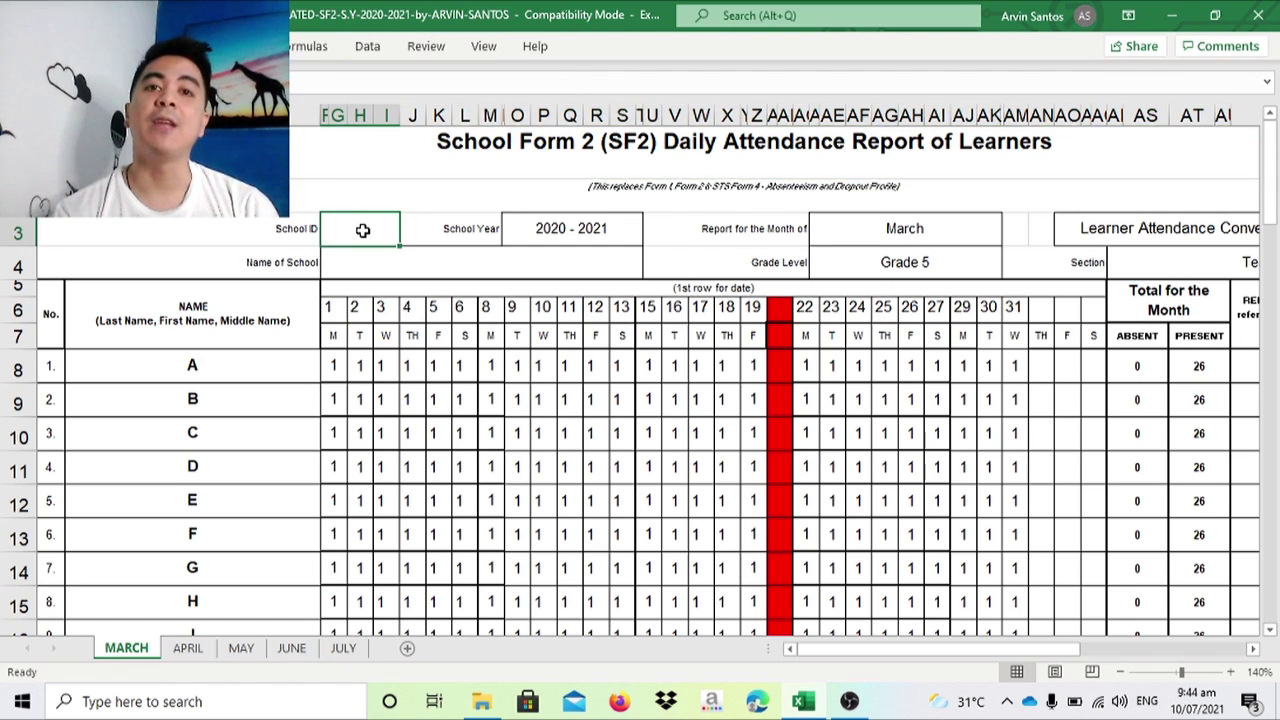
{"action": "key", "text": "Return"}
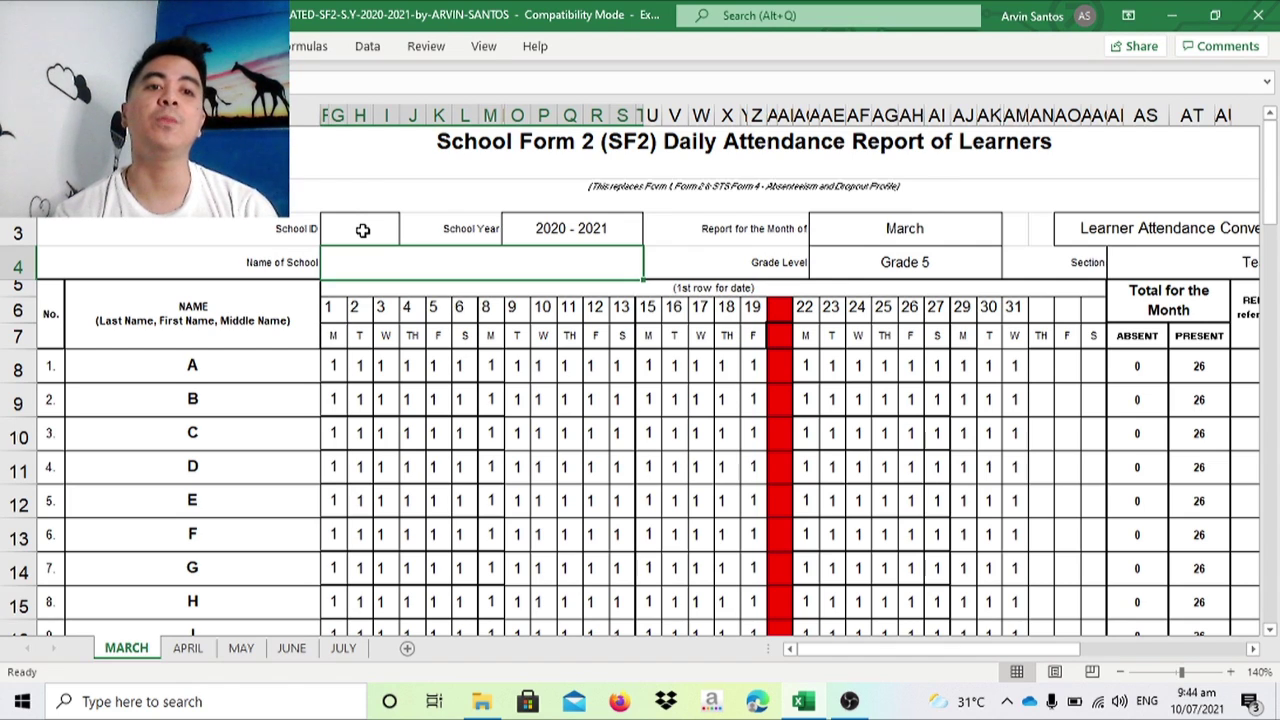
{"action": "left_click", "coordinate": [363, 230]}
{"action": "key", "text": "Tab"}
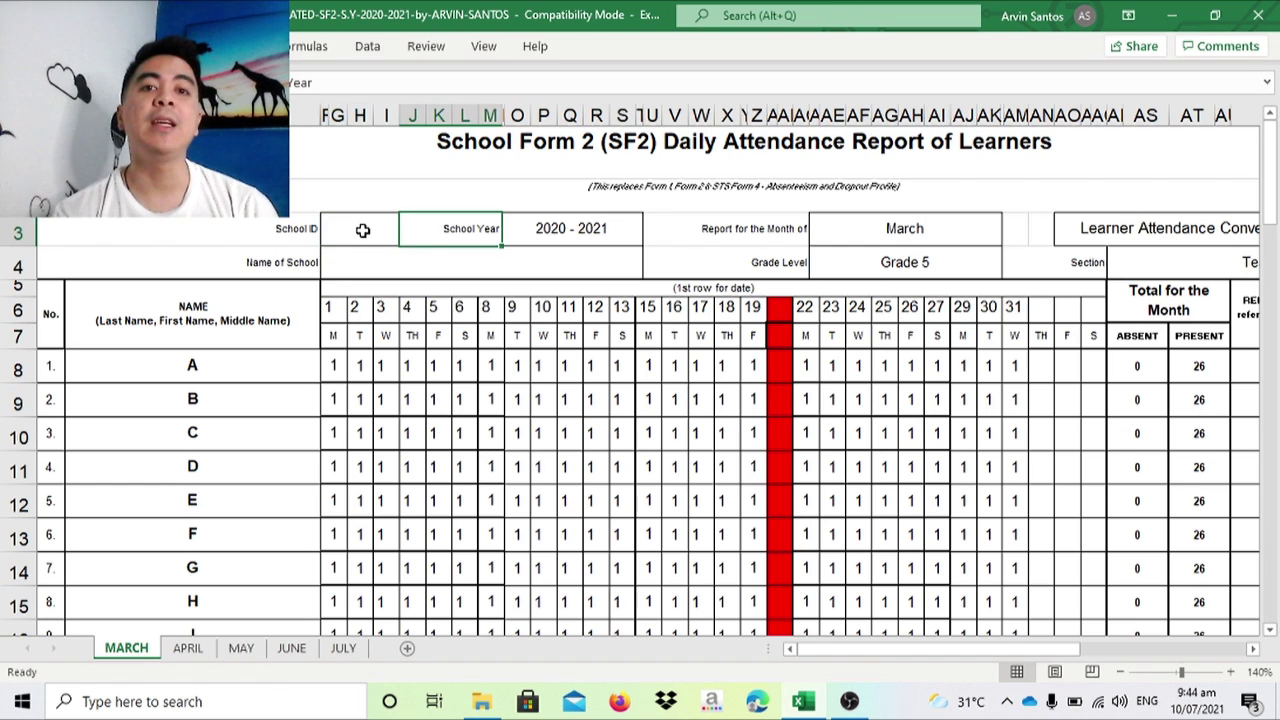
{"action": "key", "text": "Tab"}
{"action": "key", "text": "Tab"}
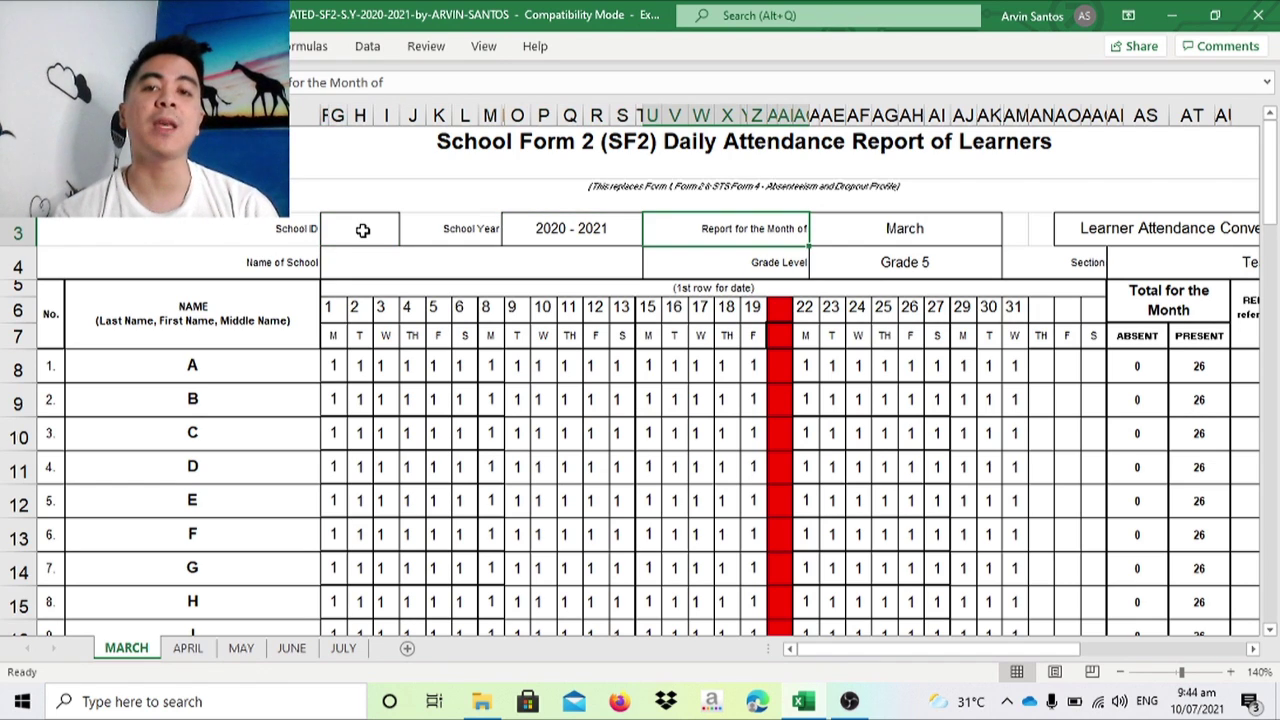
{"action": "key", "text": "Tab"}
{"action": "key", "text": "Tab"}
{"action": "key", "text": "Tab"}
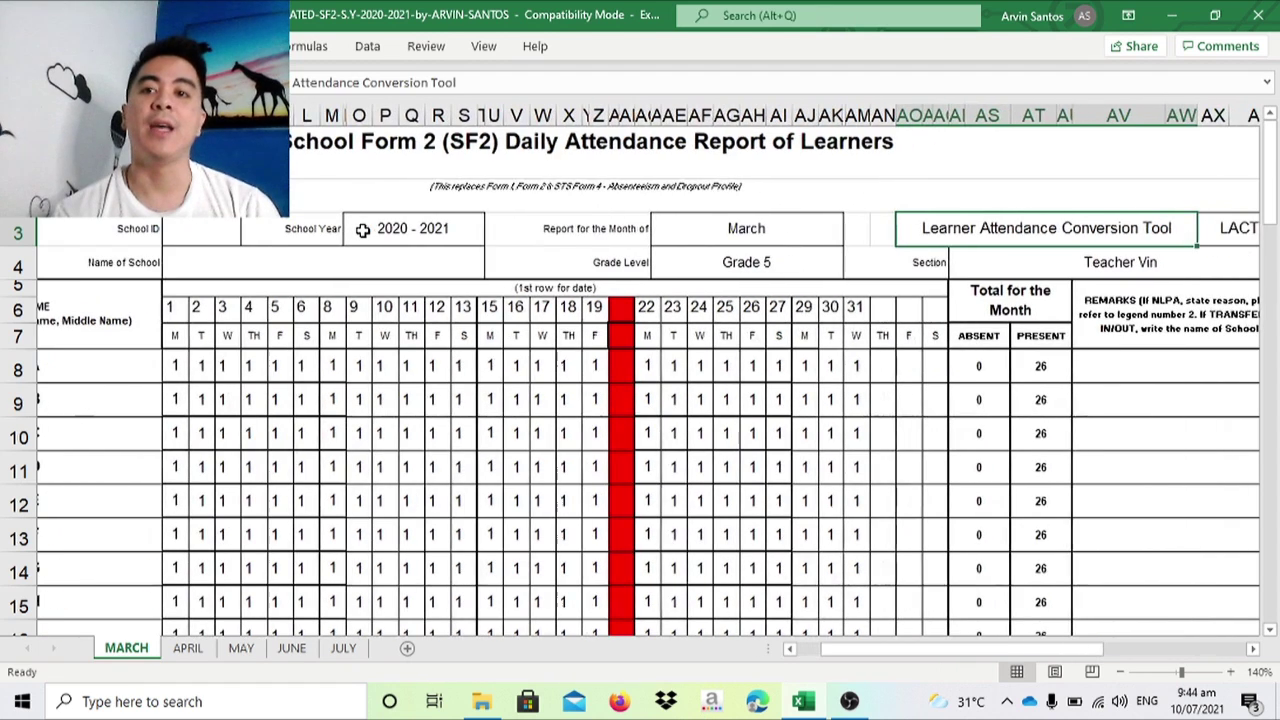
Review the School Year, Name of School, Grade Level and report month fields in the form header
{"action": "key", "text": "shift+Tab"}
{"action": "key", "text": "shift+Tab"}
{"action": "key", "text": "shift+Tab"}
{"action": "key", "text": "shift+Tab"}
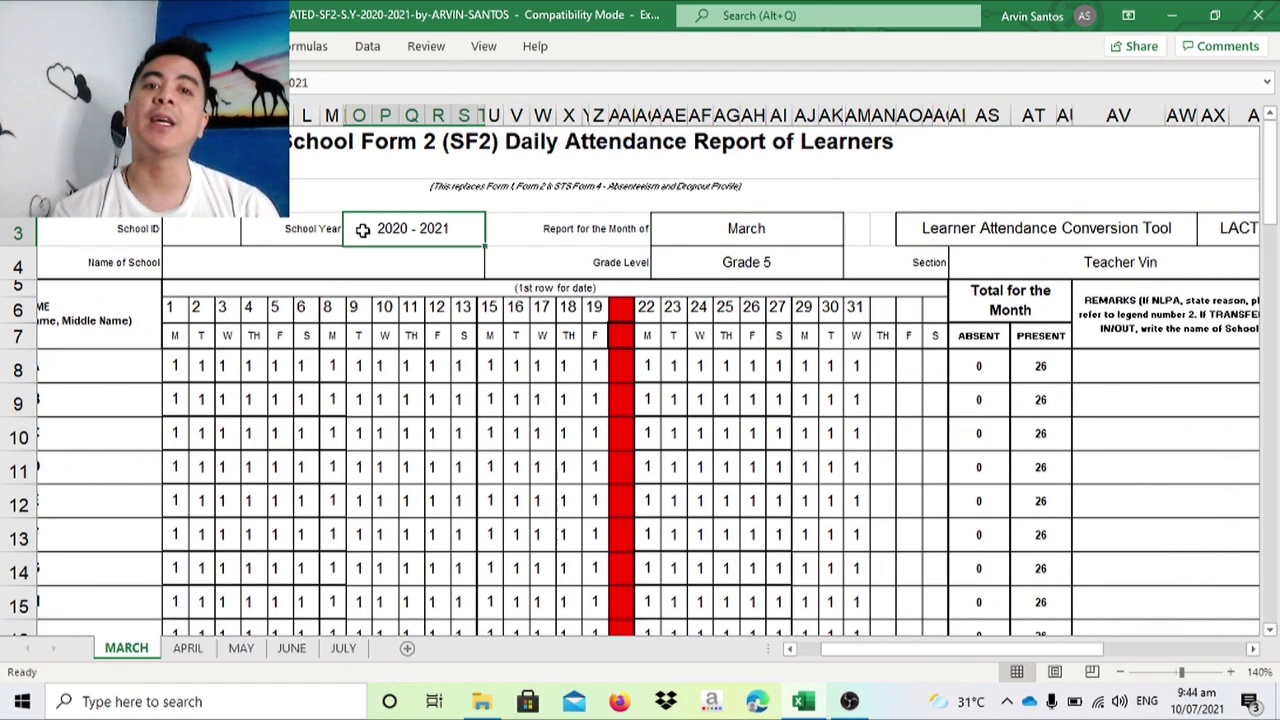
{"action": "key", "text": "shift+Tab"}
{"action": "key", "text": "shift+Tab"}
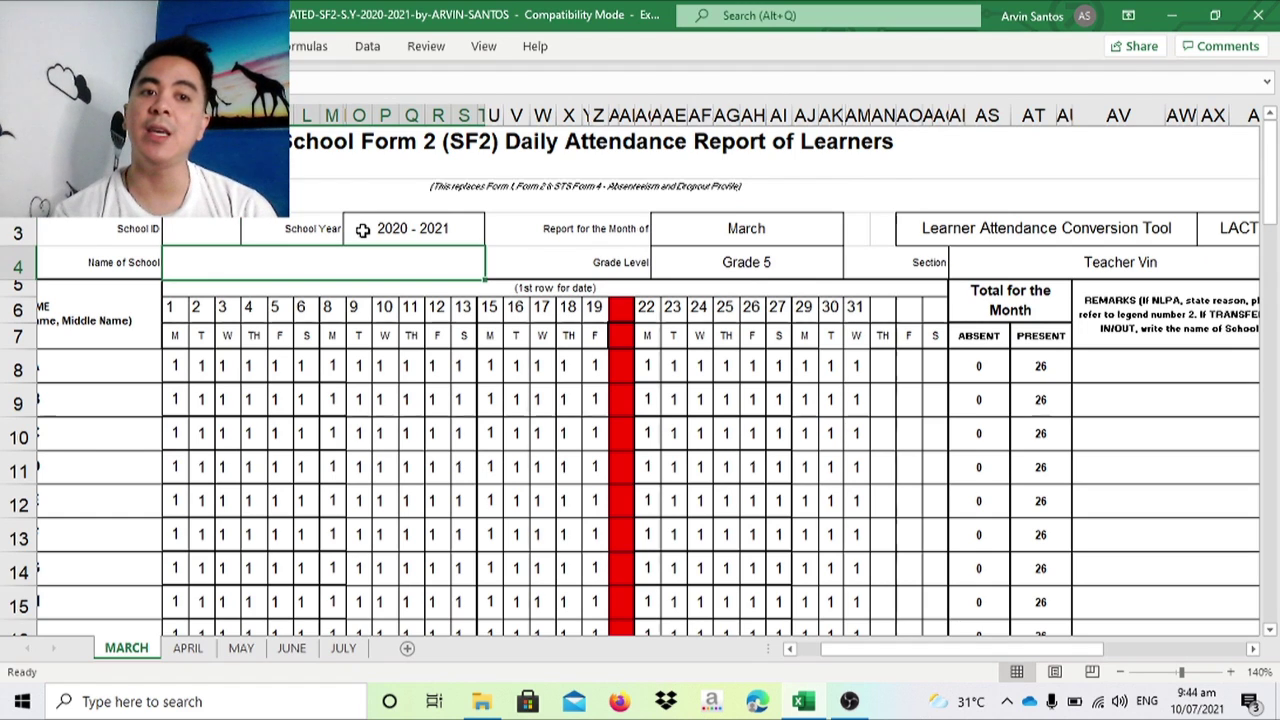
{"action": "key", "text": "Tab"}
{"action": "key", "text": "Tab"}
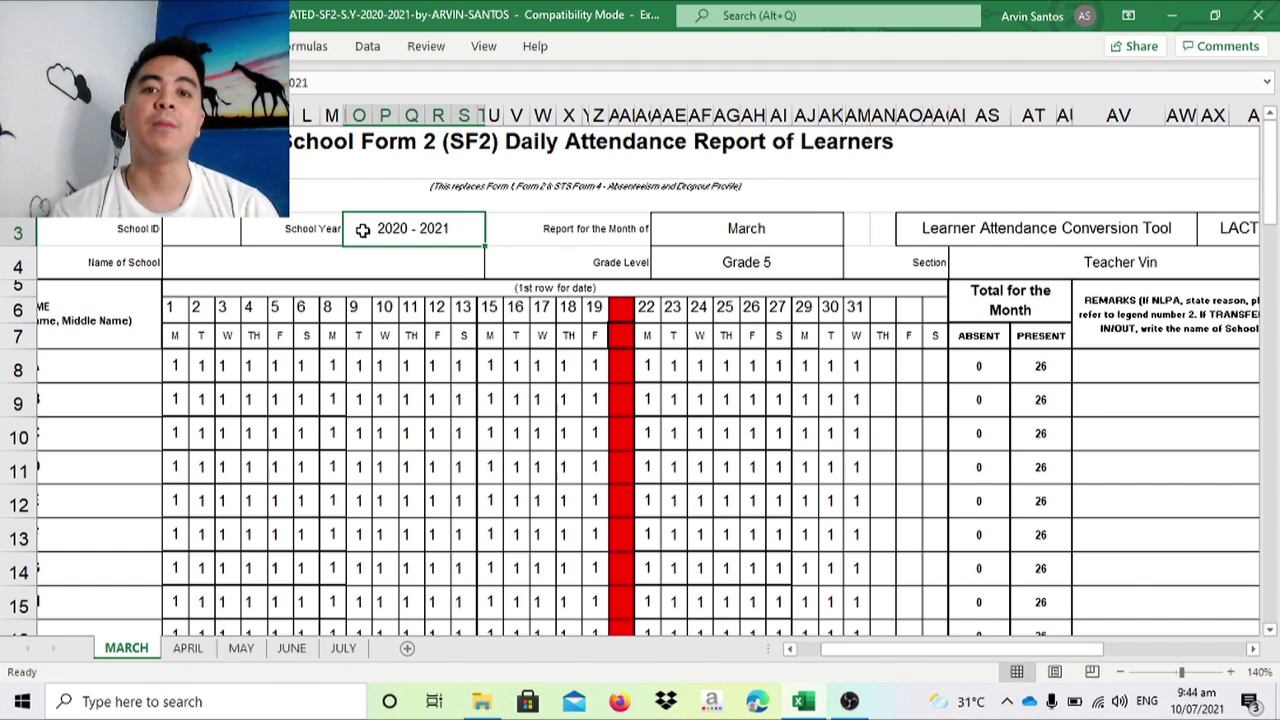
{"action": "key", "text": "Return"}
{"action": "key", "text": "Tab"}
{"action": "key", "text": "Tab"}
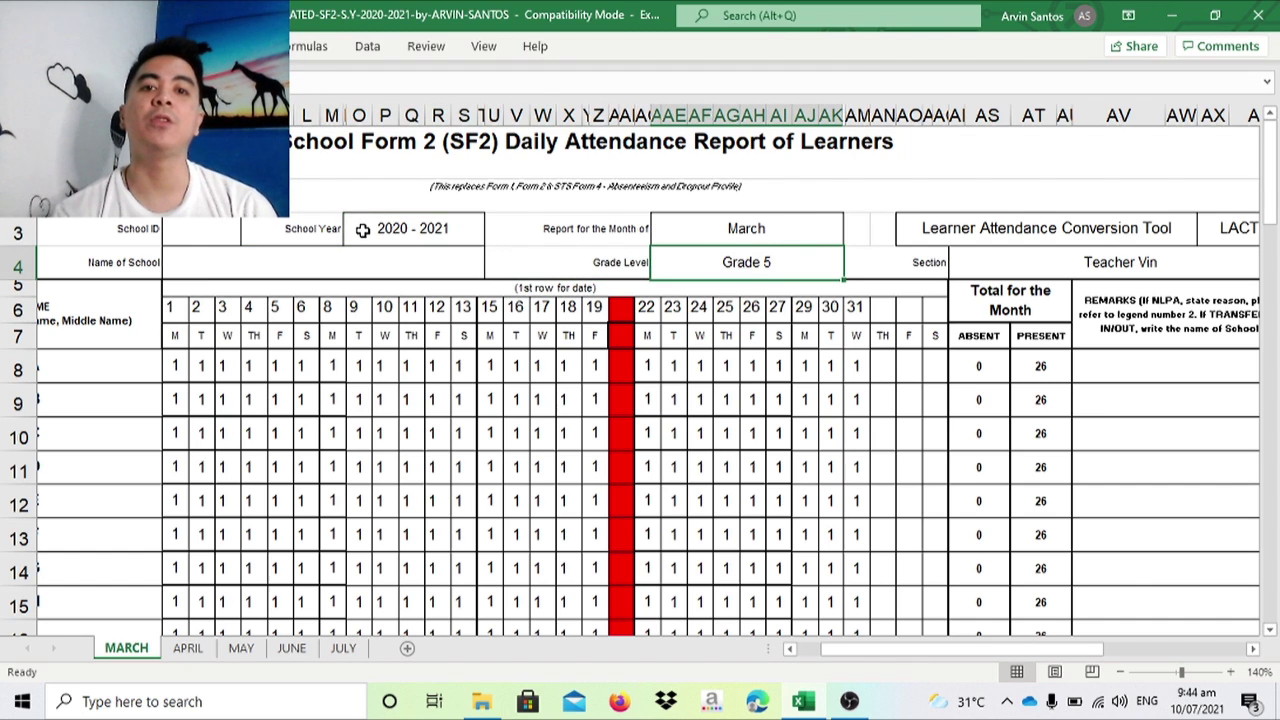
{"action": "key", "text": "shift+Tab"}
{"action": "key", "text": "shift+Tab"}
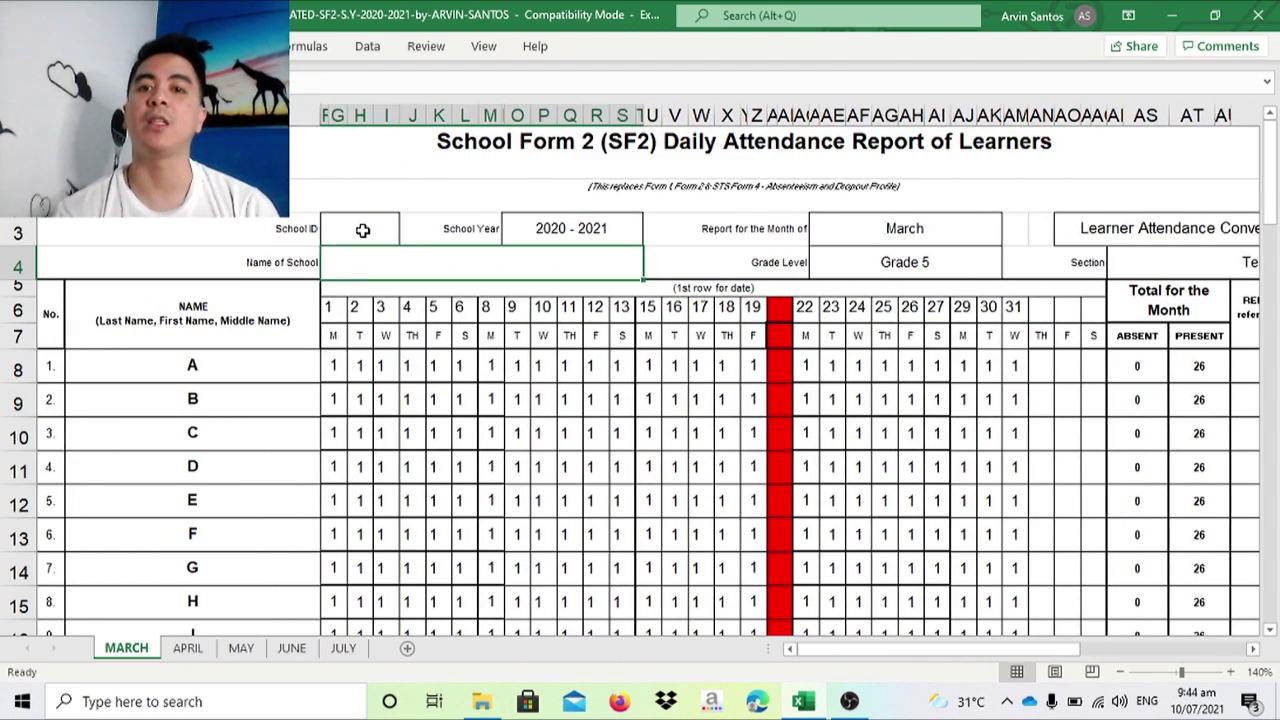
{"action": "key", "text": "Tab"}
{"action": "key", "text": "Tab"}
{"action": "key", "text": "Up"}
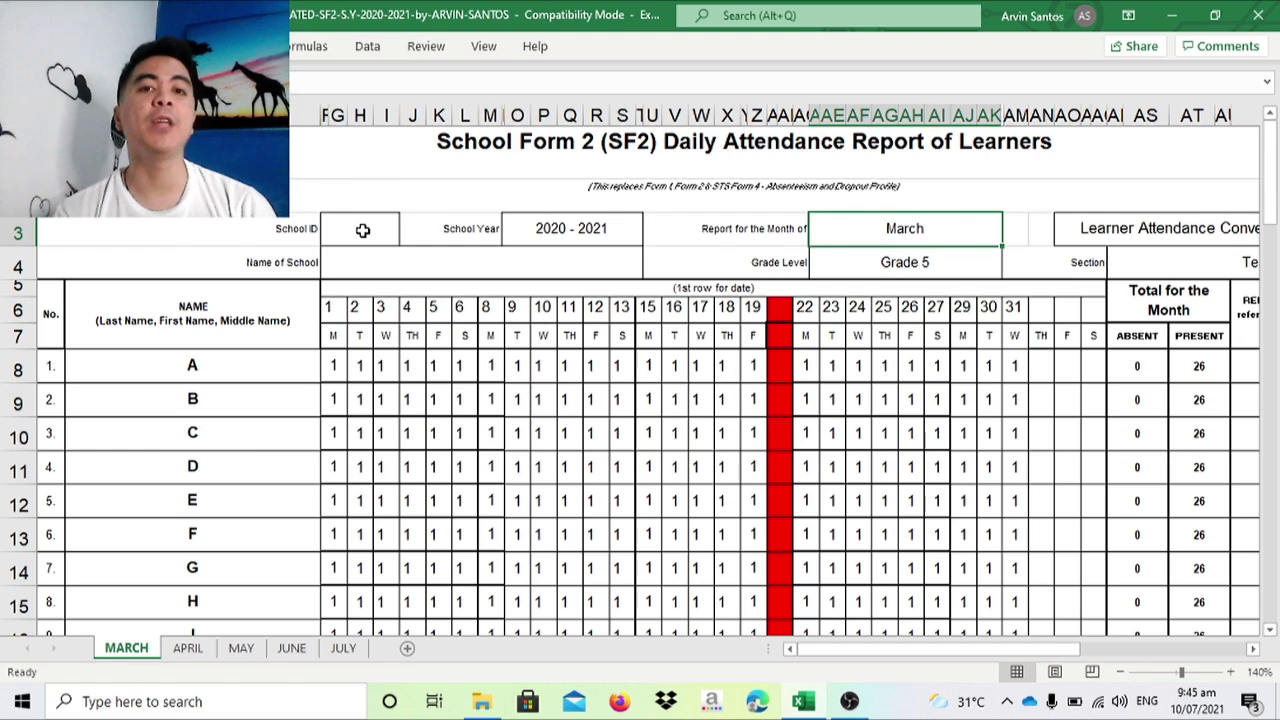
Examine the Learner Attendance Conversion Tool and Section fields at the end of the form header
{"action": "key", "text": "Right"}
{"action": "key", "text": "Right"}
{"action": "key", "text": "Right"}
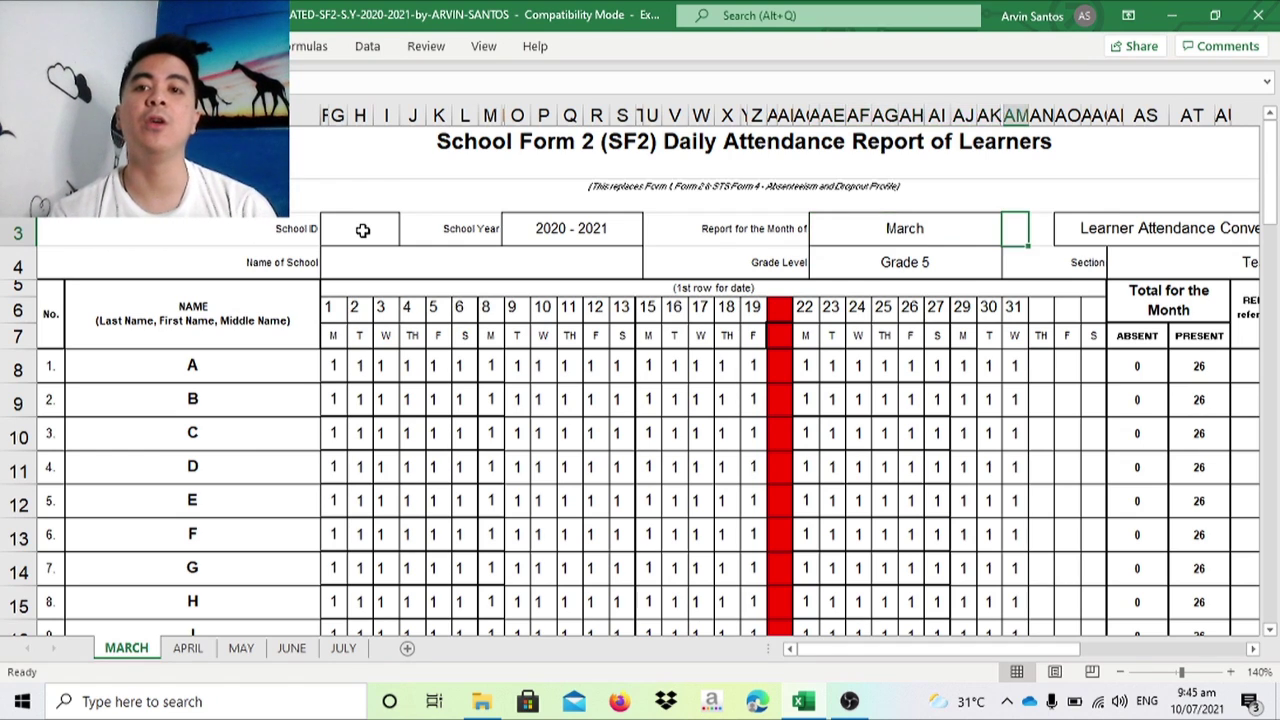
{"action": "key", "text": "Right"}
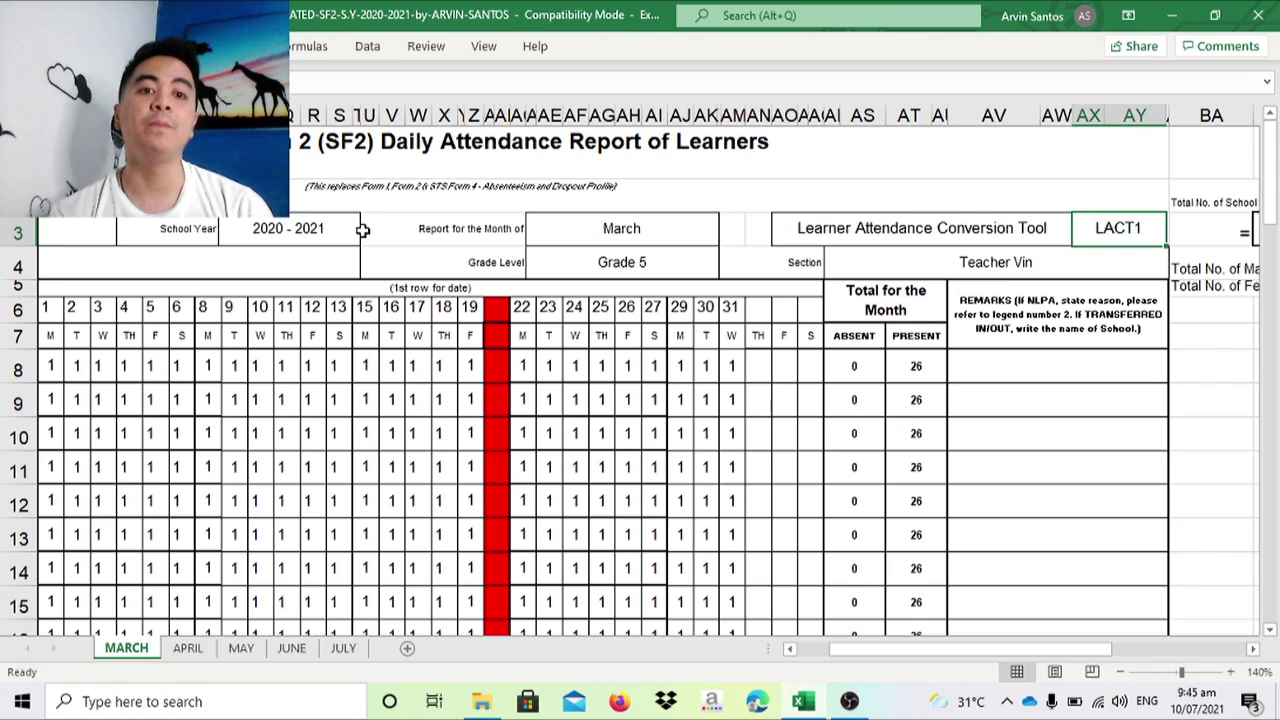
{"action": "key", "text": "Right"}
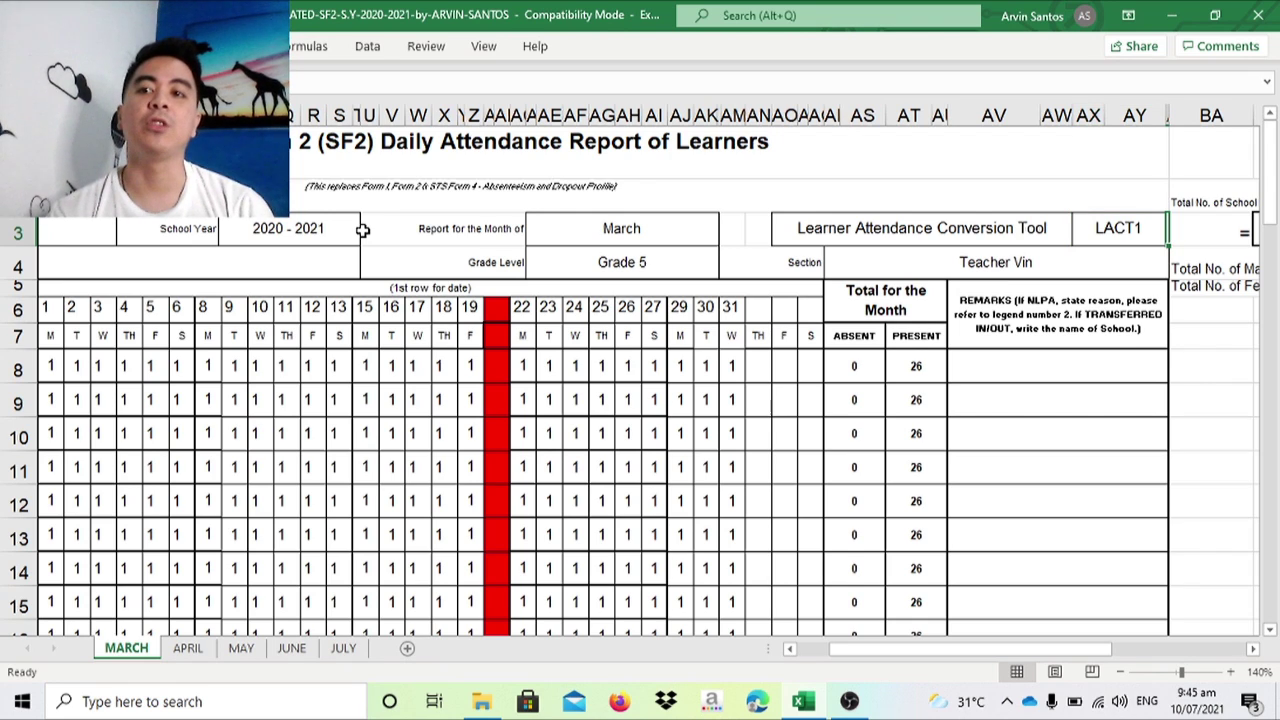
{"action": "key", "text": "Down"}
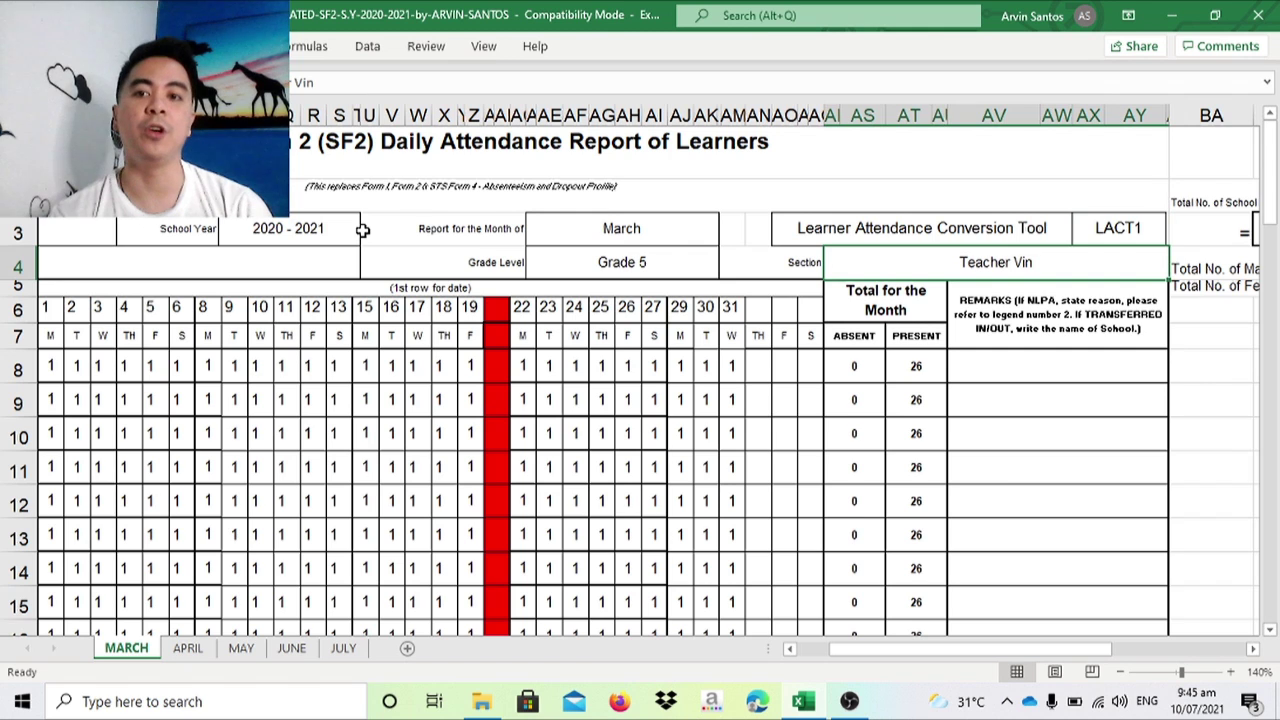
{"action": "key", "text": "Up"}
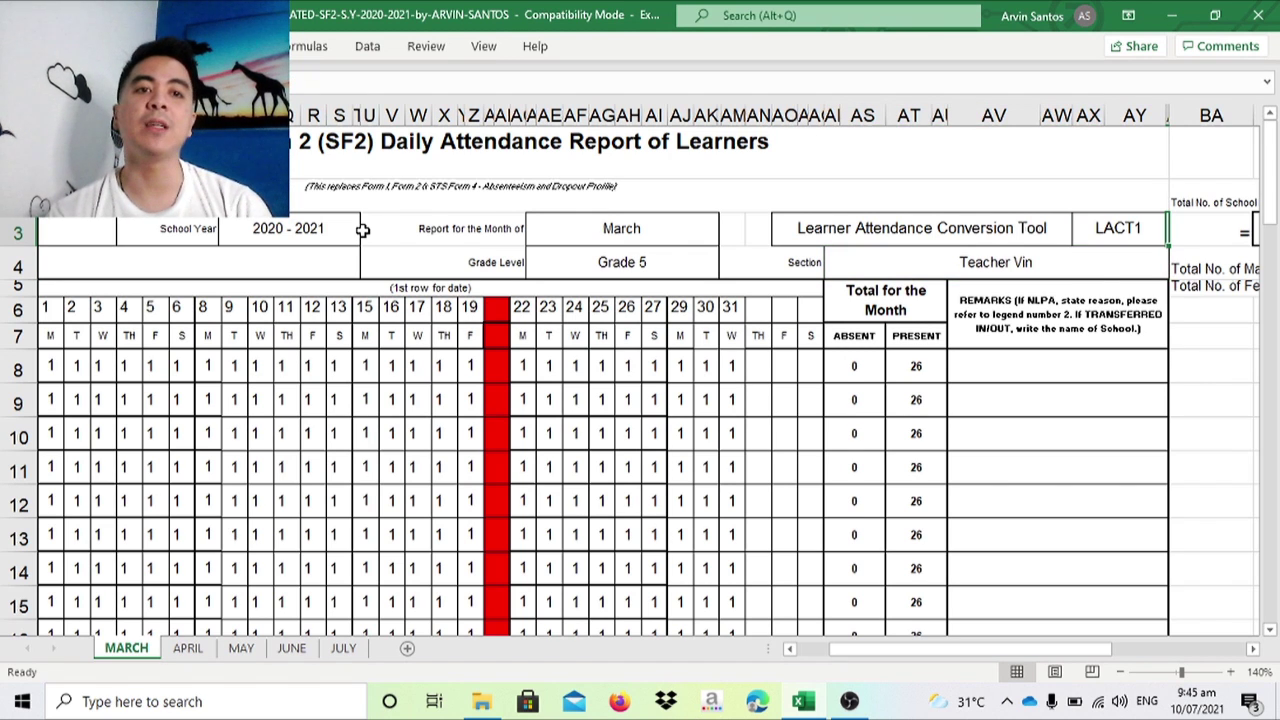
Examine the cells for the month's total school days and the total numbers of male and female learners
{"action": "key", "text": "Right"}
{"action": "key", "text": "Right"}
{"action": "key", "text": "Right"}
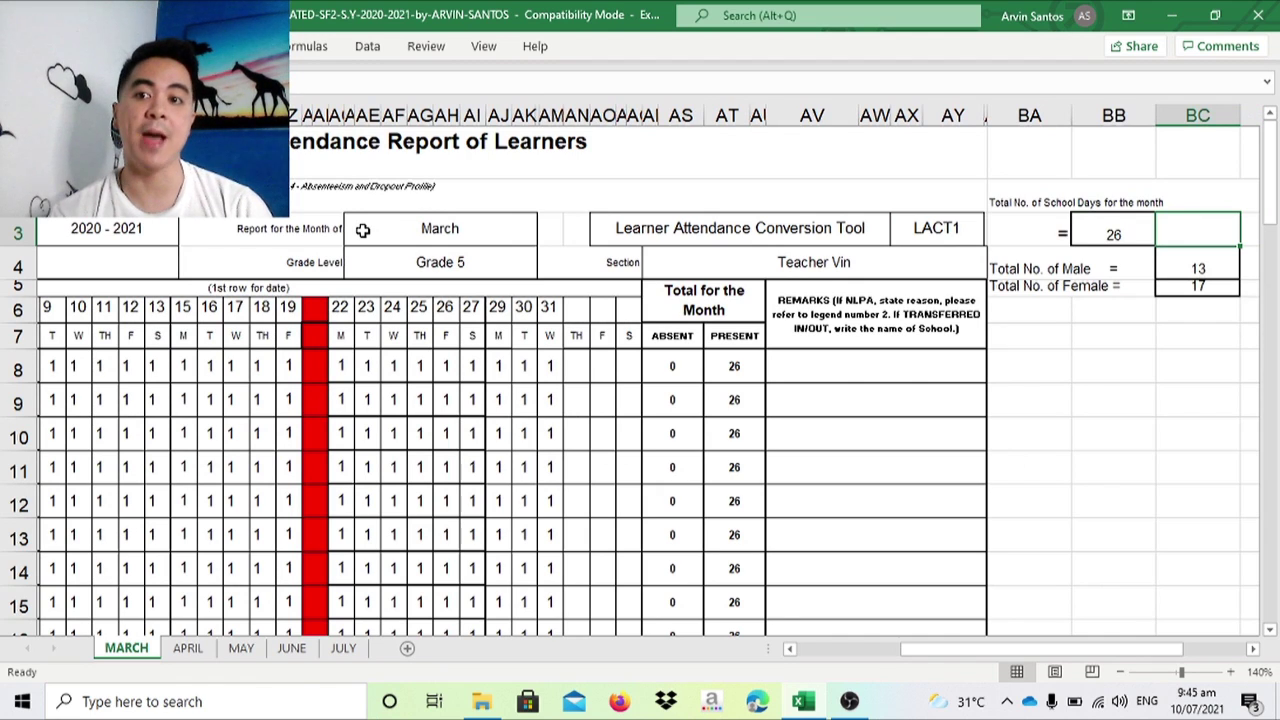
{"action": "key", "text": "Down"}
{"action": "key", "text": "Up"}
{"action": "key", "text": "Left"}
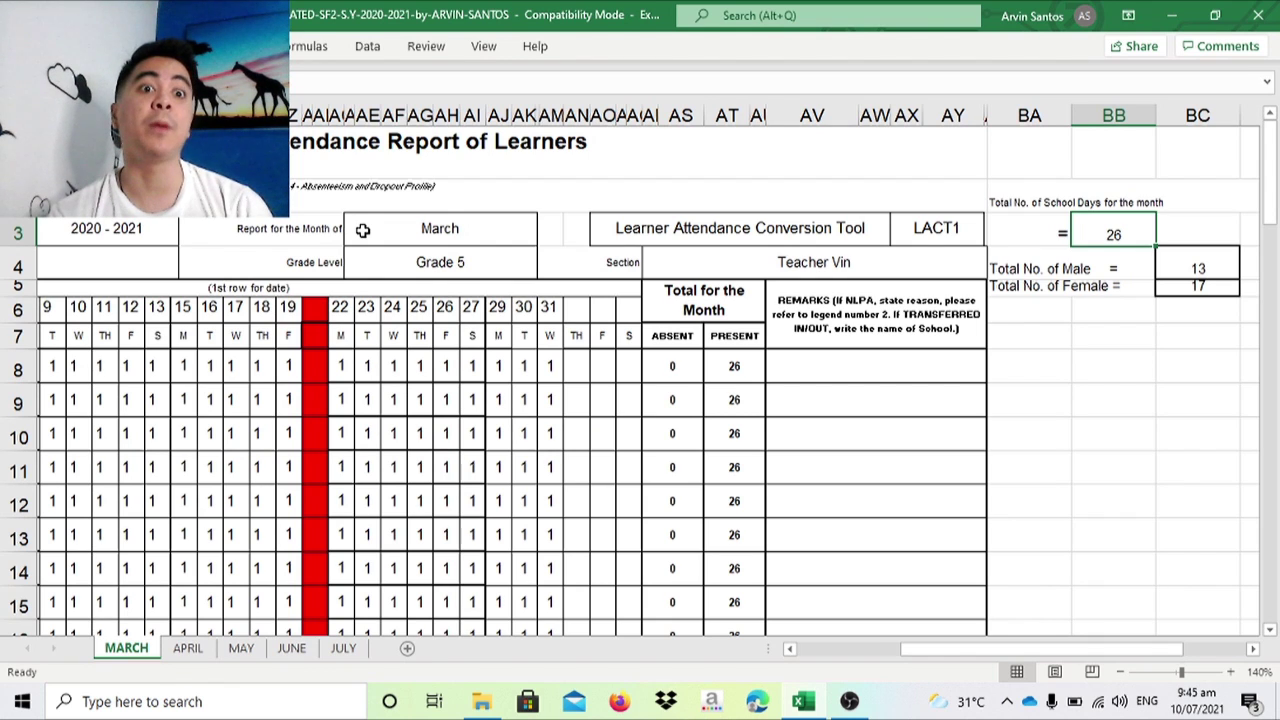
{"action": "key", "text": "Down"}
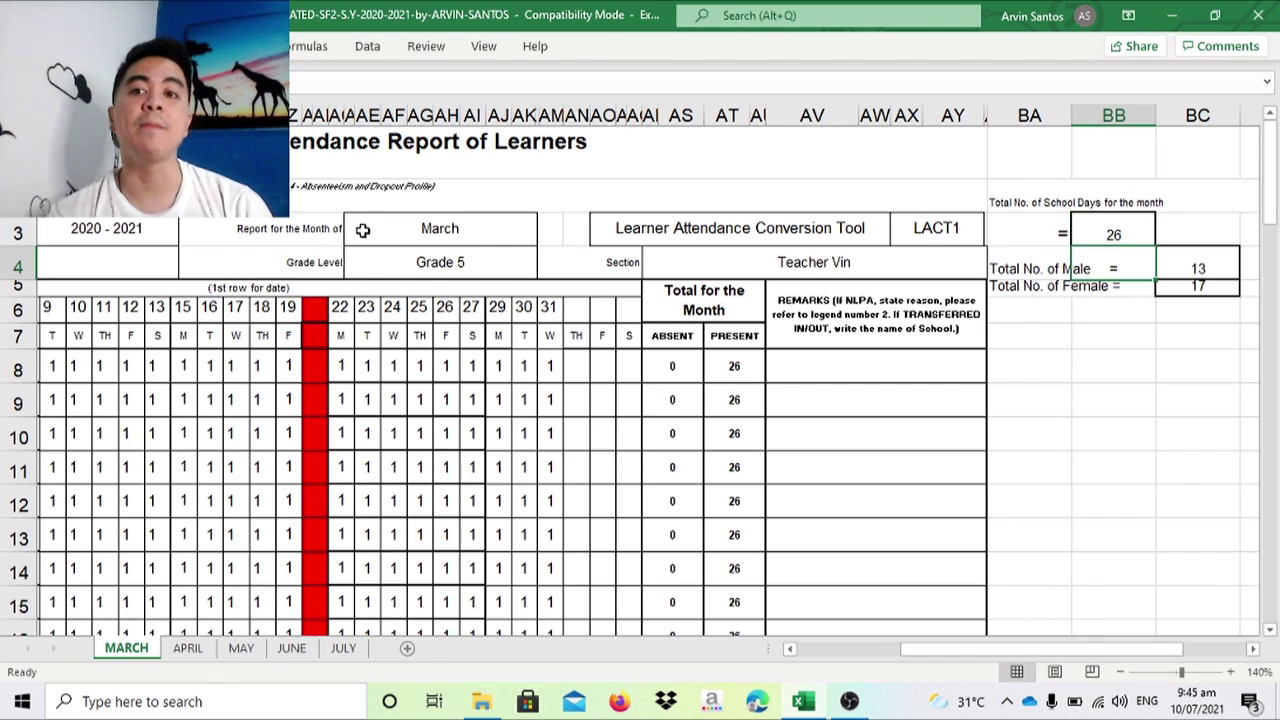
{"action": "key", "text": "Up"}
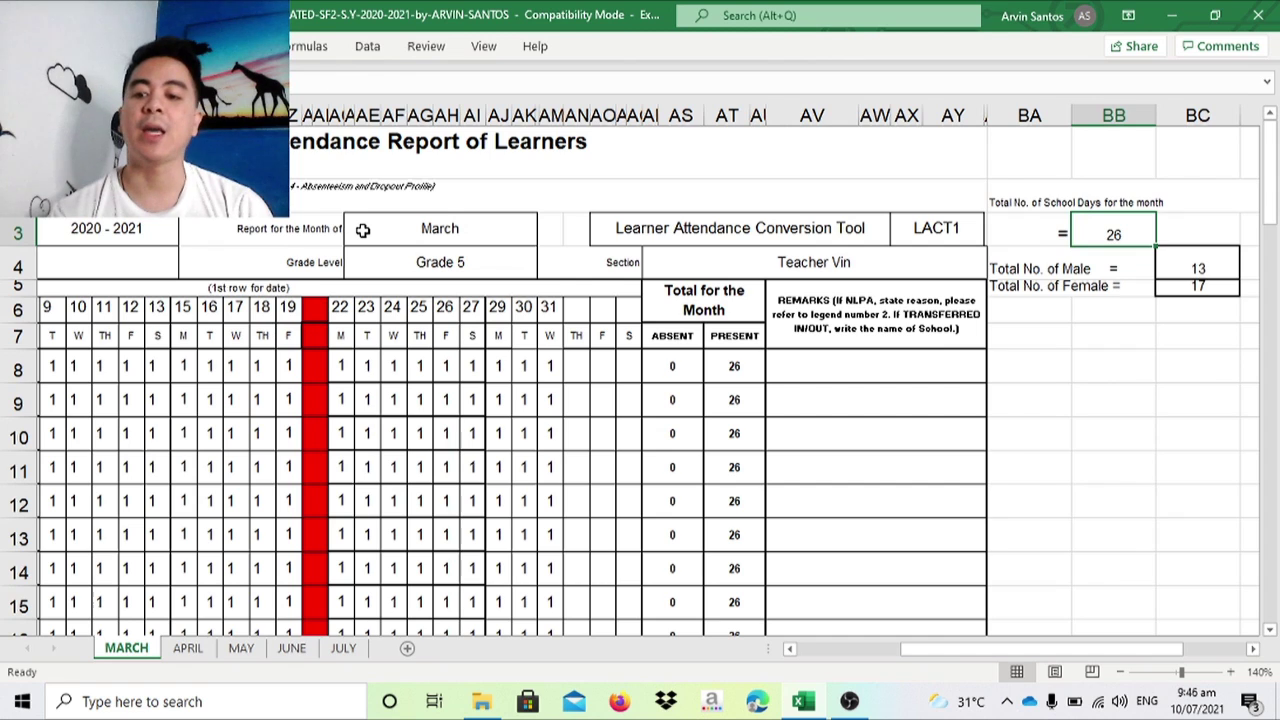
{"action": "key", "text": "Right"}
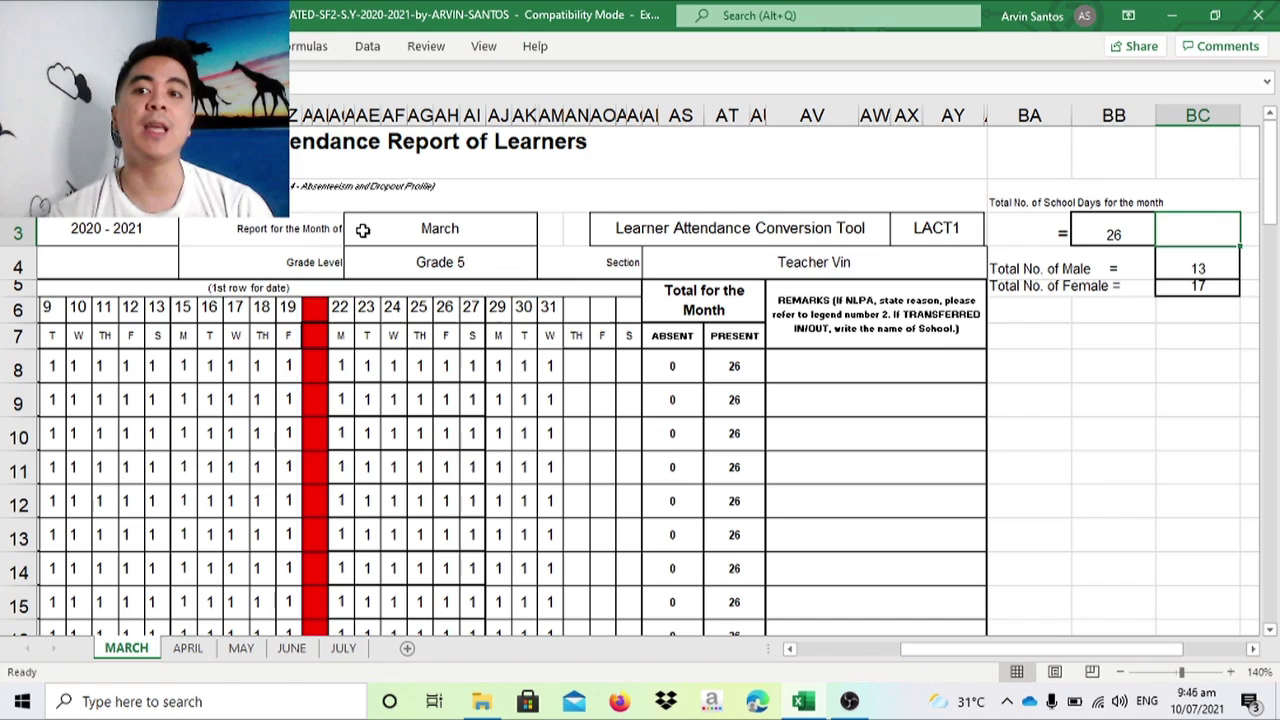
{"action": "key", "text": "Down"}
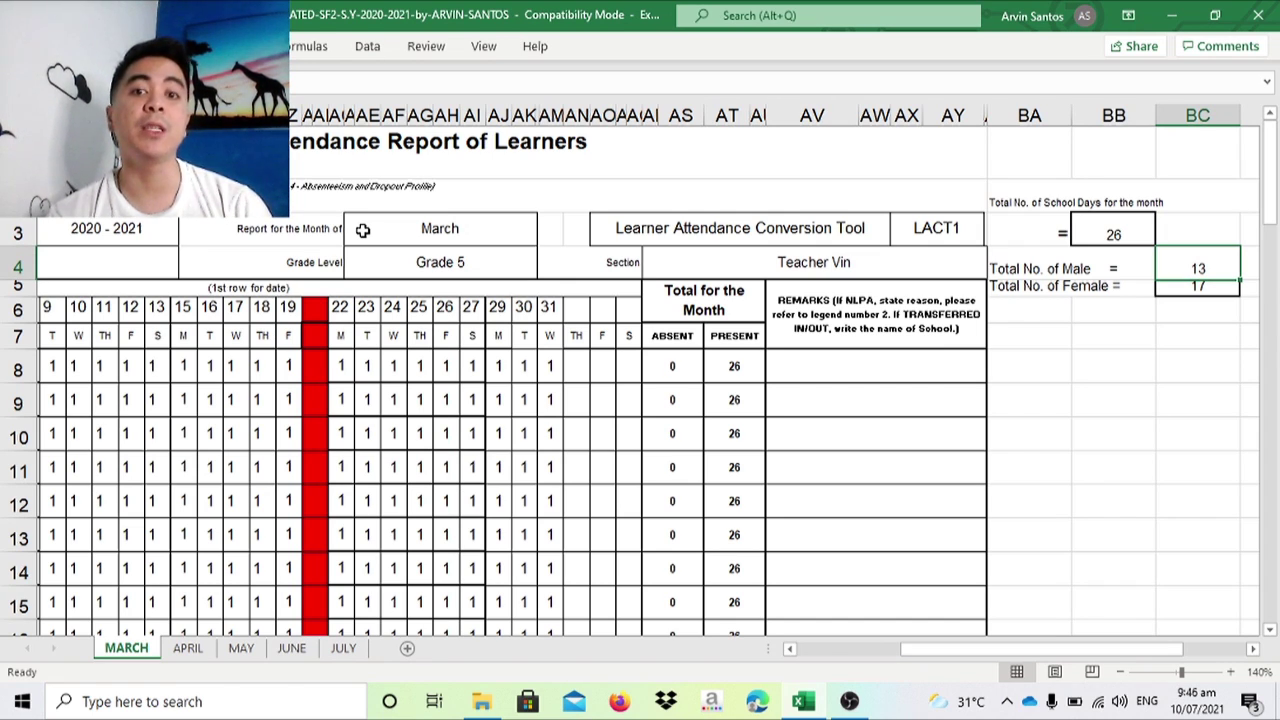
{"action": "key", "text": "Down"}
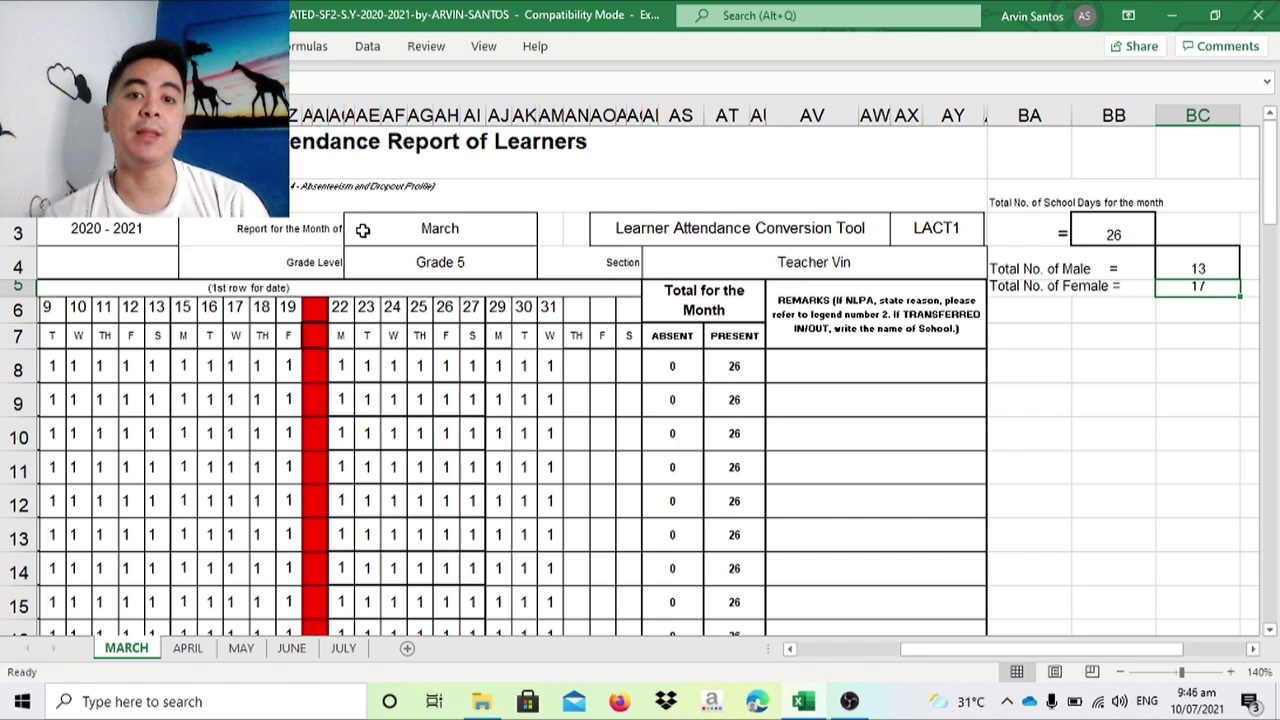
{"action": "key", "text": "Left"}
{"action": "key", "text": "Left"}
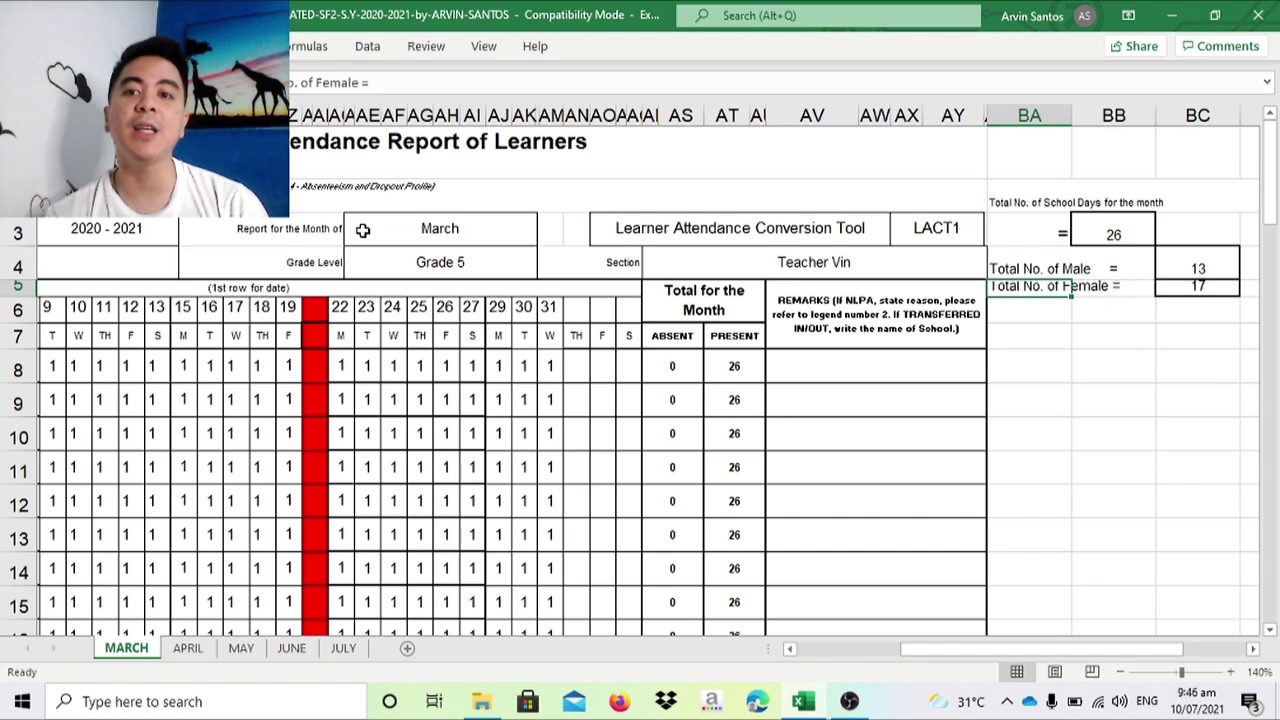
Look over the form from the Total for the Month columns to the learner names, title and learner totals
{"action": "key", "text": "Home"}
{"action": "key", "text": "ctrl+Right"}
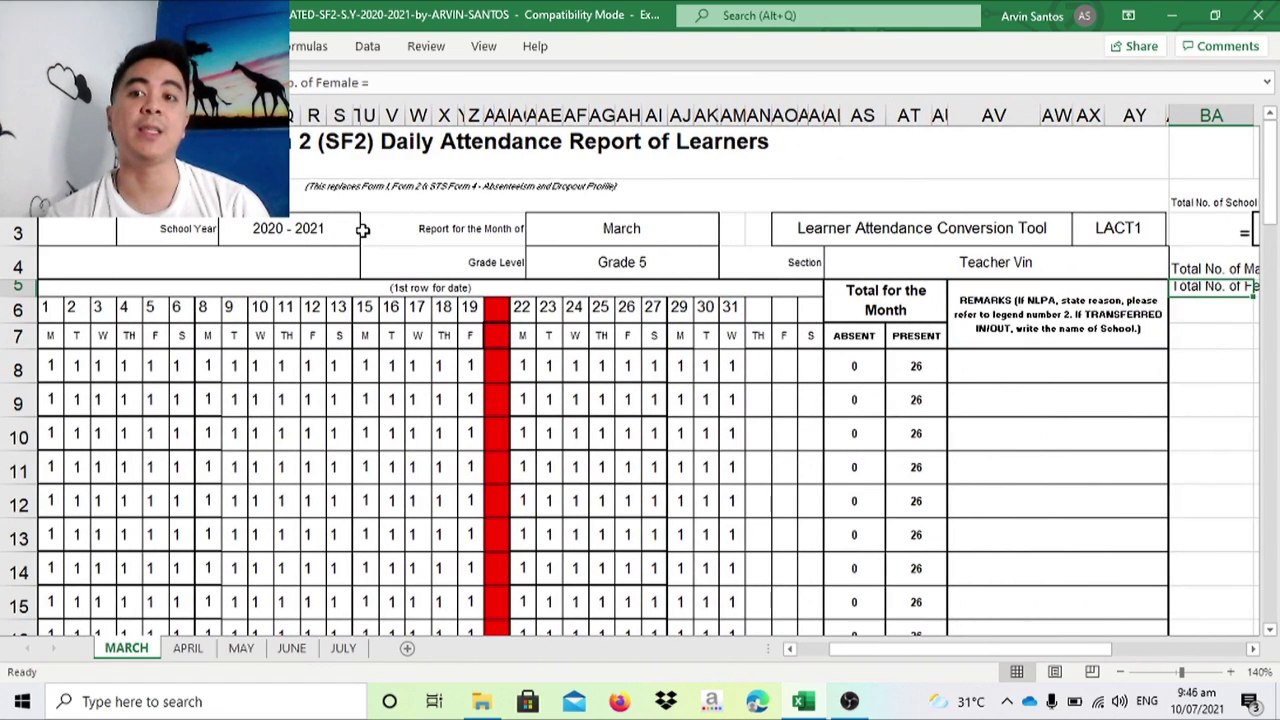
{"action": "scroll", "coordinate": [362, 229], "scroll_direction": "right", "scroll_amount": 1}
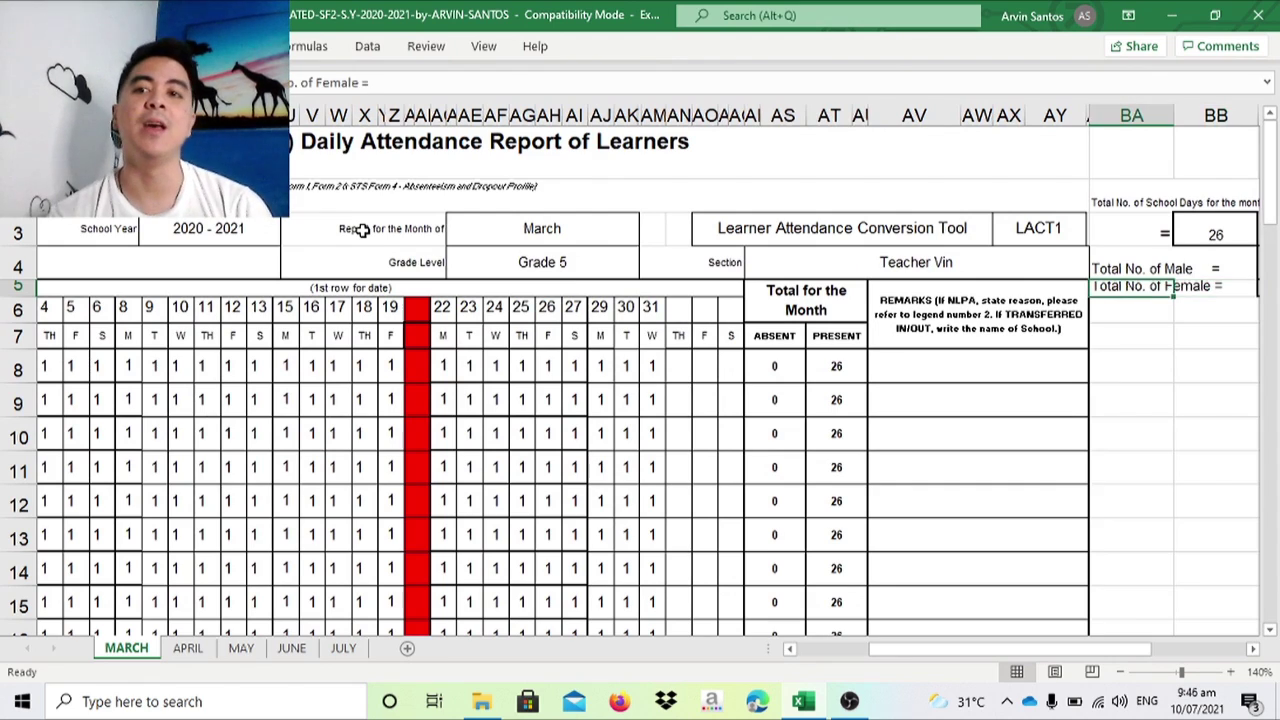
{"action": "key", "text": "Left"}
{"action": "key", "text": "Left"}
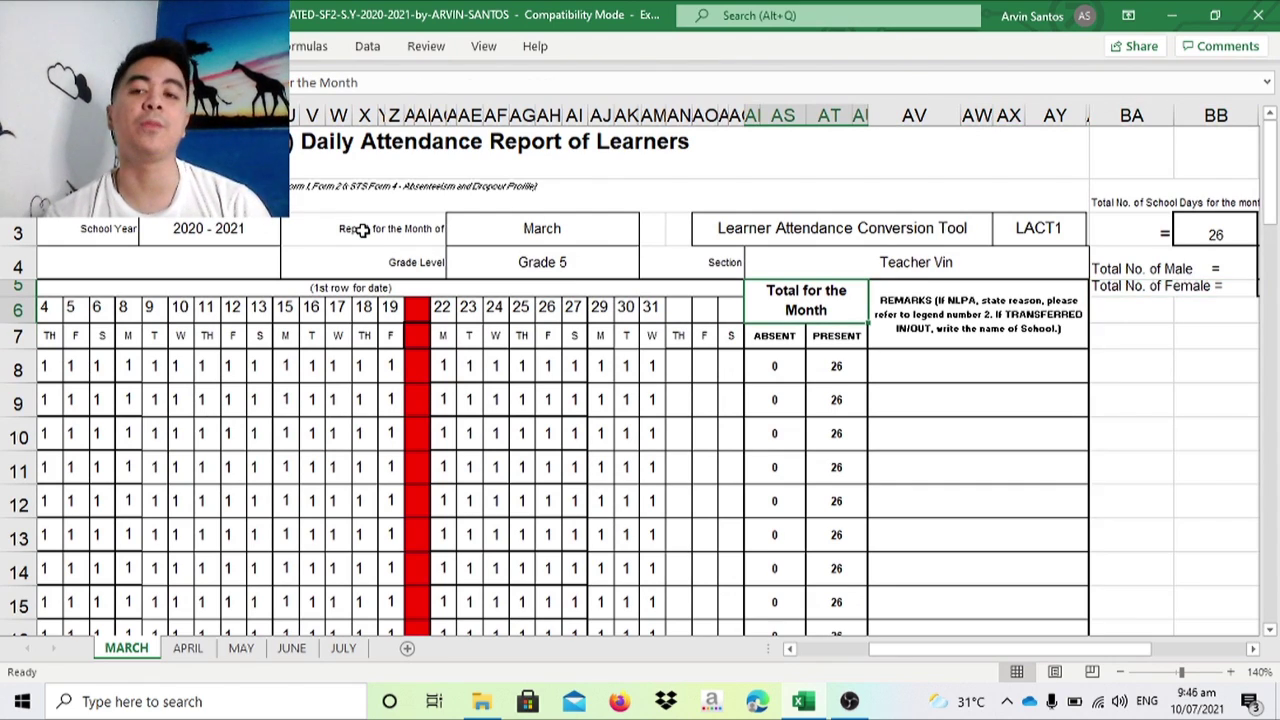
{"action": "key", "text": "Home"}
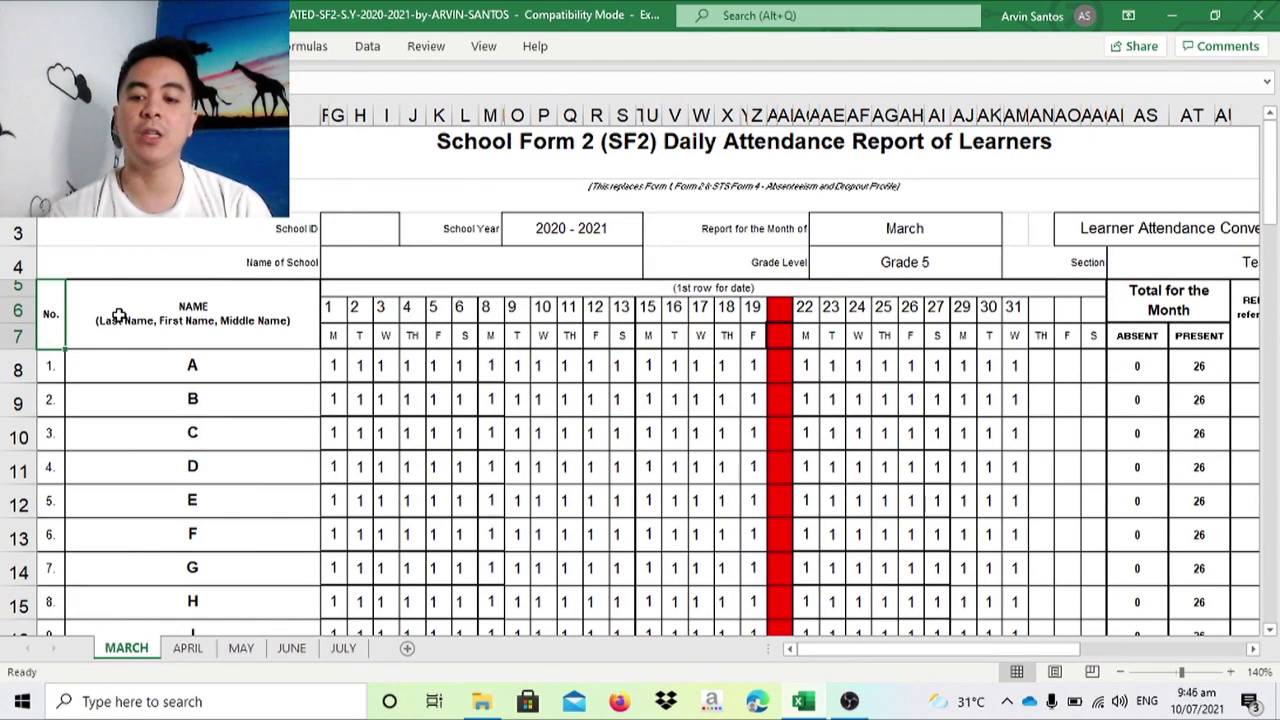
{"action": "key", "text": "Up"}
{"action": "key", "text": "Up"}
{"action": "key", "text": "Up"}
{"action": "key", "text": "Up"}
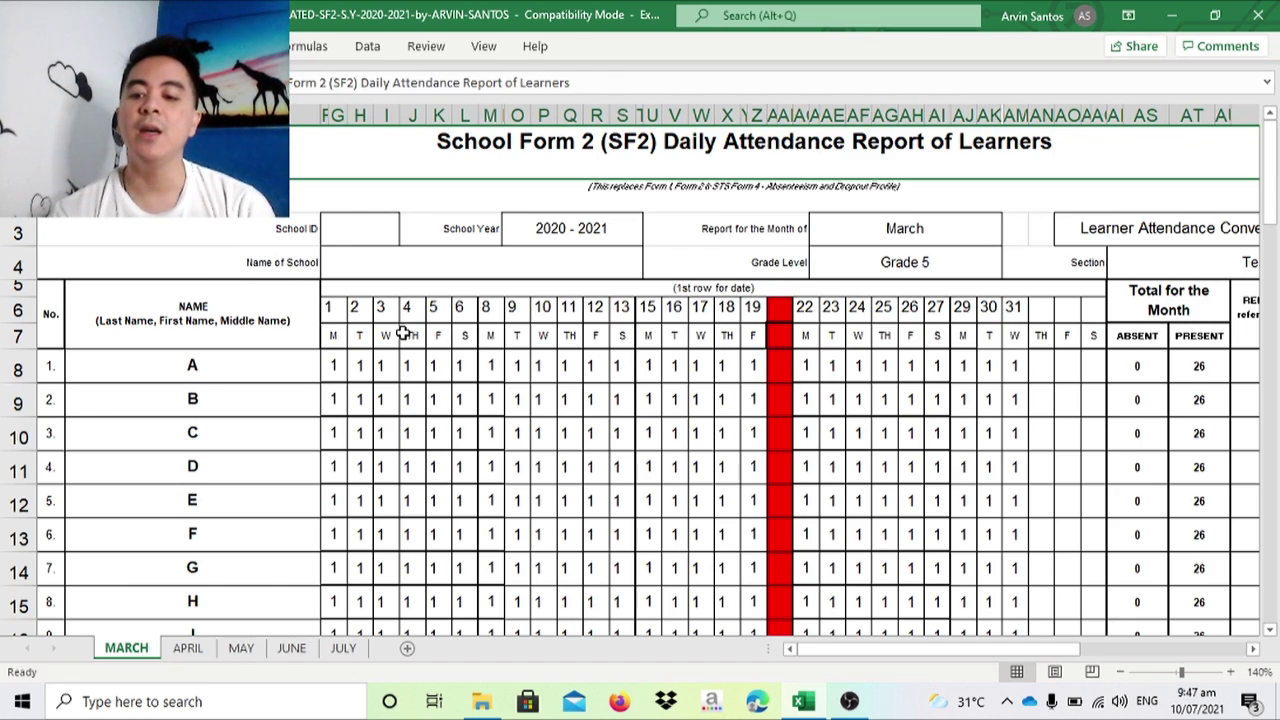
{"action": "scroll", "coordinate": [400, 333], "scroll_direction": "right", "scroll_amount": 5}
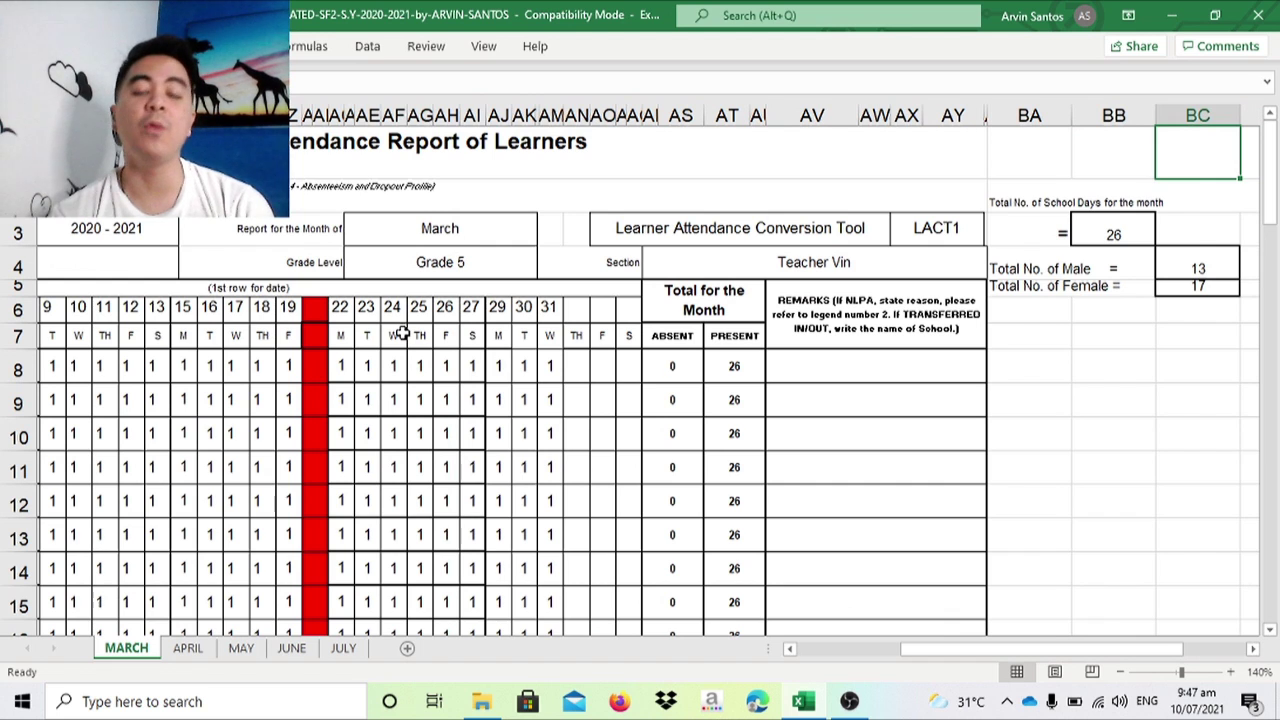
{"action": "key", "text": "Left"}
{"action": "key", "text": "Left"}
{"action": "key", "text": "Left"}
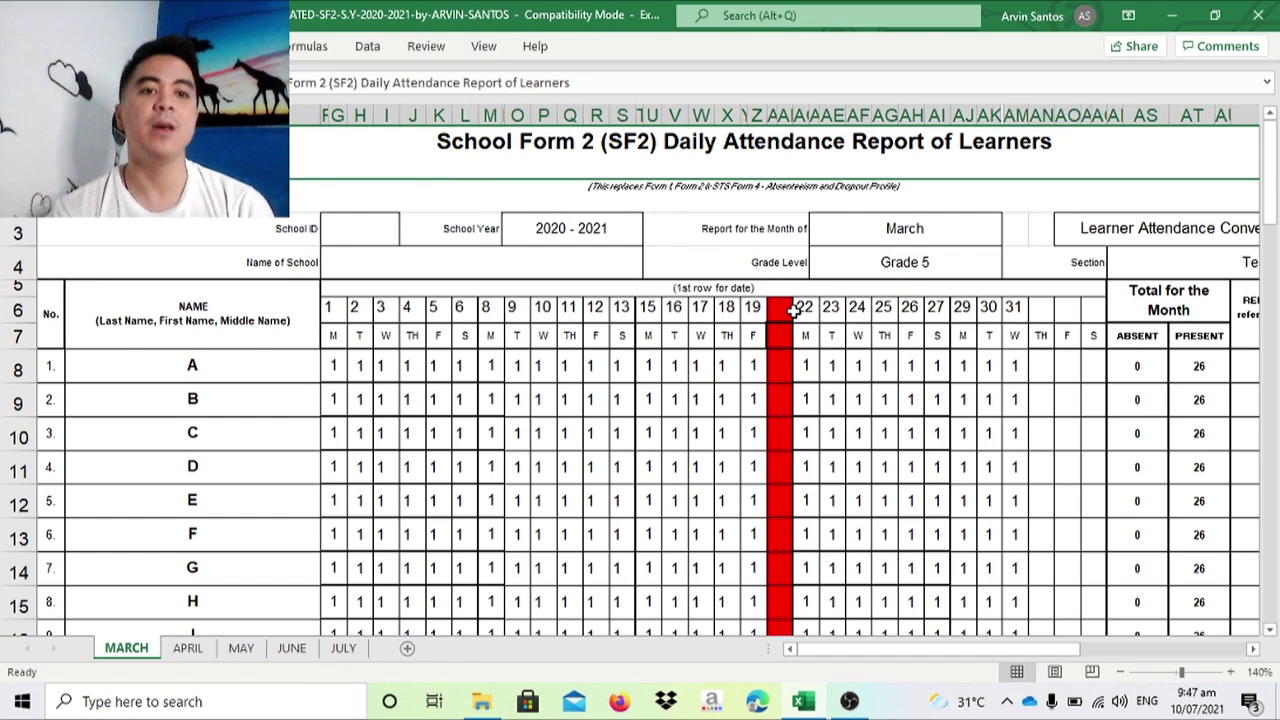
Inspect the daily attendance marks of learners A to D for March 1 and learner A's marks through March 3
{"action": "left_click", "coordinate": [340, 366]}
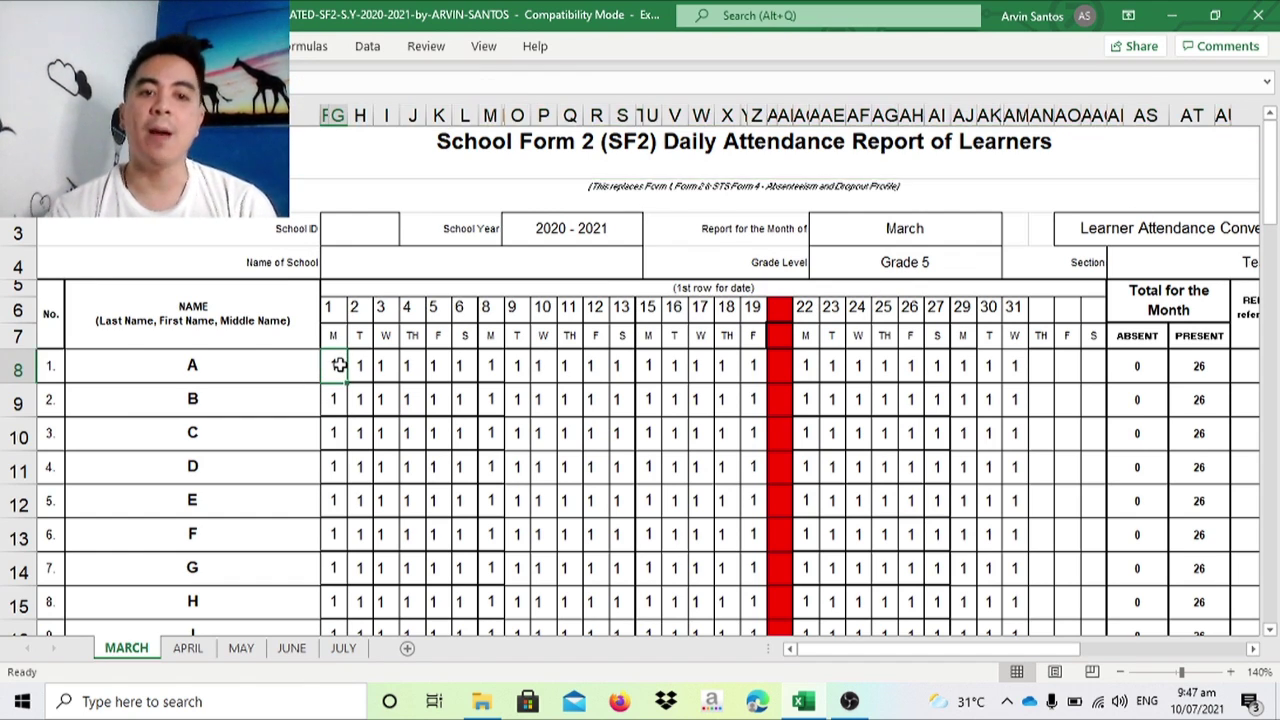
{"action": "key", "text": "Down"}
{"action": "key", "text": "Down"}
{"action": "key", "text": "Down"}
{"action": "key", "text": "Down"}
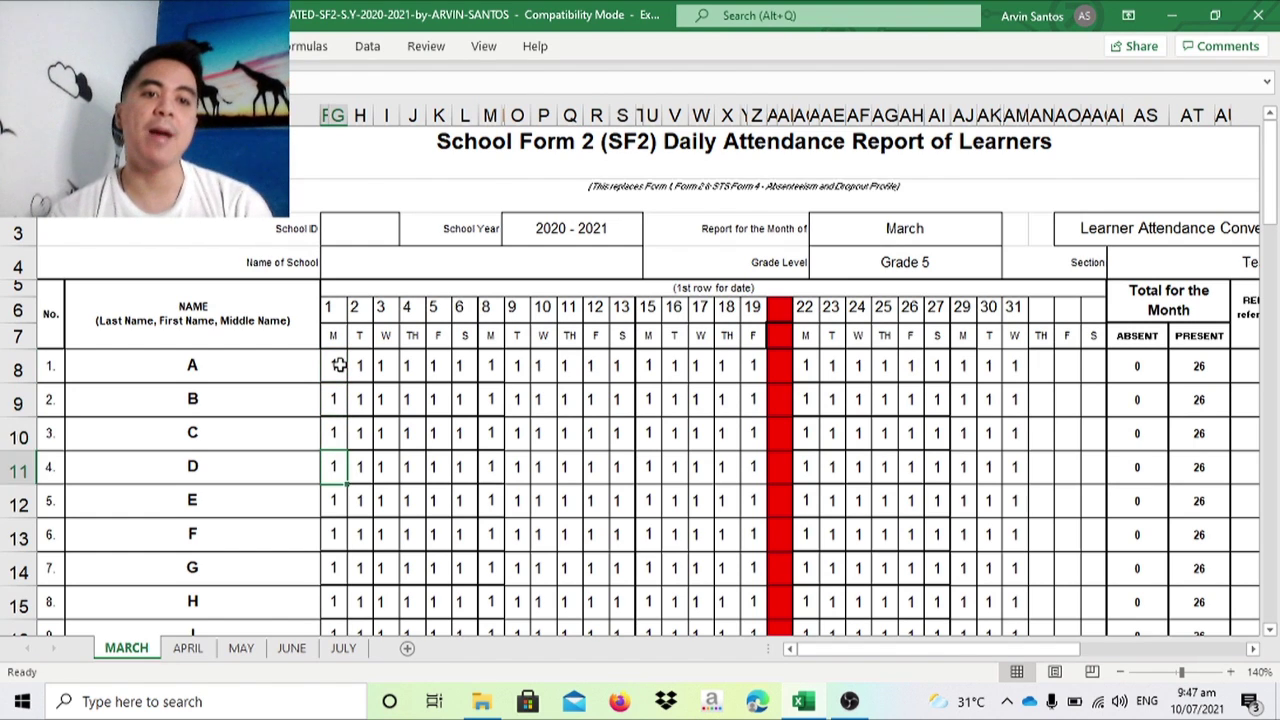
{"action": "key", "text": "Up"}
{"action": "key", "text": "Up"}
{"action": "key", "text": "Up"}
{"action": "key", "text": "Up"}
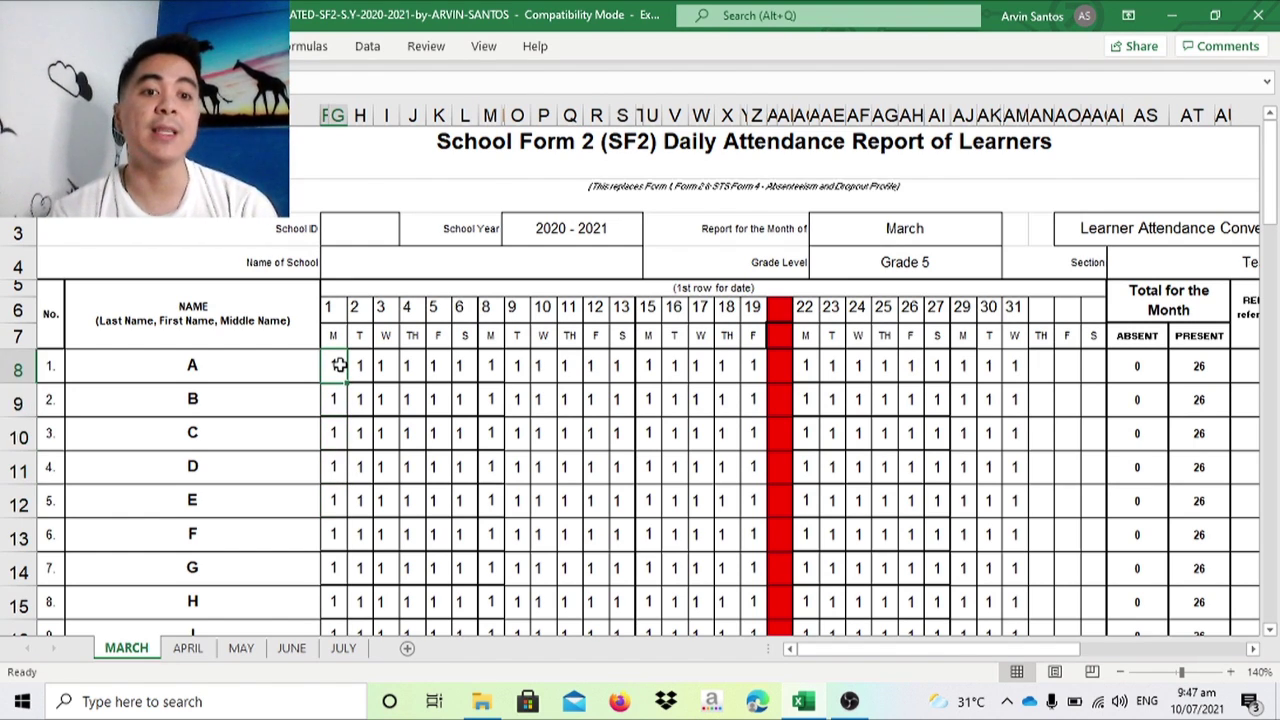
{"action": "key", "text": "Right"}
{"action": "key", "text": "Right"}
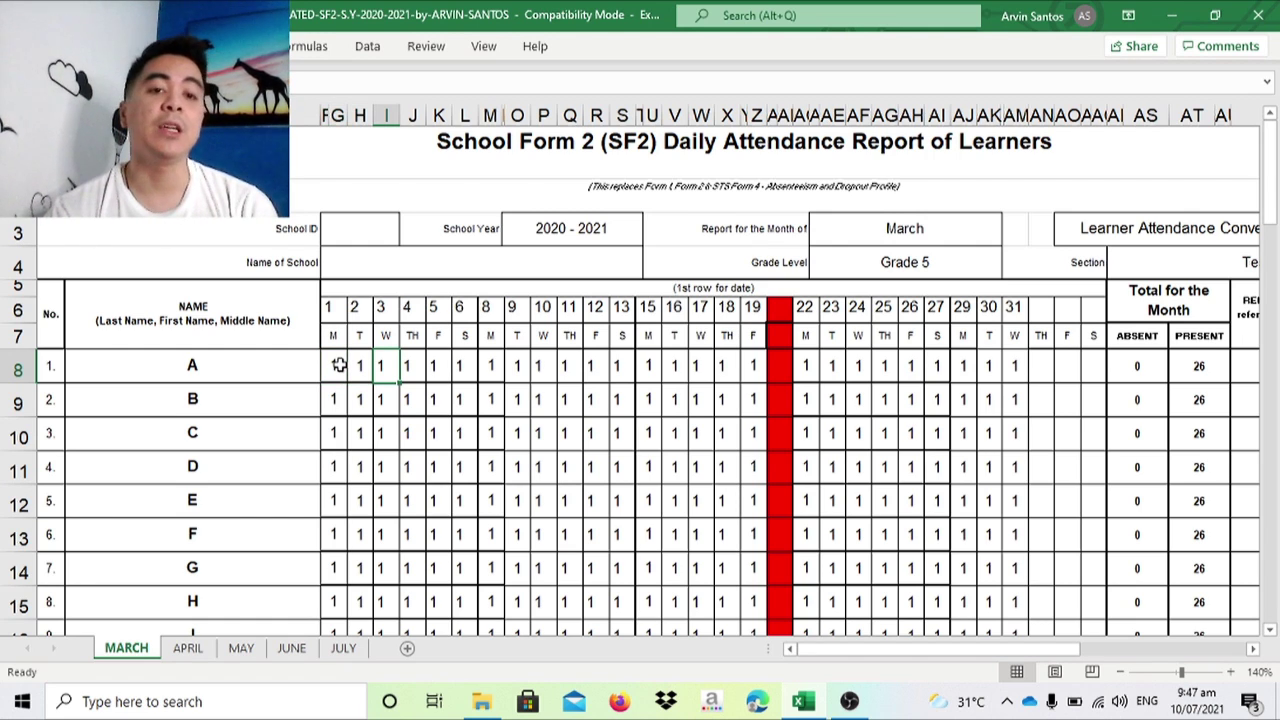
Review learner A's daily attendance marks across March, through to the Present total and Remarks cells
{"action": "key", "text": "Left"}
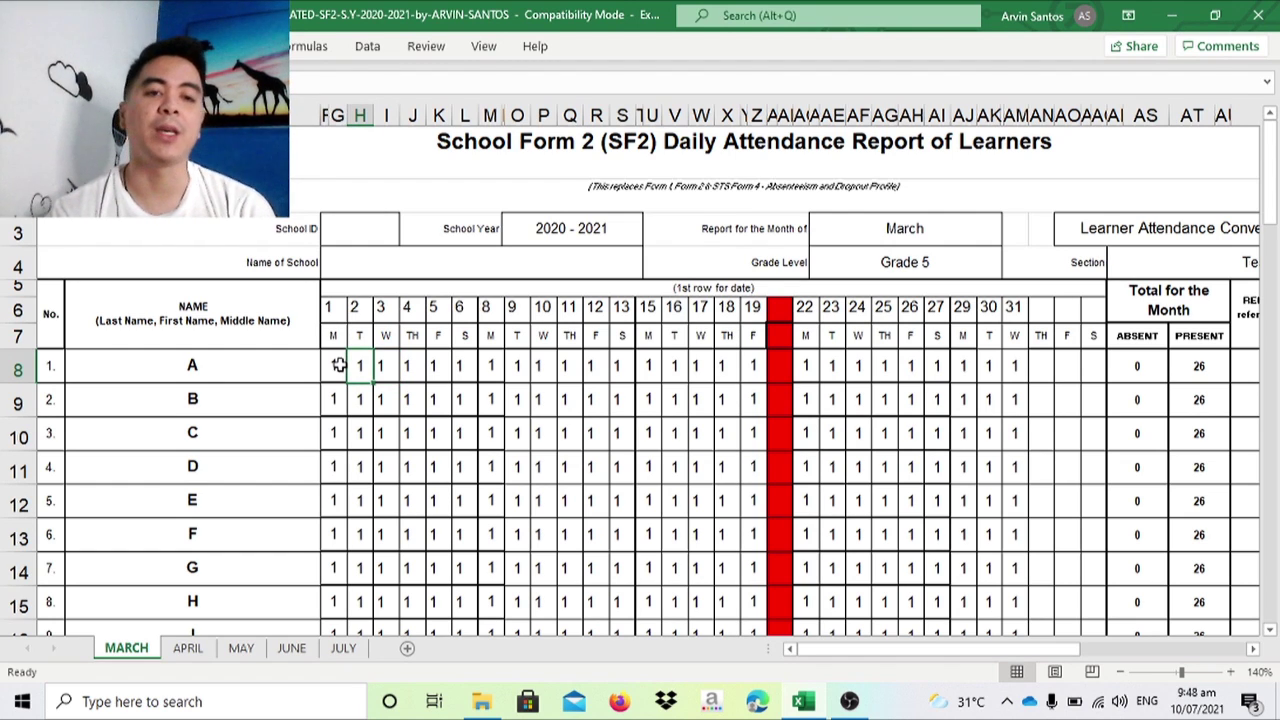
{"action": "key", "text": "Down"}
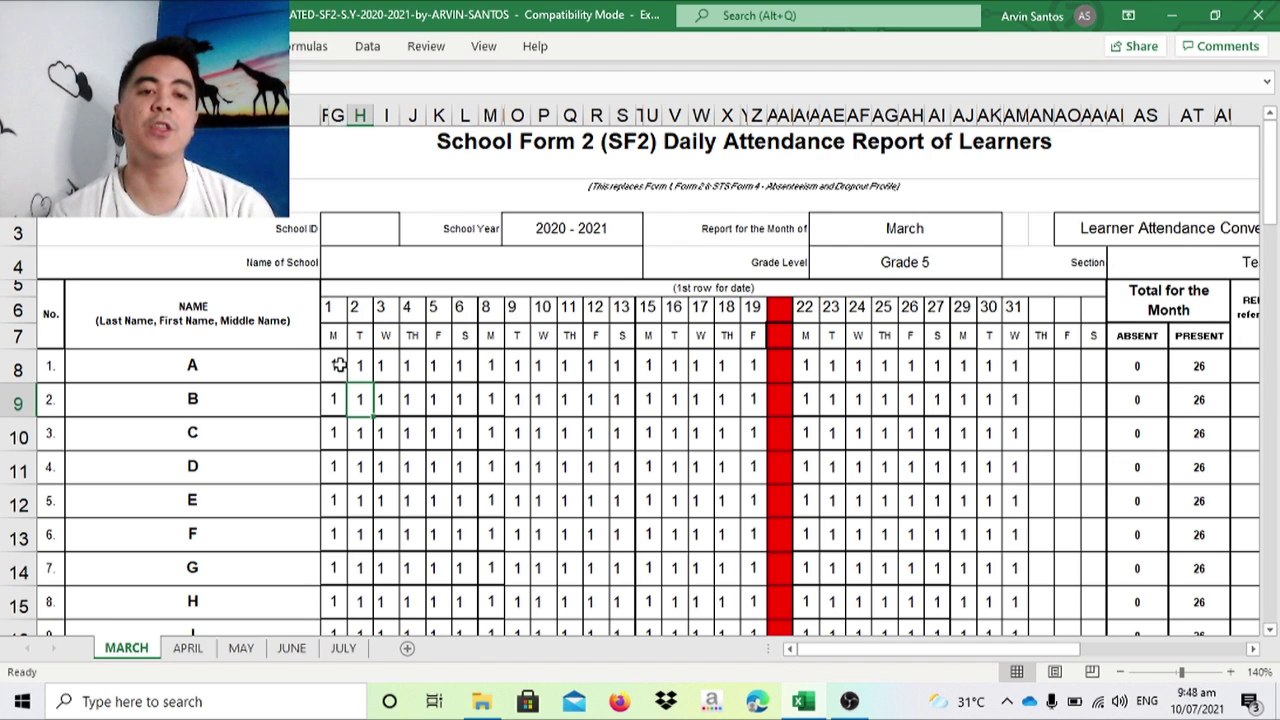
{"action": "key", "text": "Up"}
{"action": "key", "text": "Left"}
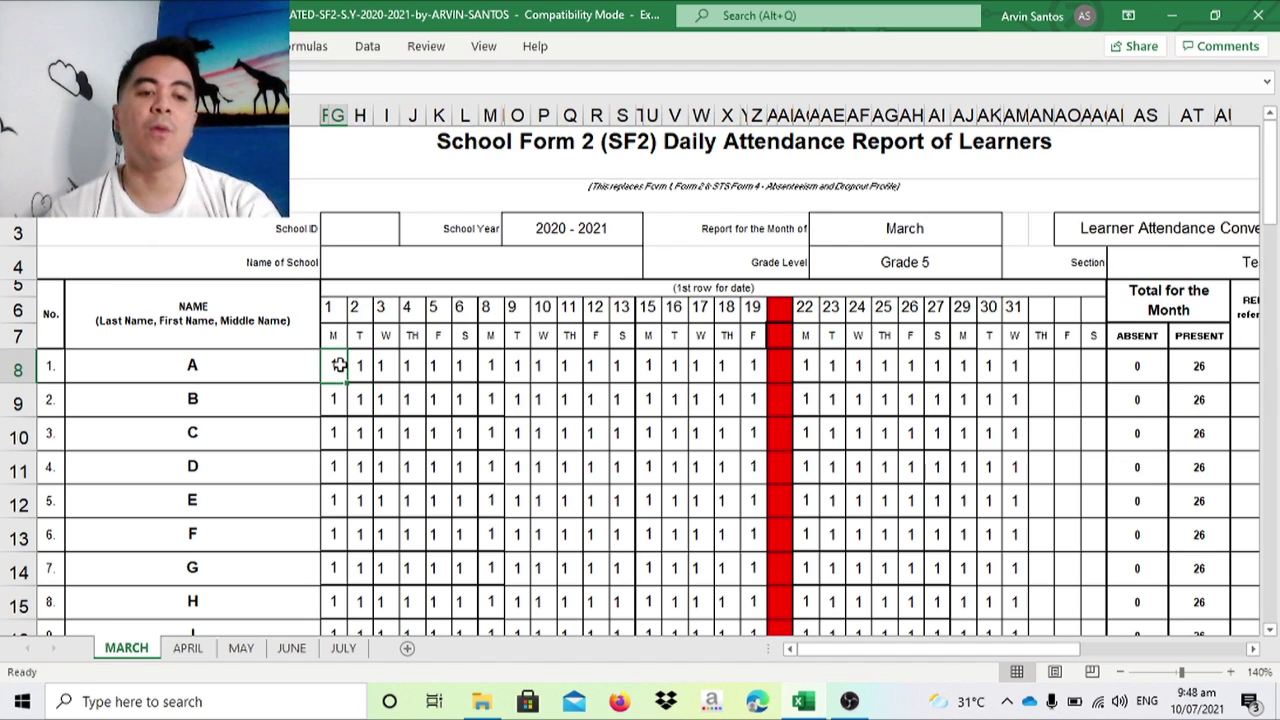
{"action": "key", "text": "Right"}
{"action": "key", "text": "Right"}
{"action": "key", "text": "Right"}
{"action": "key", "text": "Right"}
{"action": "key", "text": "Right"}
{"action": "key", "text": "Right"}
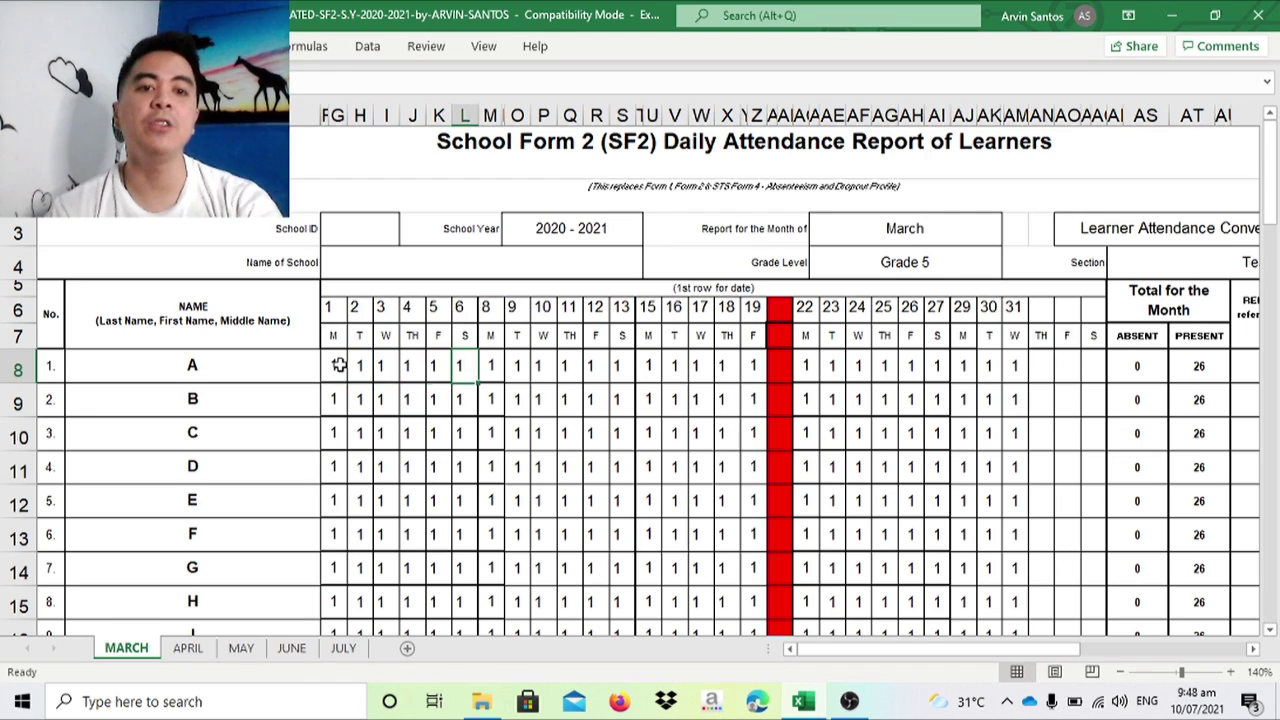
{"action": "key", "text": "Right"}
{"action": "key", "text": "Right"}
{"action": "key", "text": "Right"}
{"action": "key", "text": "Right"}
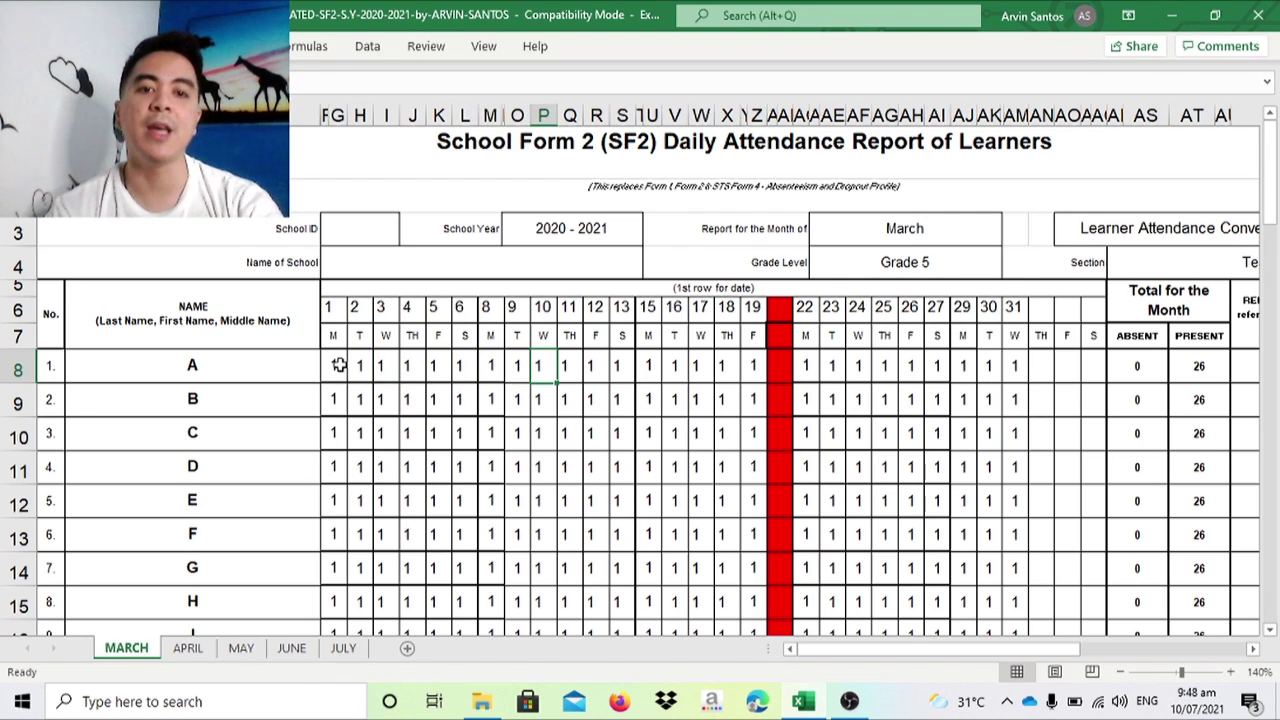
{"action": "key", "text": "Right"}
{"action": "key", "text": "Right"}
{"action": "key", "text": "Right"}
{"action": "key", "text": "Right"}
{"action": "key", "text": "Right"}
{"action": "key", "text": "Right"}
{"action": "key", "text": "Right"}
{"action": "key", "text": "Right"}
{"action": "key", "text": "Right"}
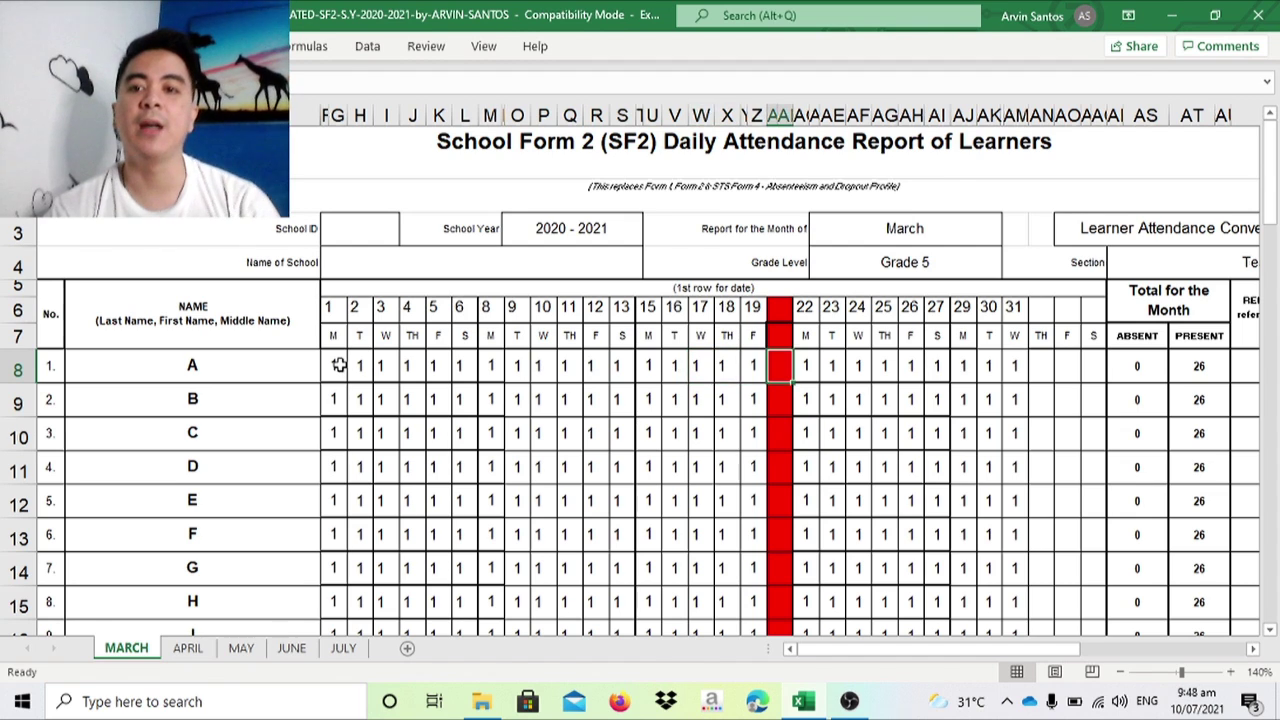
{"action": "key", "text": "Right"}
{"action": "key", "text": "Right"}
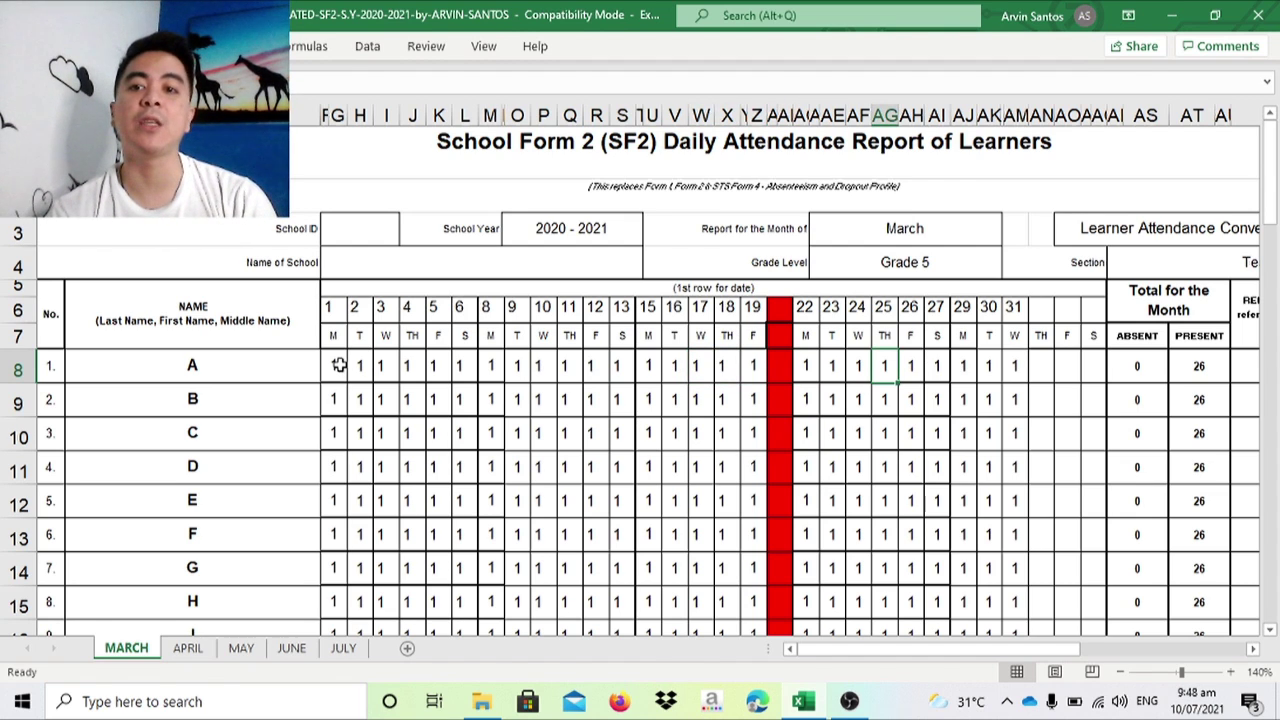
{"action": "key", "text": "Right"}
{"action": "key", "text": "Right"}
{"action": "key", "text": "Right"}
{"action": "key", "text": "Right"}
{"action": "key", "text": "Right"}
{"action": "key", "text": "Right"}
{"action": "key", "text": "Right"}
{"action": "key", "text": "Right"}
{"action": "key", "text": "Right"}
{"action": "key", "text": "Right"}
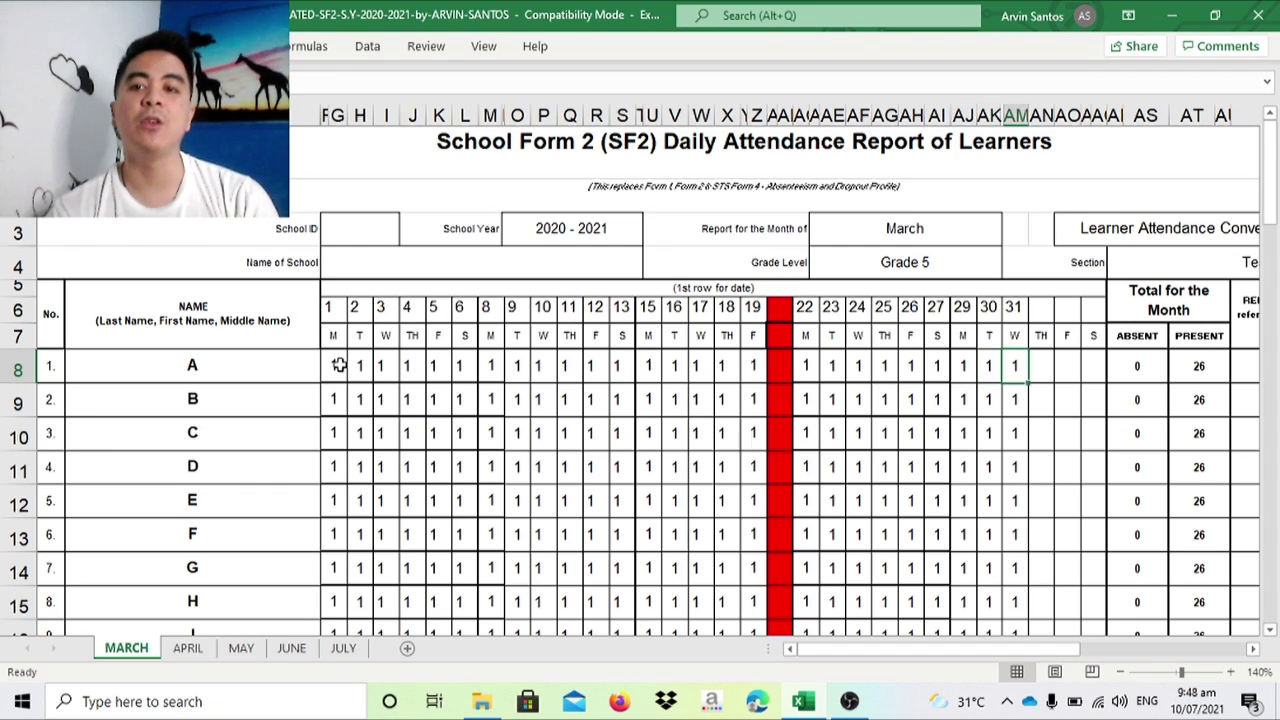
{"action": "key", "text": "Right"}
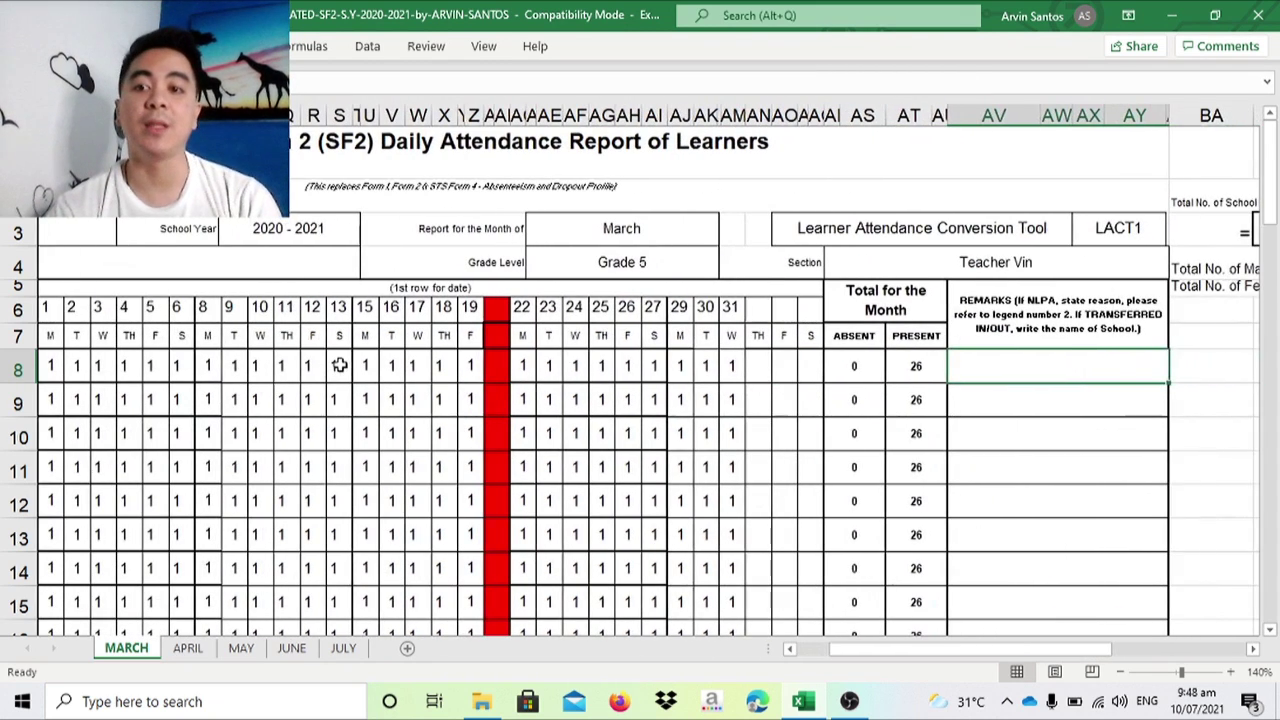
{"action": "key", "text": "Left"}
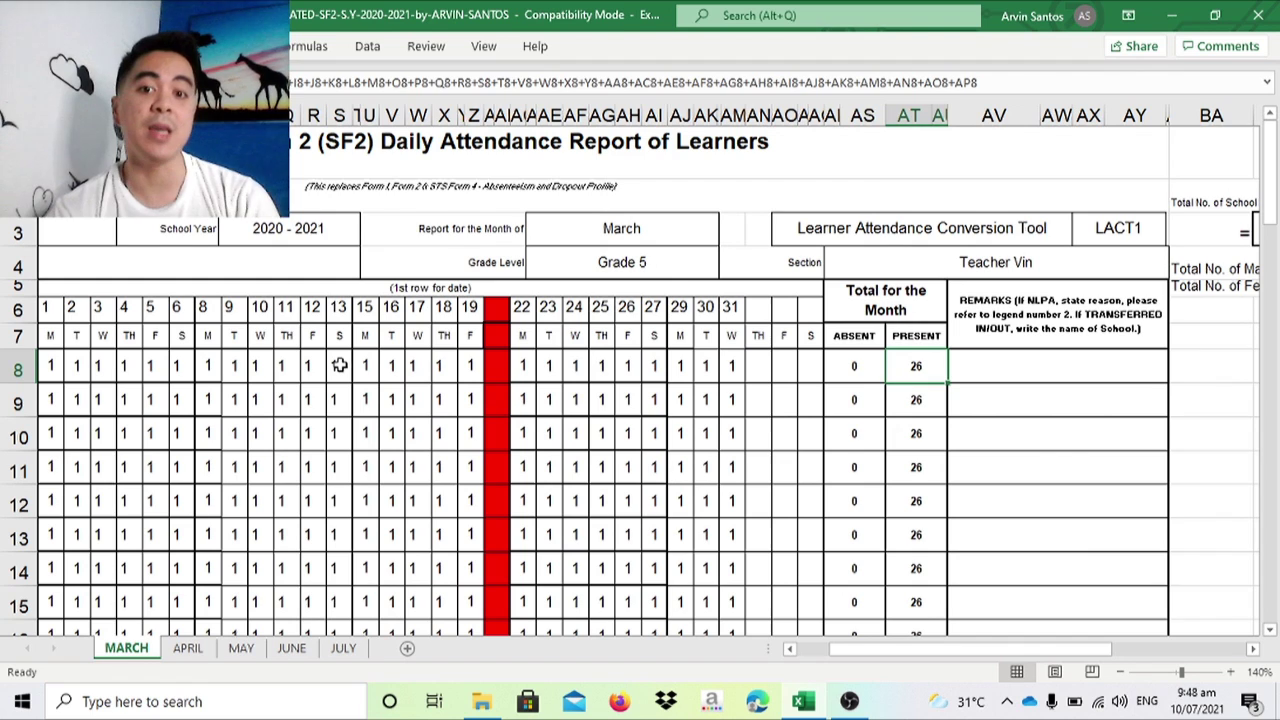
Mark learner A absent on March 31 by entering 0
{"action": "key", "text": "Left"}
{"action": "key", "text": "Left"}
{"action": "key", "text": "Left"}
{"action": "key", "text": "Left"}
{"action": "key", "text": "Left"}
{"action": "key", "text": "Left"}
{"action": "key", "text": "Left"}
{"action": "key", "text": "Left"}
{"action": "key", "text": "Left"}
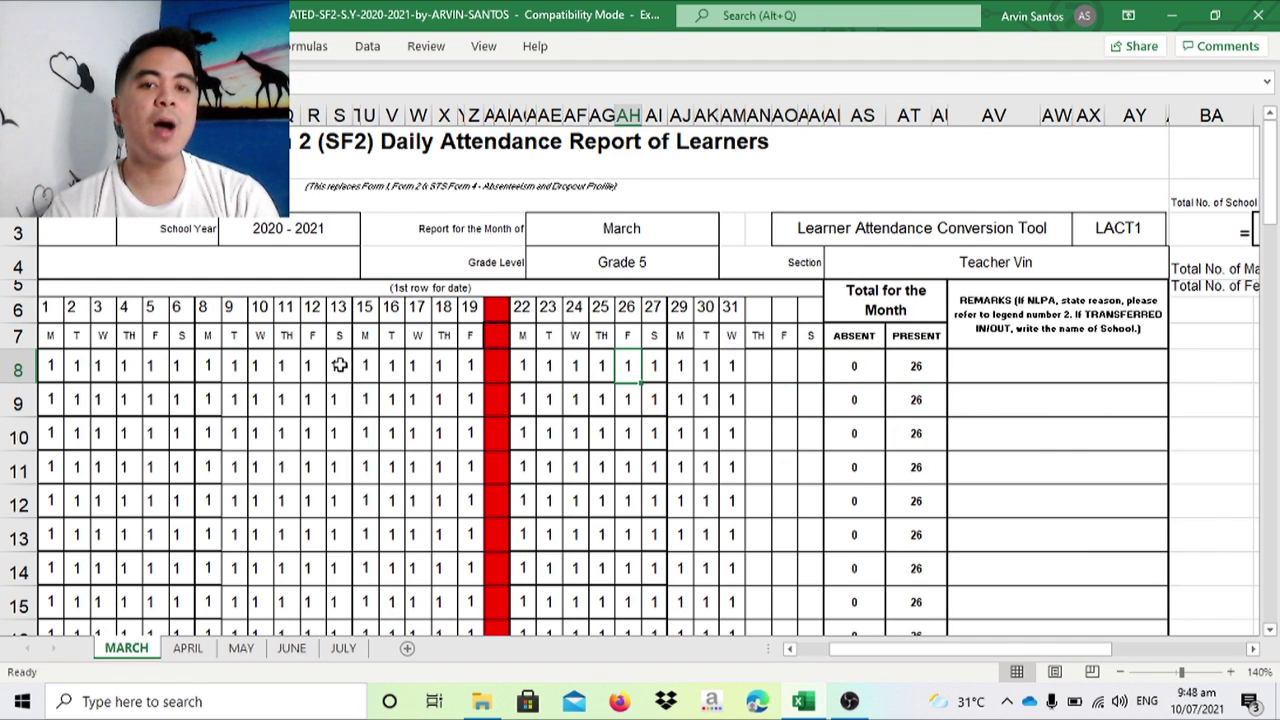
{"action": "key", "text": "Right"}
{"action": "key", "text": "Right"}
{"action": "key", "text": "Right"}
{"action": "key", "text": "Right"}
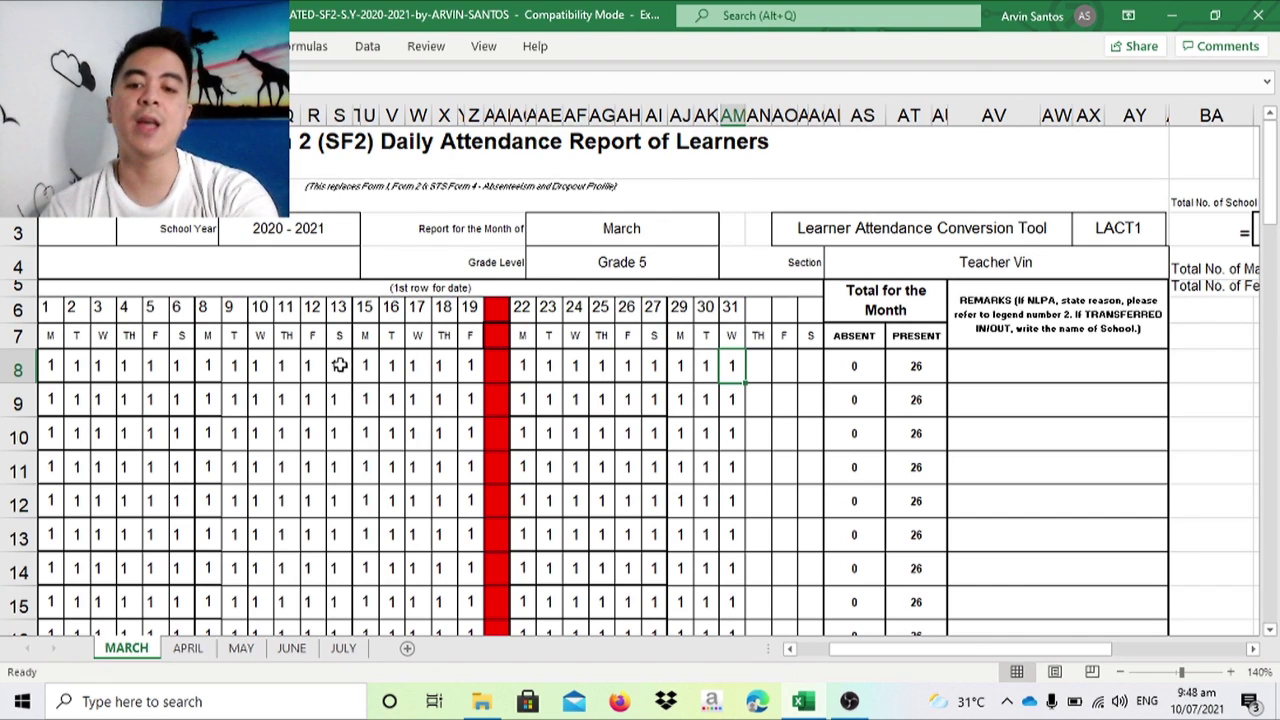
{"action": "type", "text": "0"}
{"action": "key", "text": "Return"}
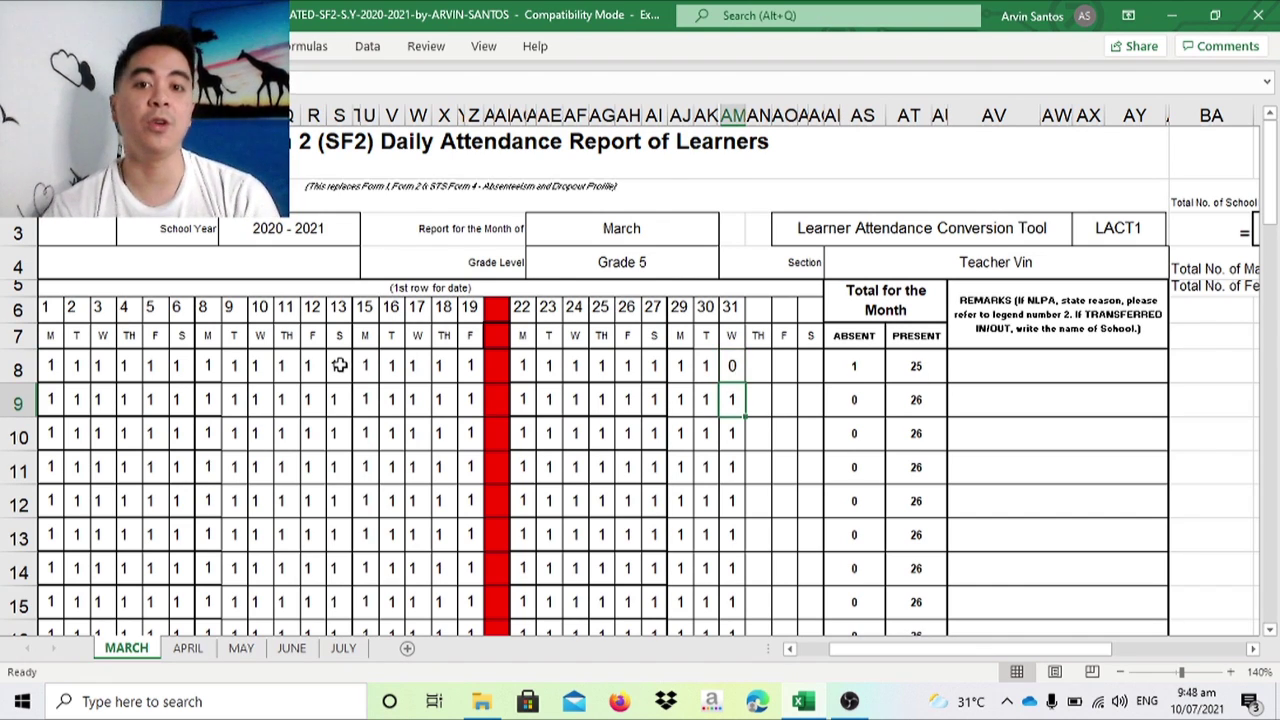
Zoom the sheet to 220% and compare learner A's March 31 mark with the Absent and Present totals
{"action": "key", "text": "Up"}
{"action": "key", "text": "Up"}
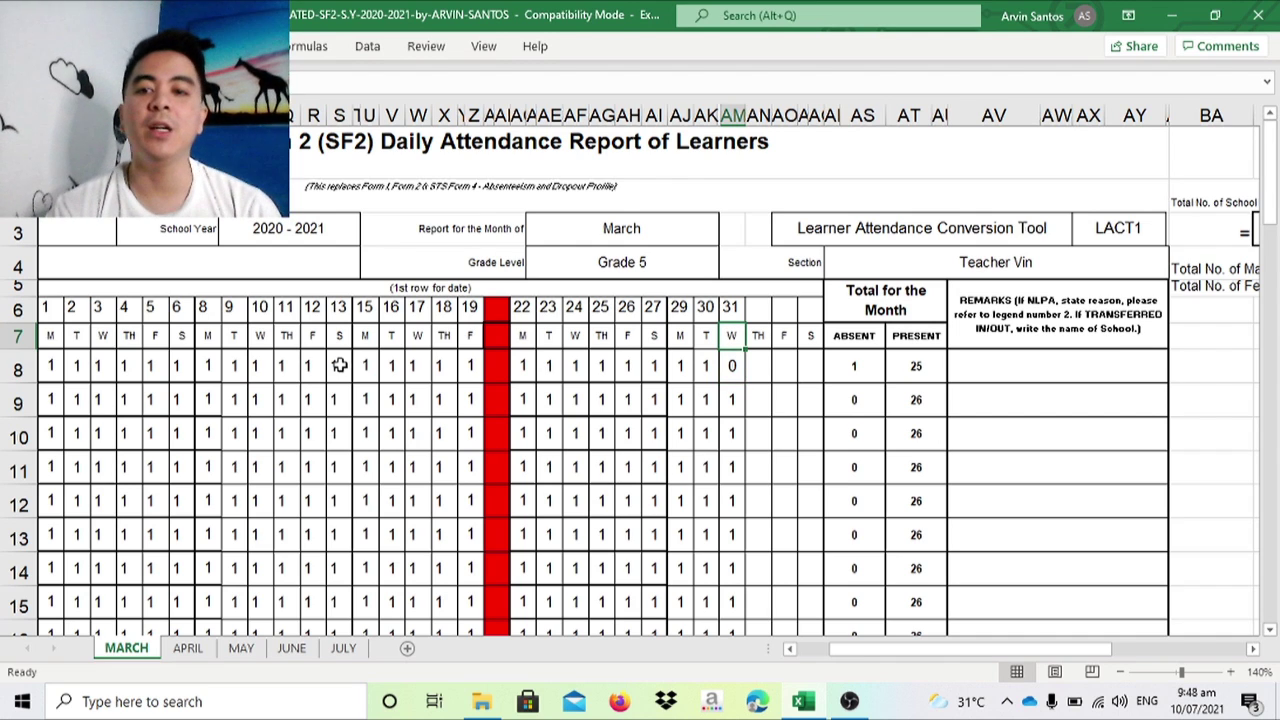
{"action": "left_click", "coordinate": [1232, 674]}
{"action": "left_click", "coordinate": [1232, 674]}
{"action": "left_click", "coordinate": [1232, 674]}
{"action": "left_click", "coordinate": [1232, 674]}
{"action": "left_click", "coordinate": [1232, 674]}
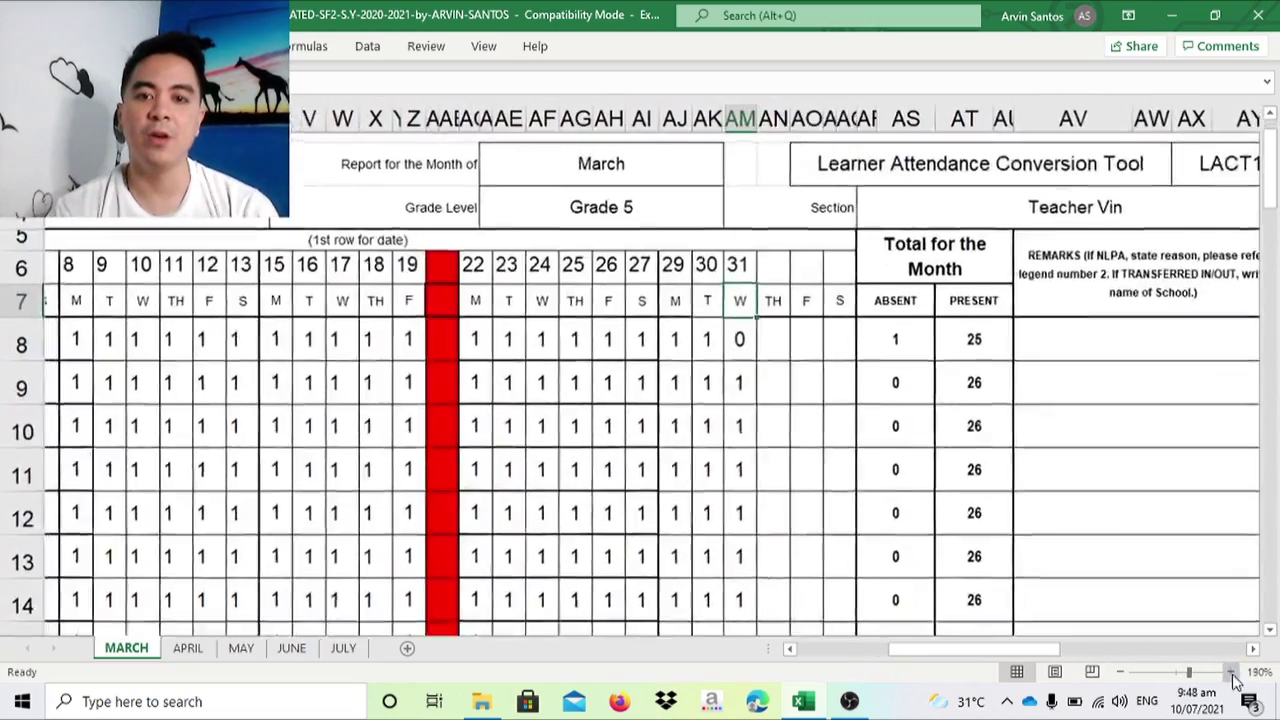
{"action": "left_click", "coordinate": [1232, 674]}
{"action": "left_click", "coordinate": [1232, 674]}
{"action": "left_click", "coordinate": [1232, 674]}
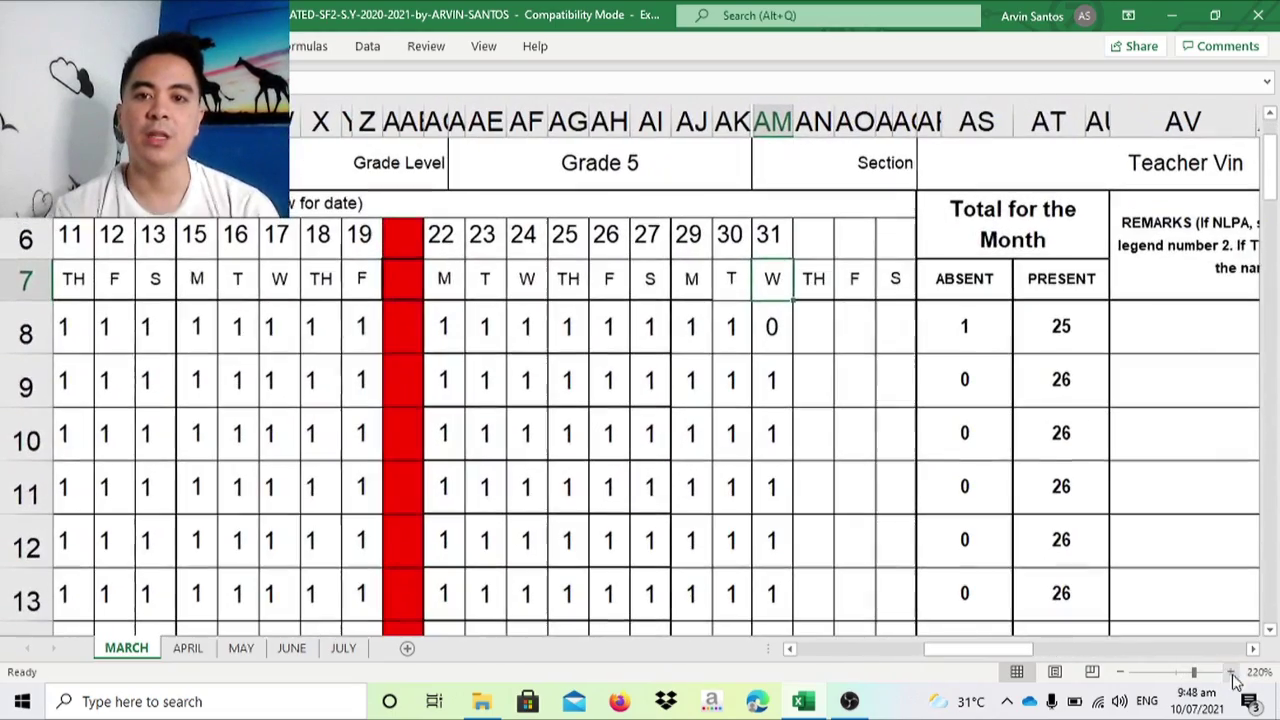
{"action": "left_click", "coordinate": [779, 326]}
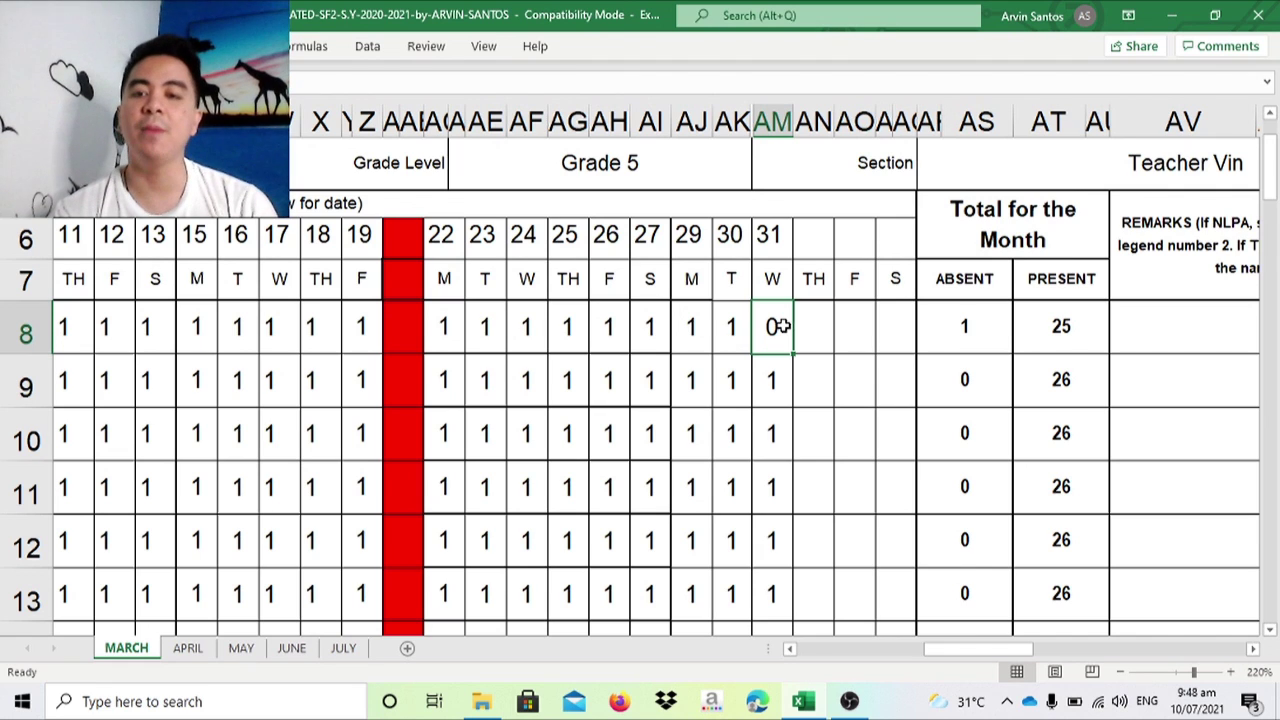
{"action": "key", "text": "Right"}
{"action": "key", "text": "Right"}
{"action": "key", "text": "Right"}
{"action": "key", "text": "Right"}
{"action": "key", "text": "Right"}
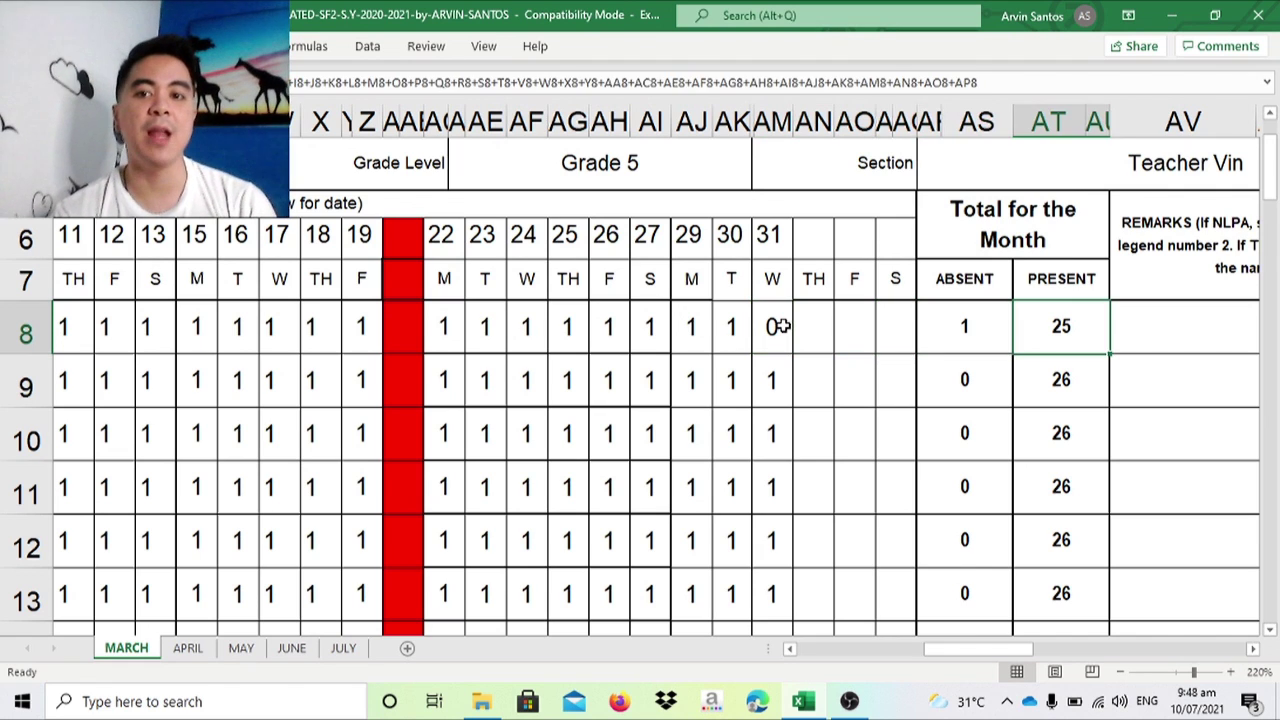
Enter 0 for learner A on March 30 and check the month's Absent and Present totals
{"action": "key", "text": "Left"}
{"action": "key", "text": "Left"}
{"action": "key", "text": "Left"}
{"action": "key", "text": "Left"}
{"action": "key", "text": "Left"}
{"action": "key", "text": "Left"}
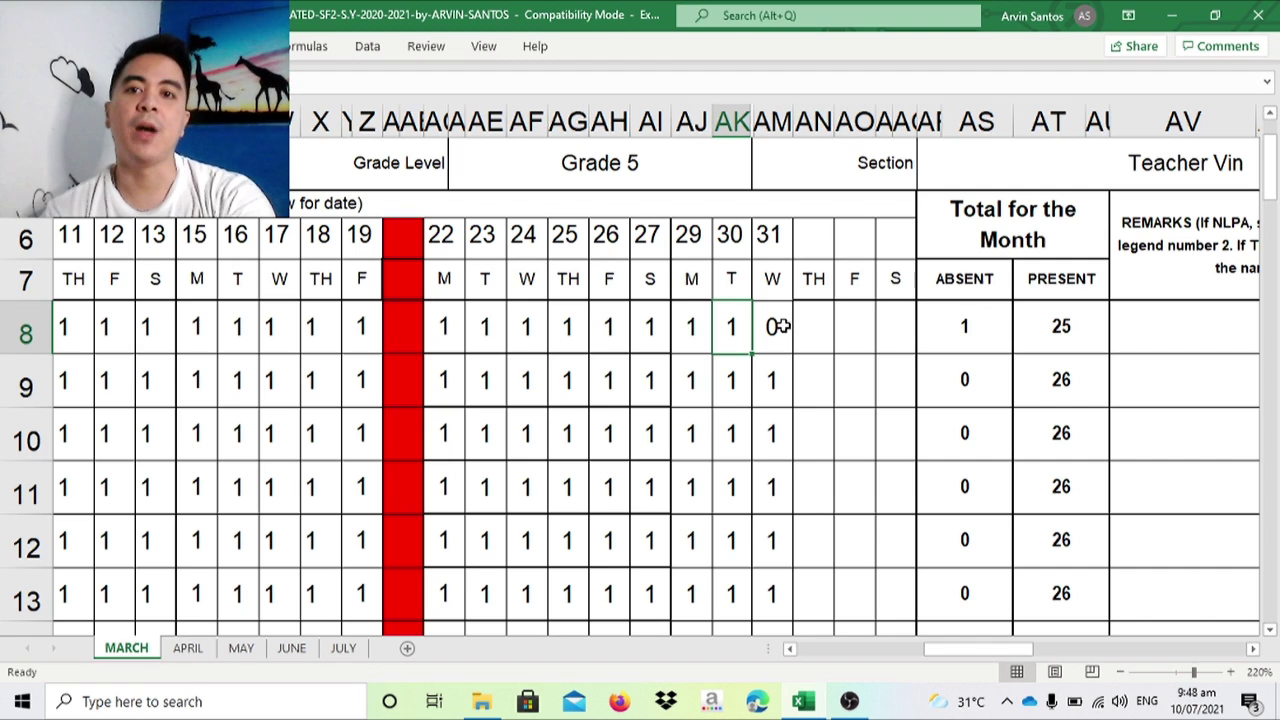
{"action": "type", "text": "0"}
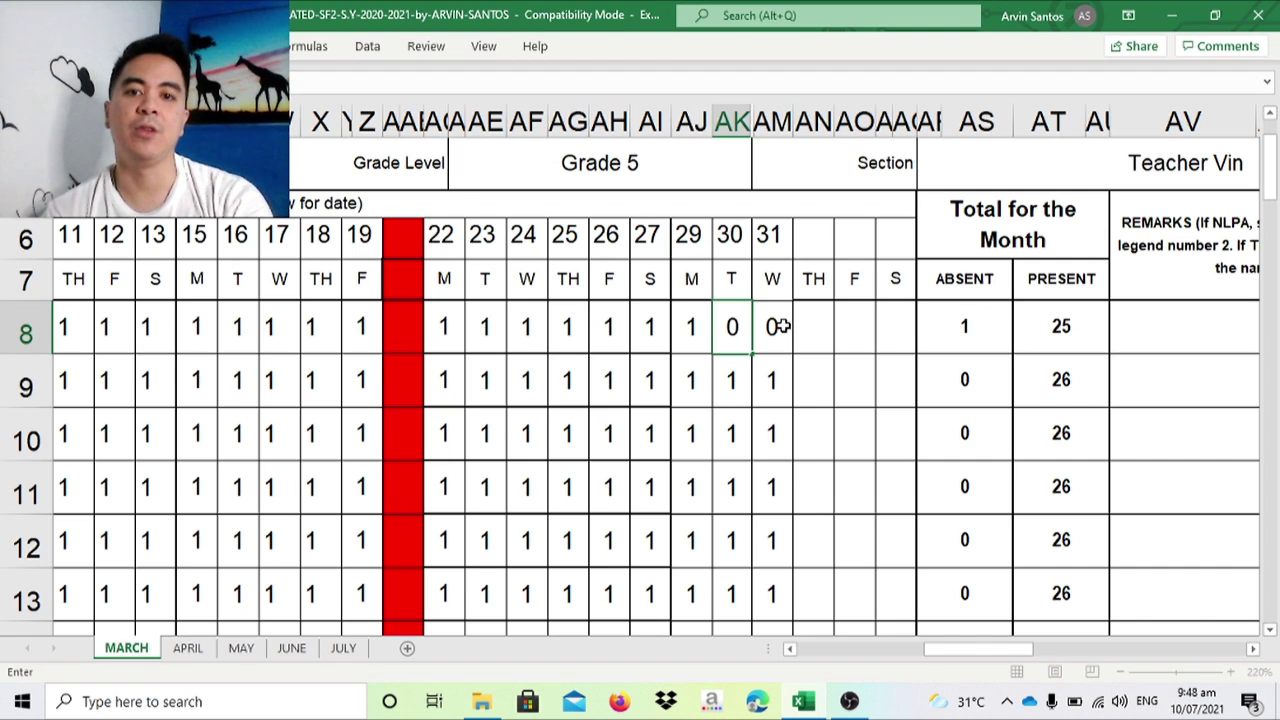
{"action": "key", "text": "Right"}
{"action": "key", "text": "Right"}
{"action": "key", "text": "Right"}
{"action": "key", "text": "Right"}
{"action": "key", "text": "Right"}
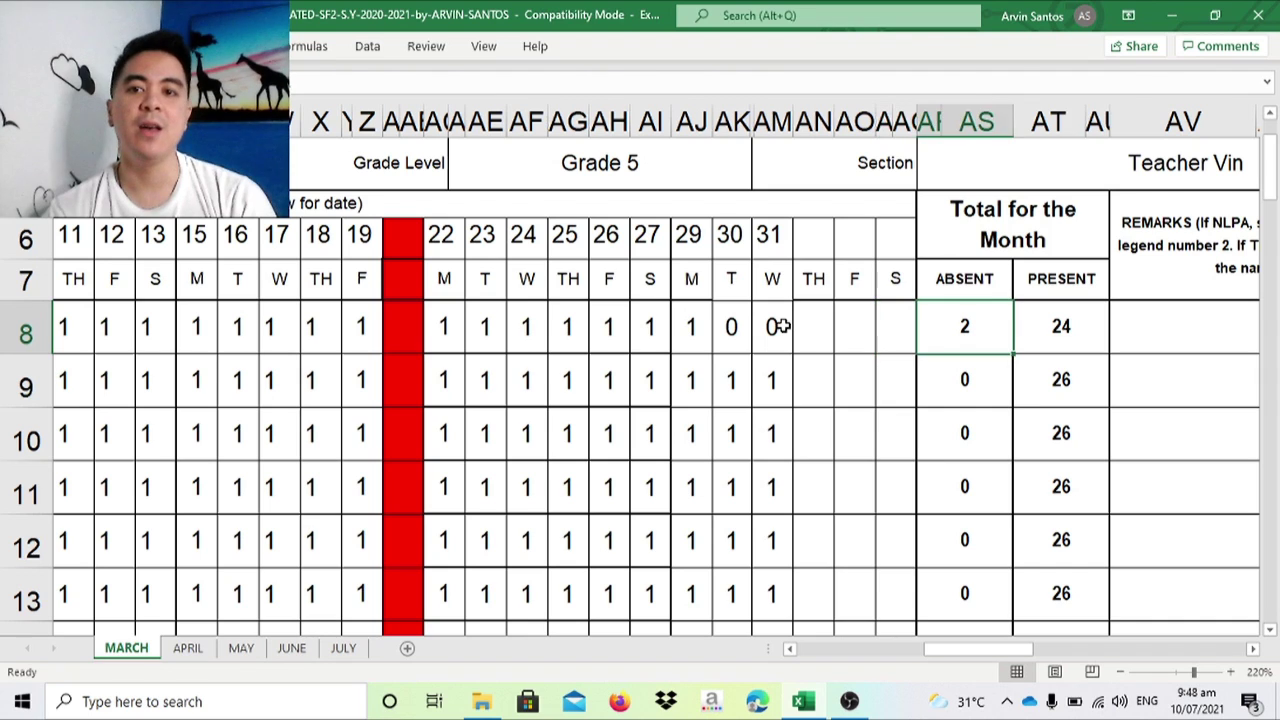
{"action": "key", "text": "Right"}
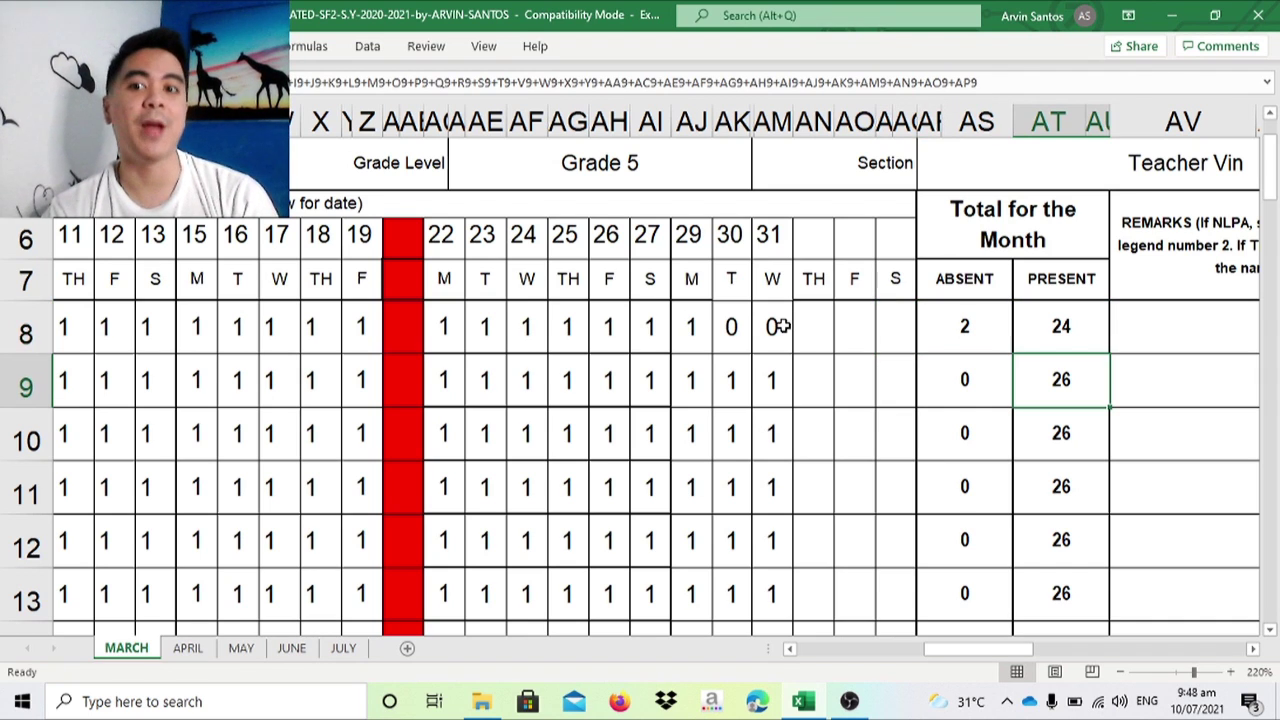
Set learner A's attendance marks for March 30 and March 31 to 1
{"action": "key", "text": "Left"}
{"action": "key", "text": "Left"}
{"action": "key", "text": "Left"}
{"action": "key", "text": "Left"}
{"action": "key", "text": "Left"}
{"action": "key", "text": "Left"}
{"action": "key", "text": "Left"}
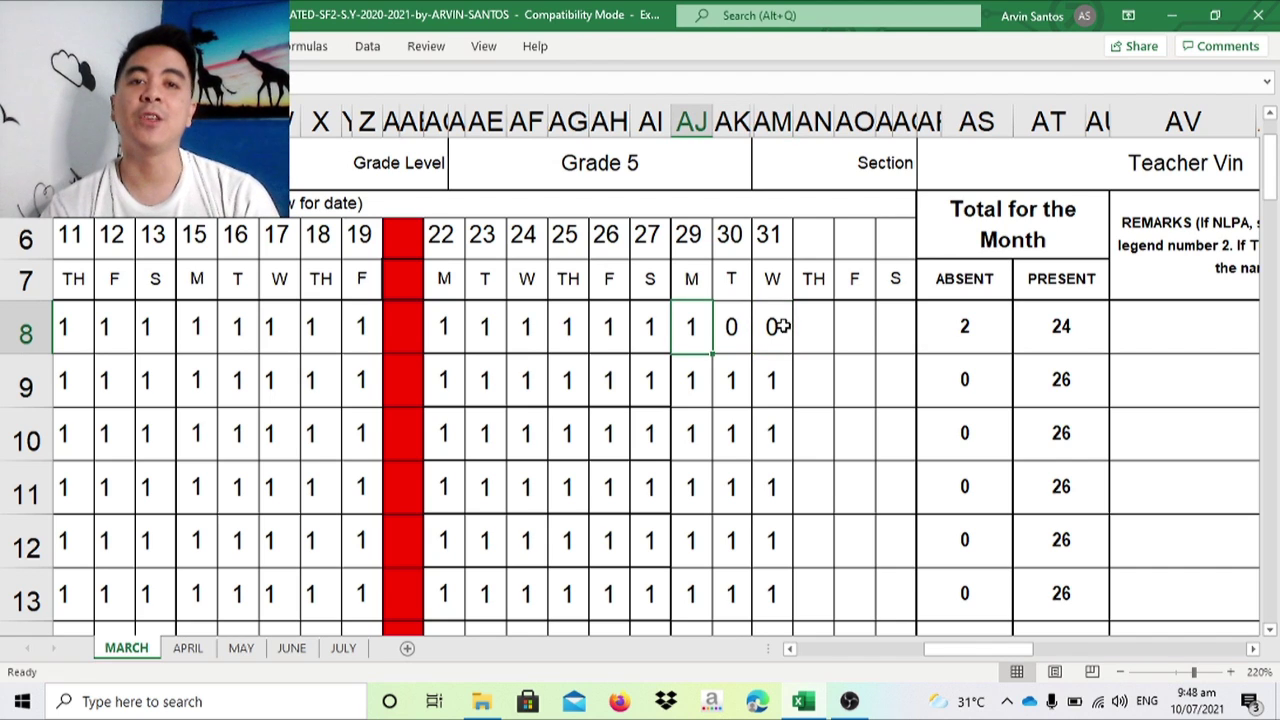
{"action": "key", "text": "Right"}
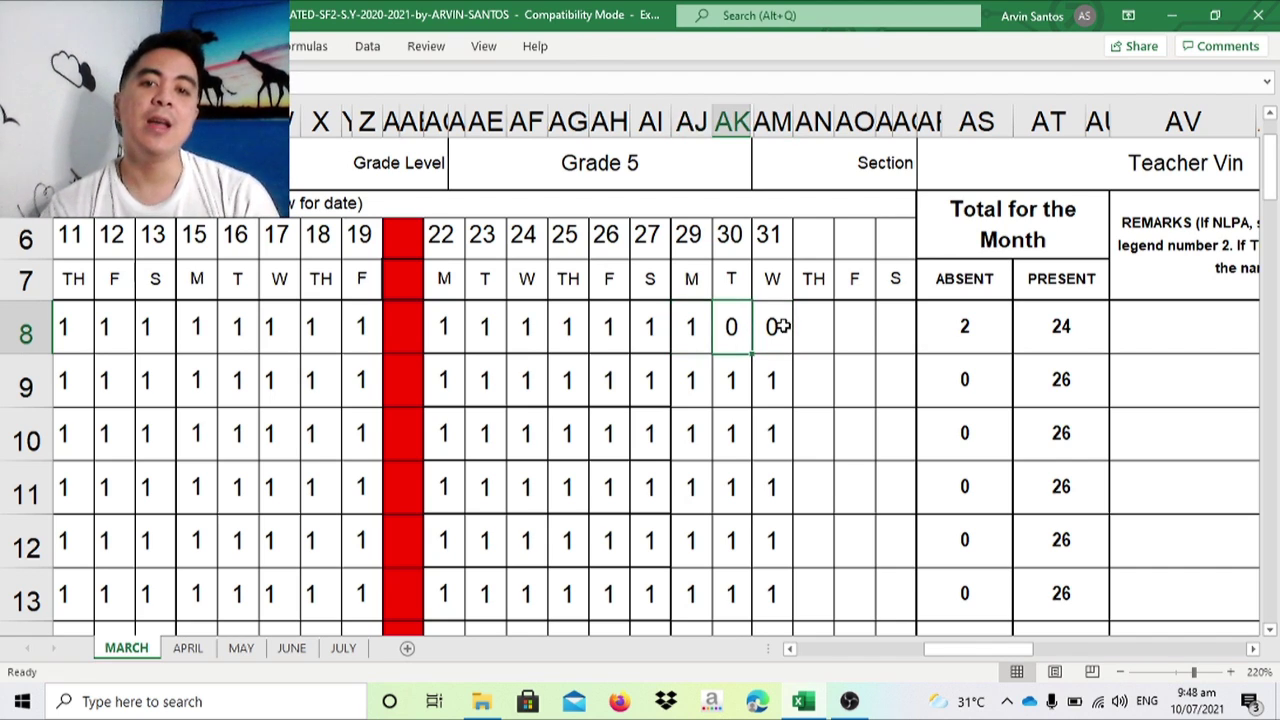
{"action": "type", "text": "1"}
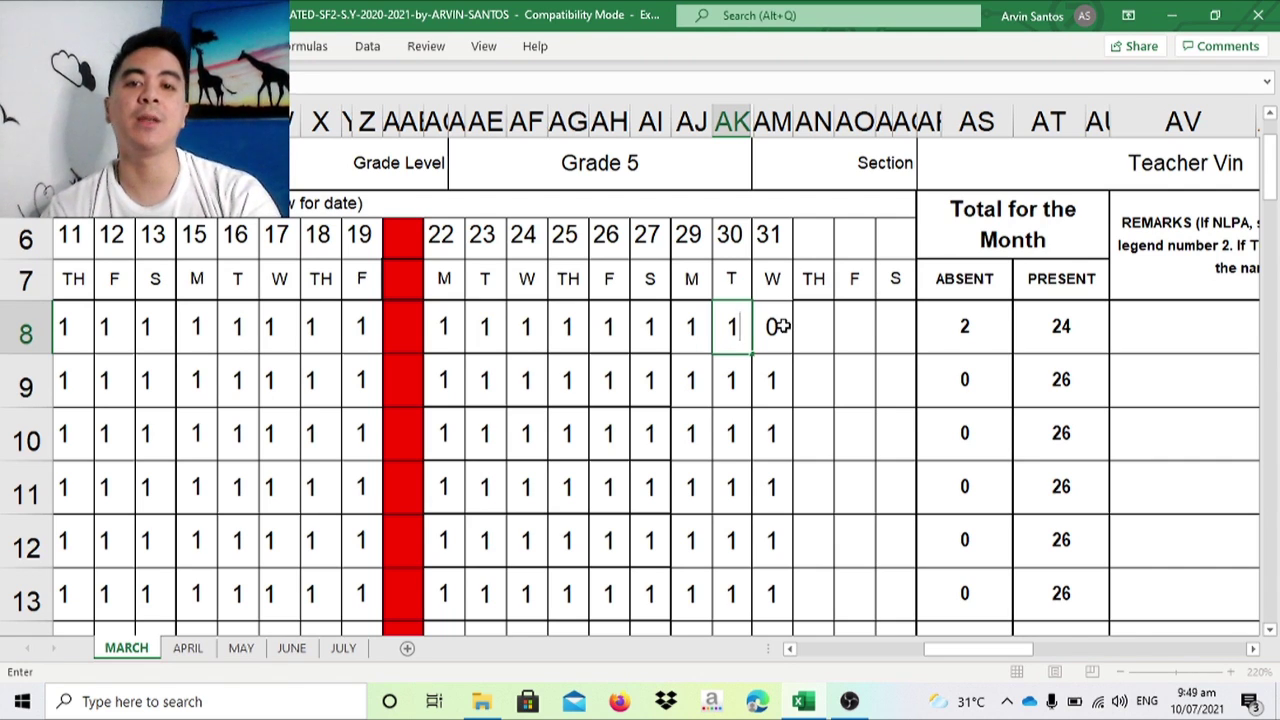
{"action": "key", "text": "Right"}
{"action": "type", "text": "1"}
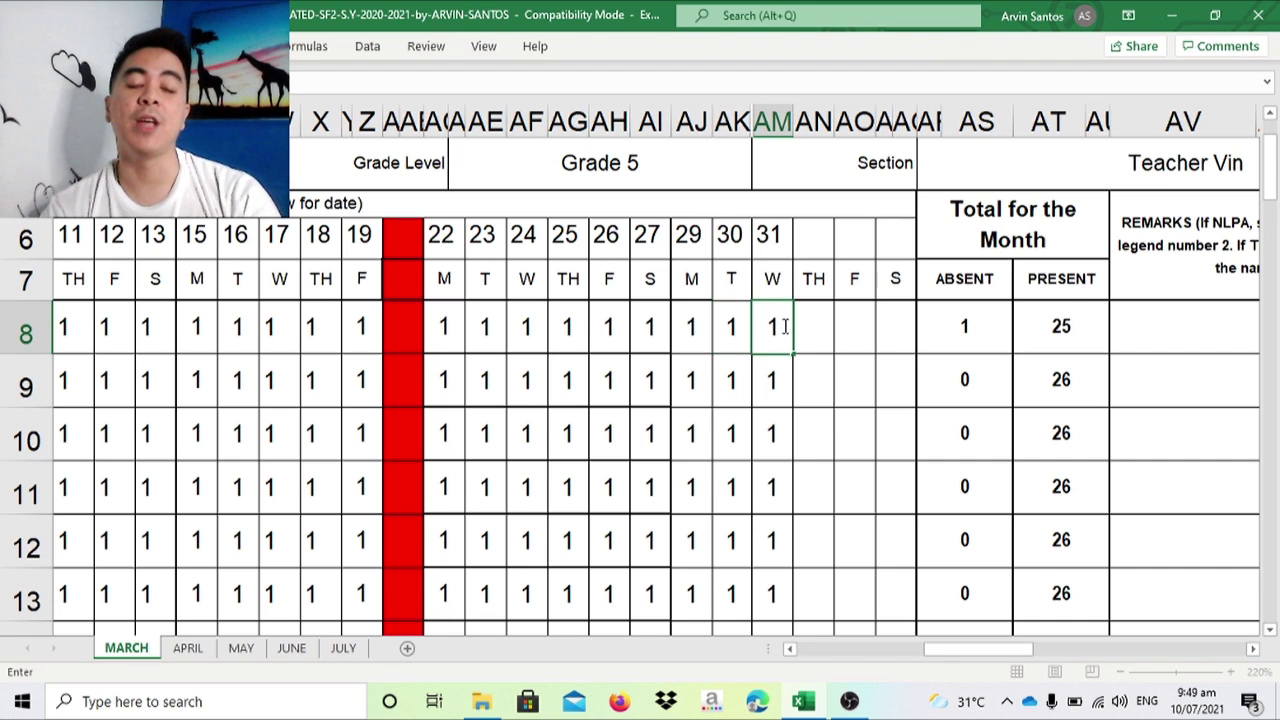
{"action": "key", "text": "Right"}
Check learner A's Absent and Present totals for the month after the attendance entries
{"action": "key", "text": "Right"}
{"action": "key", "text": "Right"}
{"action": "key", "text": "Right"}
{"action": "key", "text": "Right"}
{"action": "key", "text": "Right"}
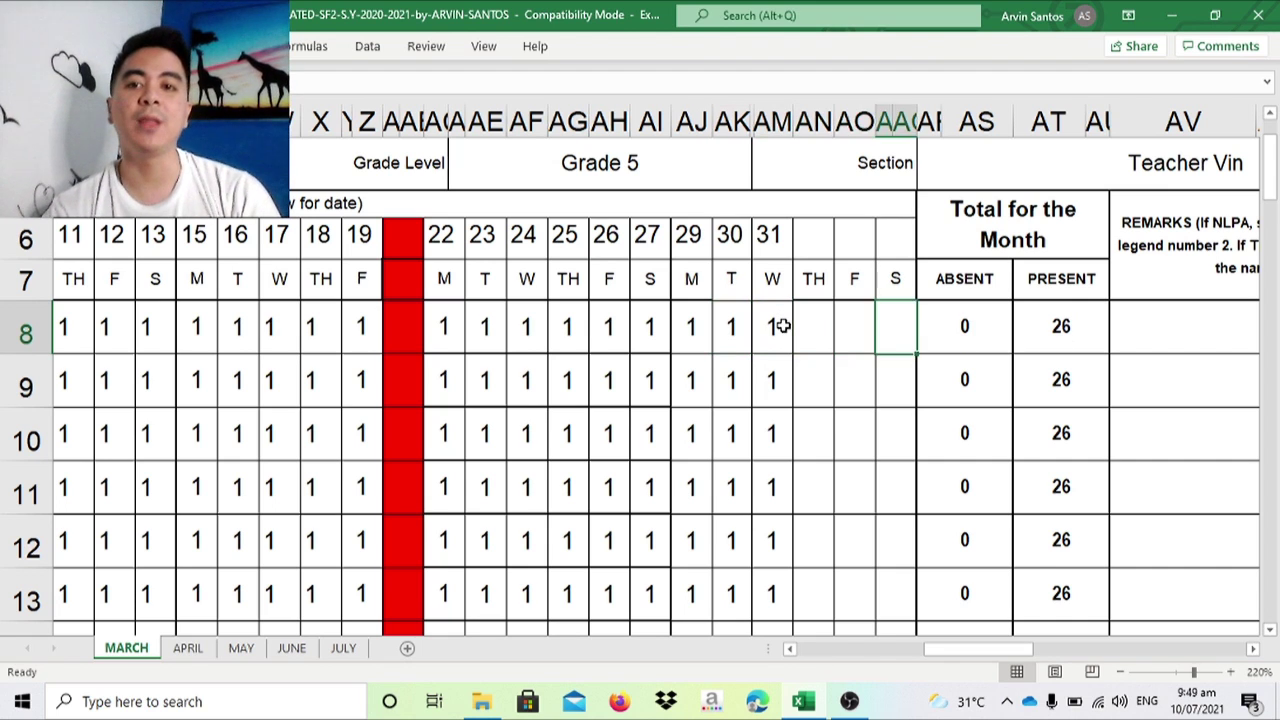
{"action": "key", "text": "Left"}
{"action": "key", "text": "Left"}
{"action": "key", "text": "Left"}
{"action": "key", "text": "Left"}
{"action": "key", "text": "Left"}
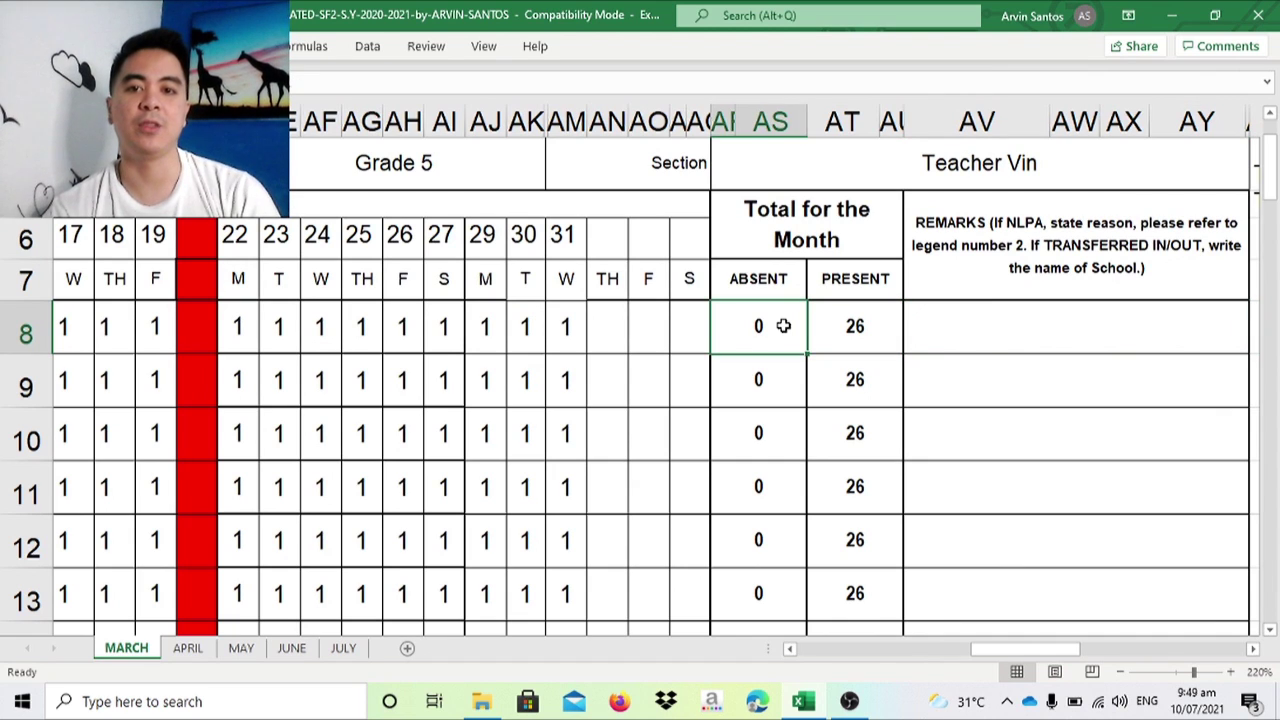
Look back over learner A's attendance marks from the monthly totals to the learner's name
{"action": "key", "text": "Left"}
{"action": "key", "text": "Left"}
{"action": "key", "text": "Left"}
{"action": "key", "text": "Left"}
{"action": "key", "text": "Left"}
{"action": "key", "text": "Left"}
{"action": "key", "text": "Left"}
{"action": "key", "text": "Left"}
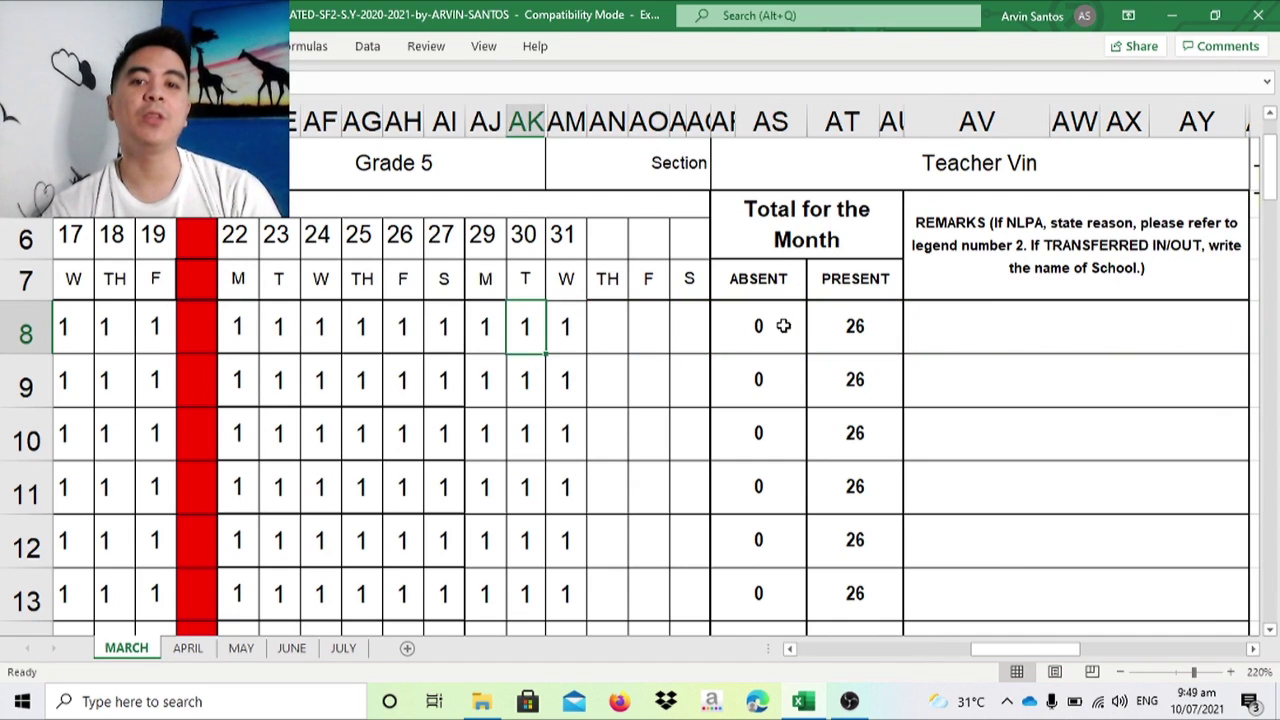
{"action": "key", "text": "Left"}
{"action": "key", "text": "Left"}
{"action": "key", "text": "Left"}
{"action": "key", "text": "Left"}
{"action": "key", "text": "Left"}
{"action": "key", "text": "Left"}
{"action": "key", "text": "Left"}
{"action": "key", "text": "Left"}
{"action": "key", "text": "Left"}
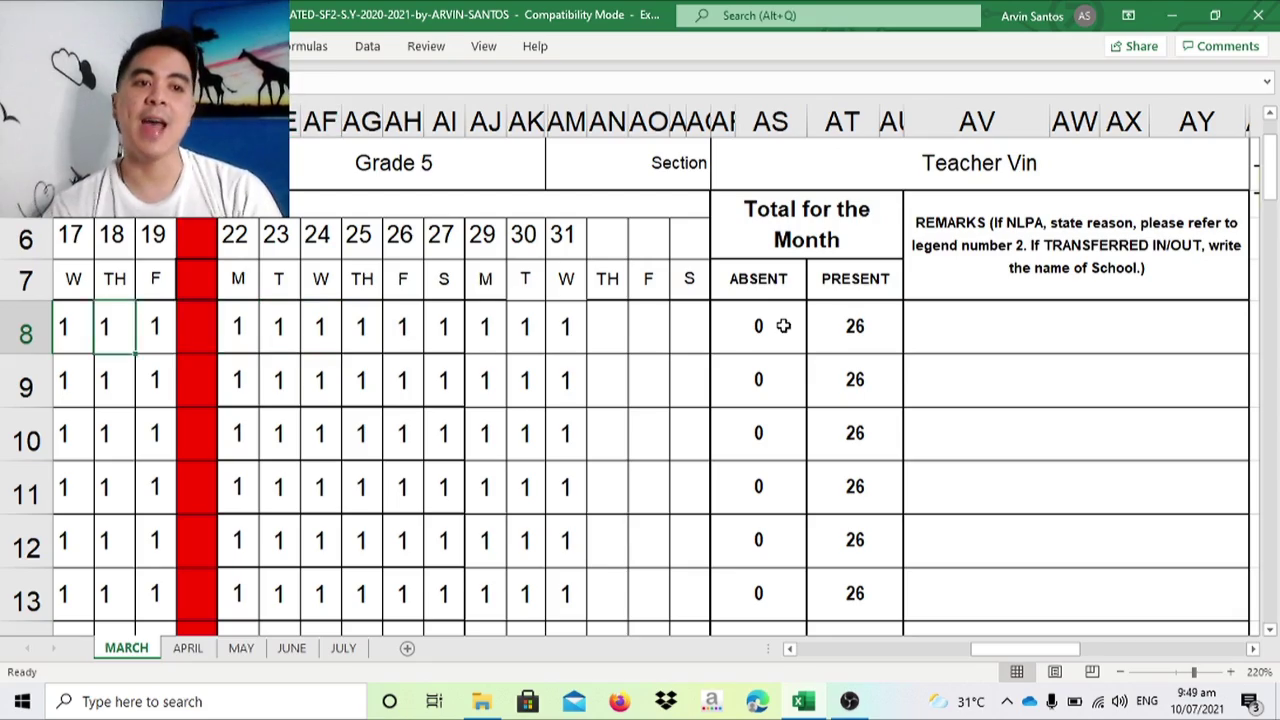
{"action": "key", "text": "Left"}
{"action": "key", "text": "Left"}
{"action": "key", "text": "Left"}
{"action": "key", "text": "Left"}
{"action": "key", "text": "Left"}
{"action": "key", "text": "Left"}
{"action": "key", "text": "Left"}
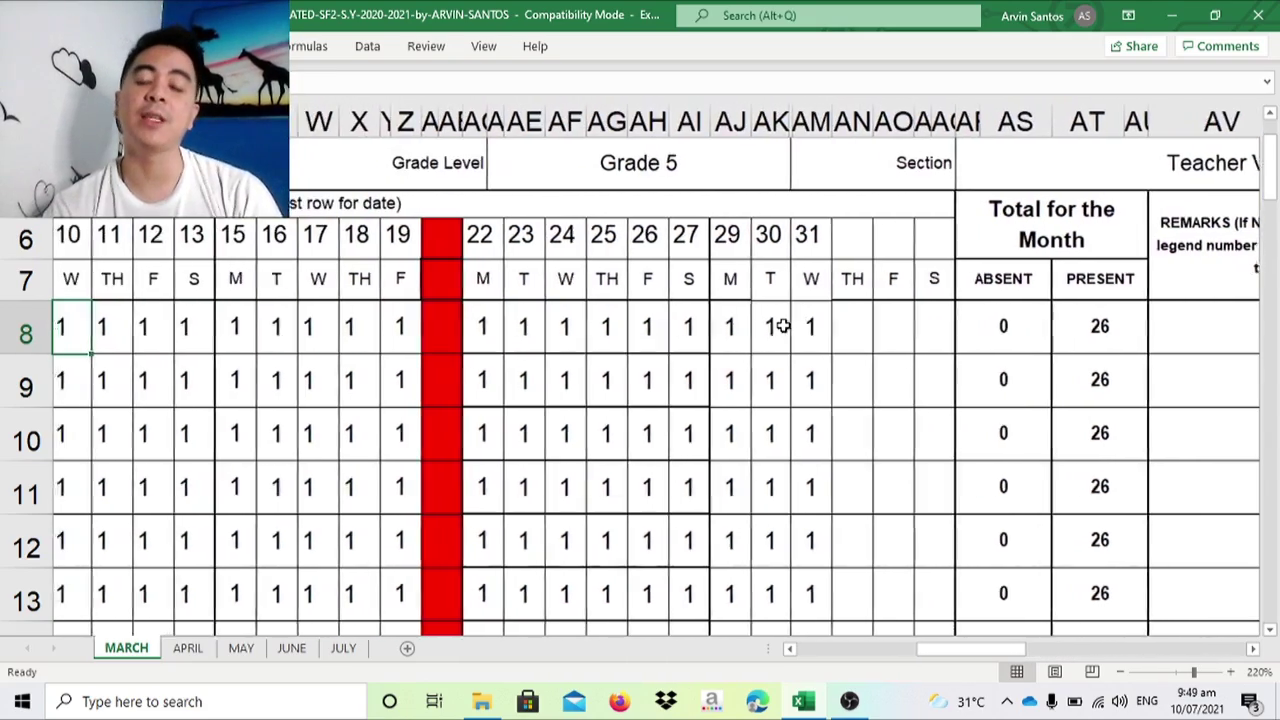
{"action": "key", "text": "Left"}
{"action": "key", "text": "Left"}
{"action": "key", "text": "Left"}
{"action": "key", "text": "Left"}
{"action": "key", "text": "Left"}
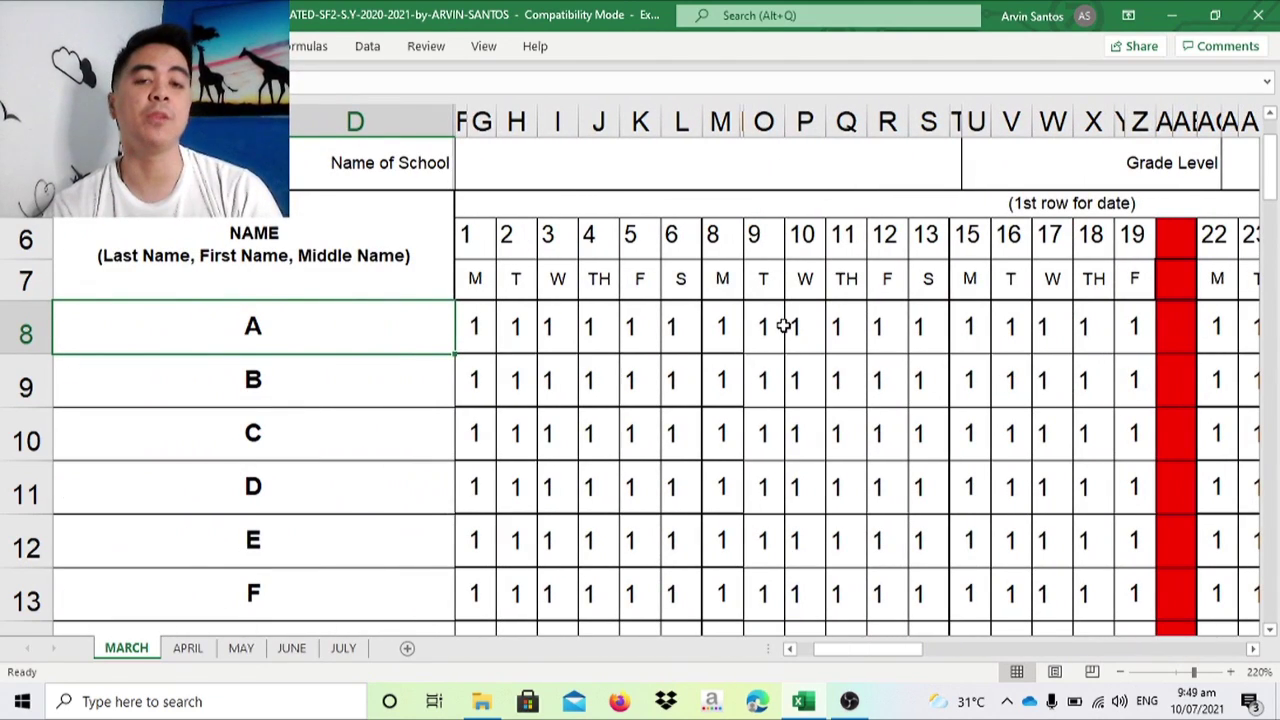
Review learner A's attendance marks across the whole month, from the learner's name past March 31
{"action": "key", "text": "Right"}
{"action": "key", "text": "Right"}
{"action": "key", "text": "Right"}
{"action": "key", "text": "Right"}
{"action": "key", "text": "Right"}
{"action": "key", "text": "Right"}
{"action": "key", "text": "Right"}
{"action": "key", "text": "Right"}
{"action": "key", "text": "Right"}
{"action": "key", "text": "Right"}
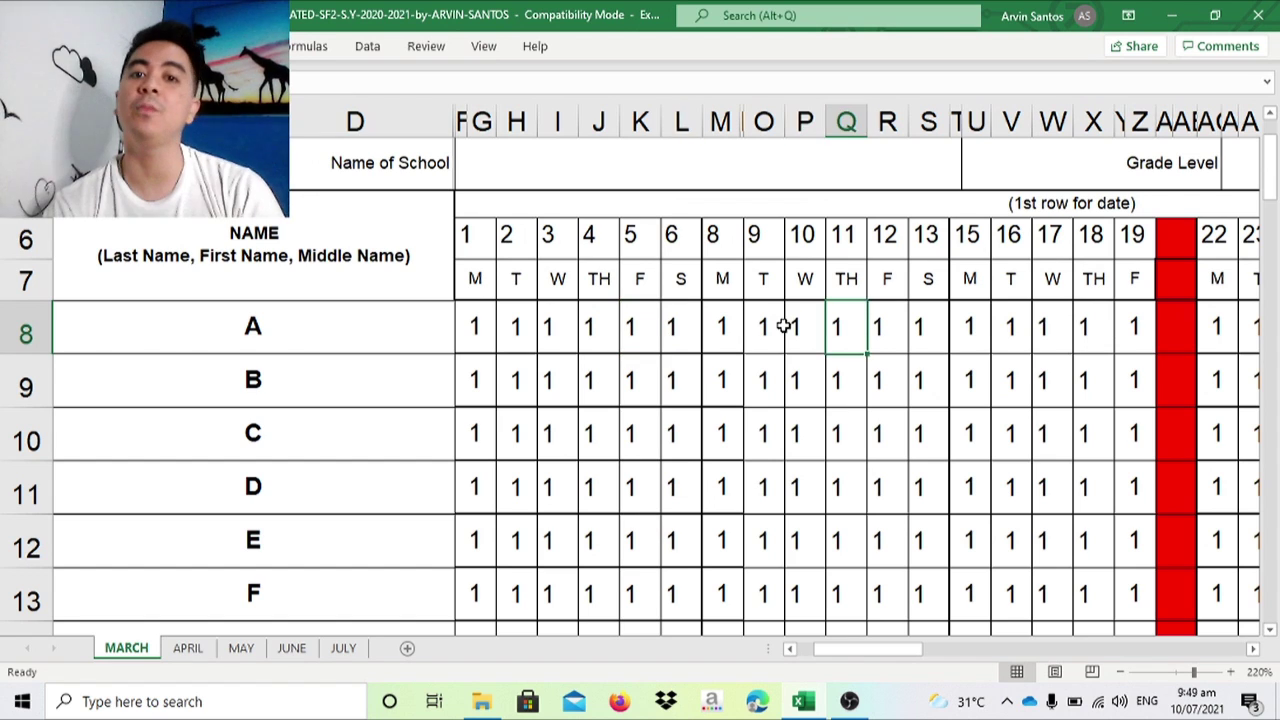
{"action": "key", "text": "Right"}
{"action": "key", "text": "Right"}
{"action": "key", "text": "Right"}
{"action": "key", "text": "Right"}
{"action": "key", "text": "Right"}
{"action": "key", "text": "Right"}
{"action": "key", "text": "Right"}
{"action": "key", "text": "Right"}
{"action": "key", "text": "Right"}
{"action": "key", "text": "Right"}
{"action": "key", "text": "Right"}
{"action": "key", "text": "Right"}
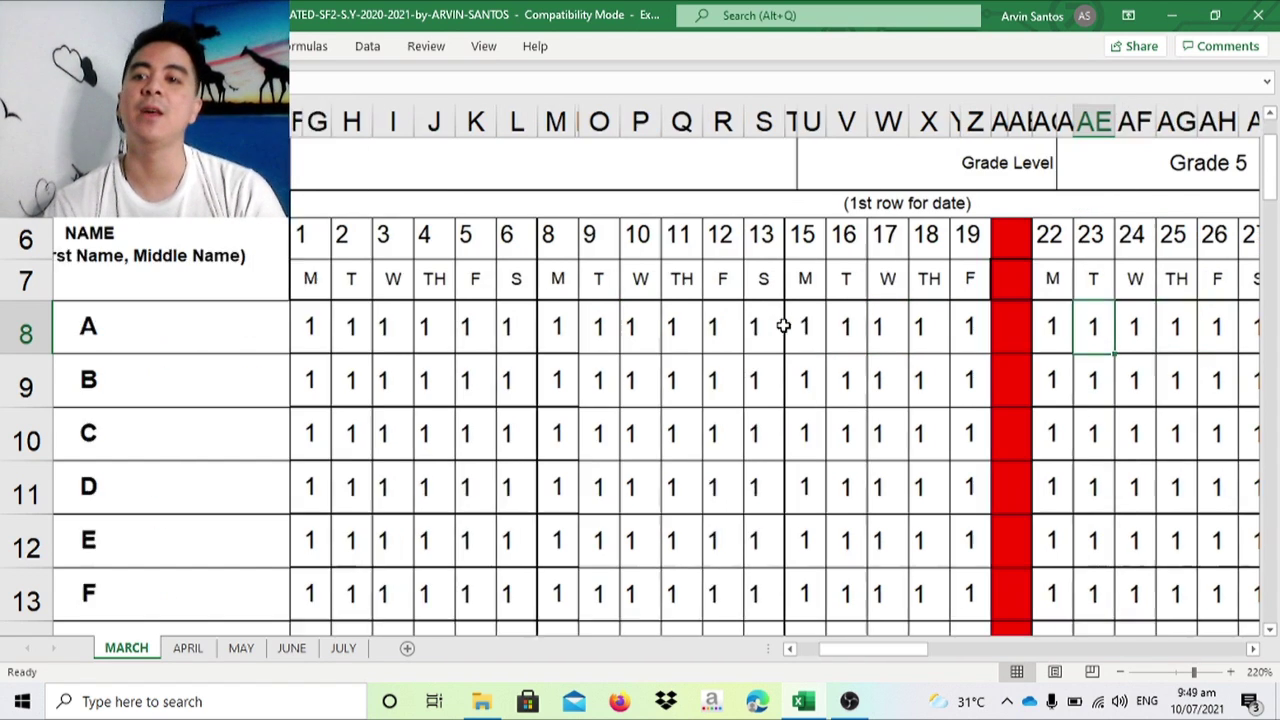
{"action": "key", "text": "Right"}
{"action": "key", "text": "Right"}
{"action": "key", "text": "Right"}
{"action": "key", "text": "Right"}
{"action": "key", "text": "Right"}
{"action": "key", "text": "Right"}
{"action": "key", "text": "Right"}
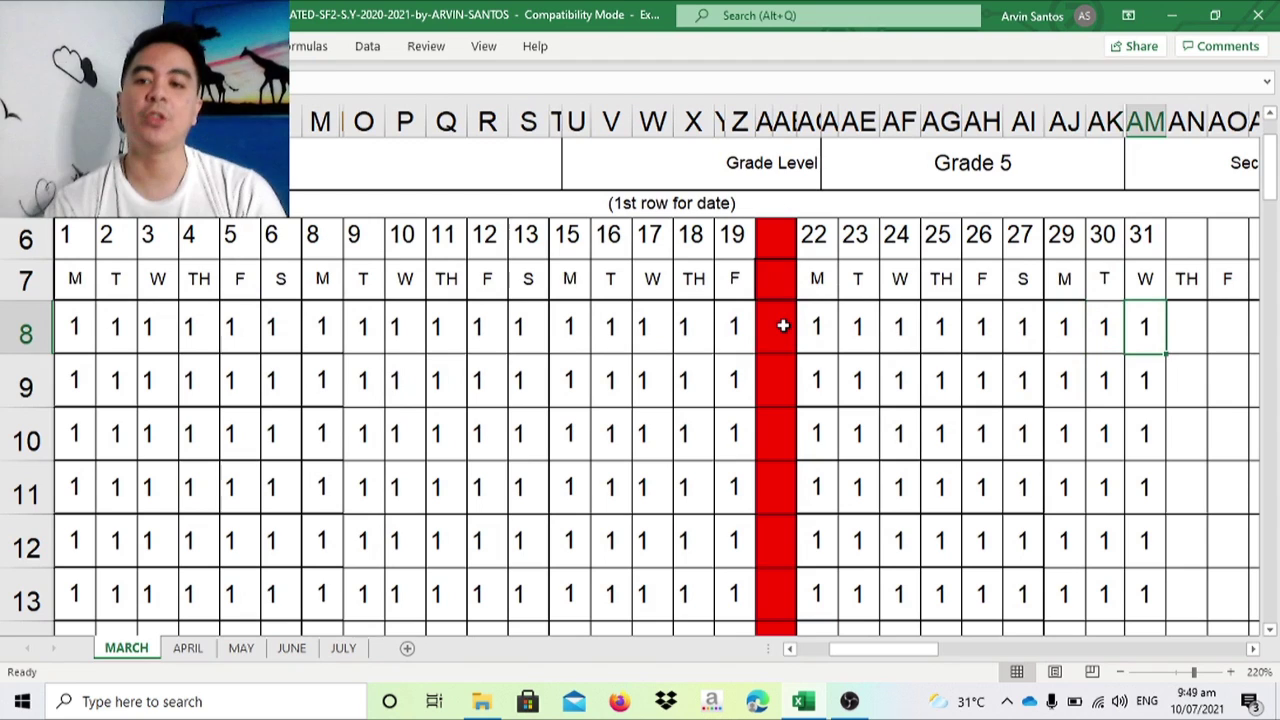
{"action": "key", "text": "Right"}
{"action": "key", "text": "Right"}
Check learner B's row from March 29 through to the Absent and Present totals for the month
{"action": "key", "text": "Down"}
{"action": "key", "text": "Down"}
{"action": "key", "text": "Down"}
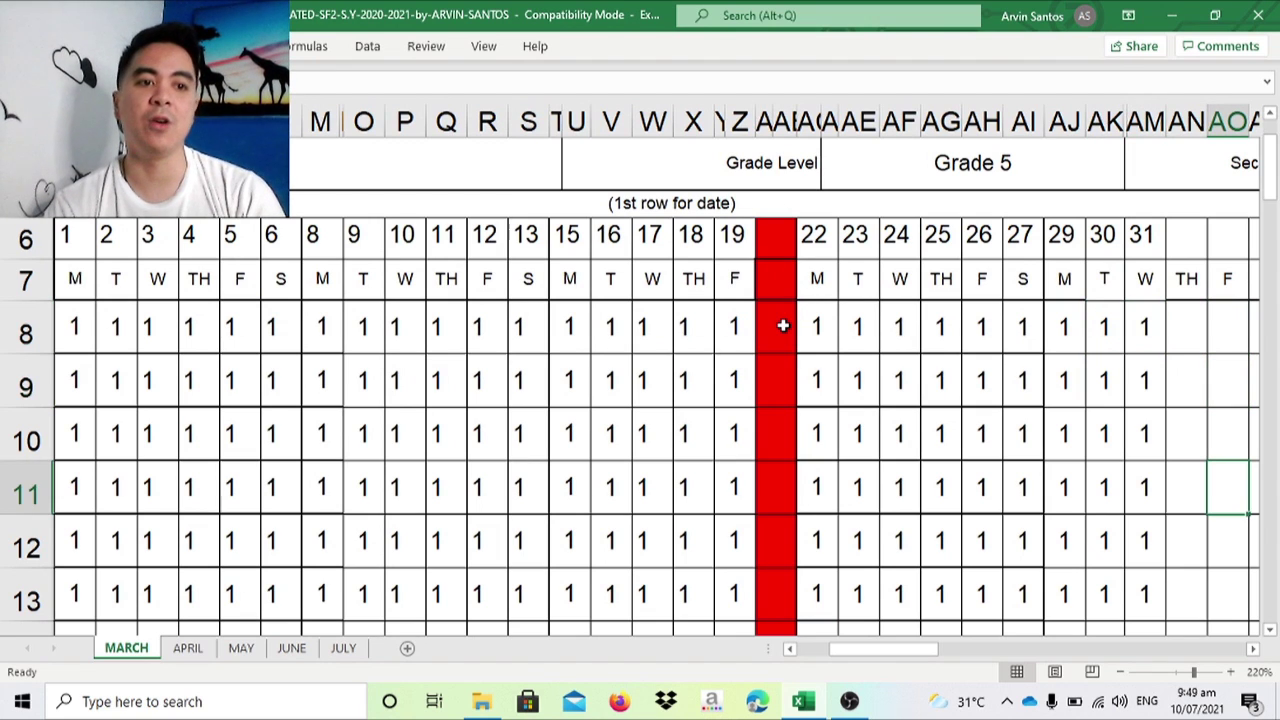
{"action": "key", "text": "Down"}
{"action": "left_click", "coordinate": [1063, 383]}
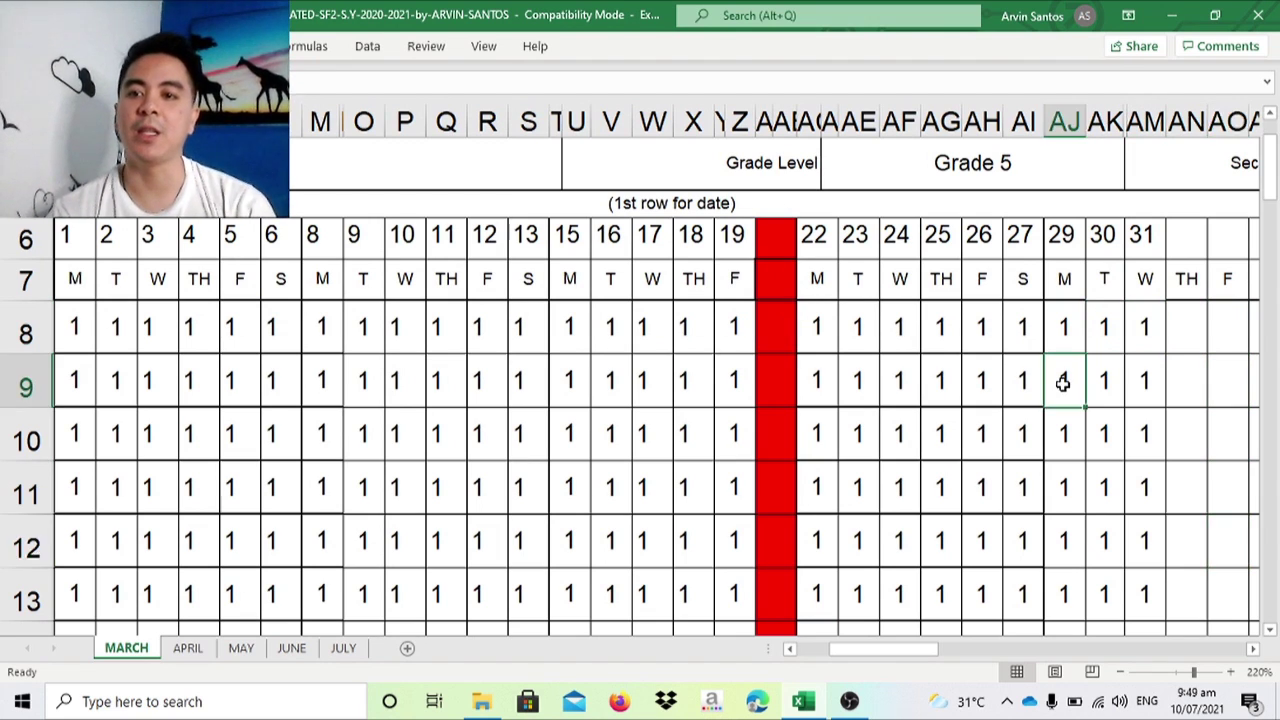
{"action": "key", "text": "Right"}
{"action": "key", "text": "Right"}
{"action": "key", "text": "Right"}
{"action": "key", "text": "Right"}
{"action": "key", "text": "Right"}
{"action": "key", "text": "Right"}
{"action": "key", "text": "Right"}
{"action": "key", "text": "Right"}
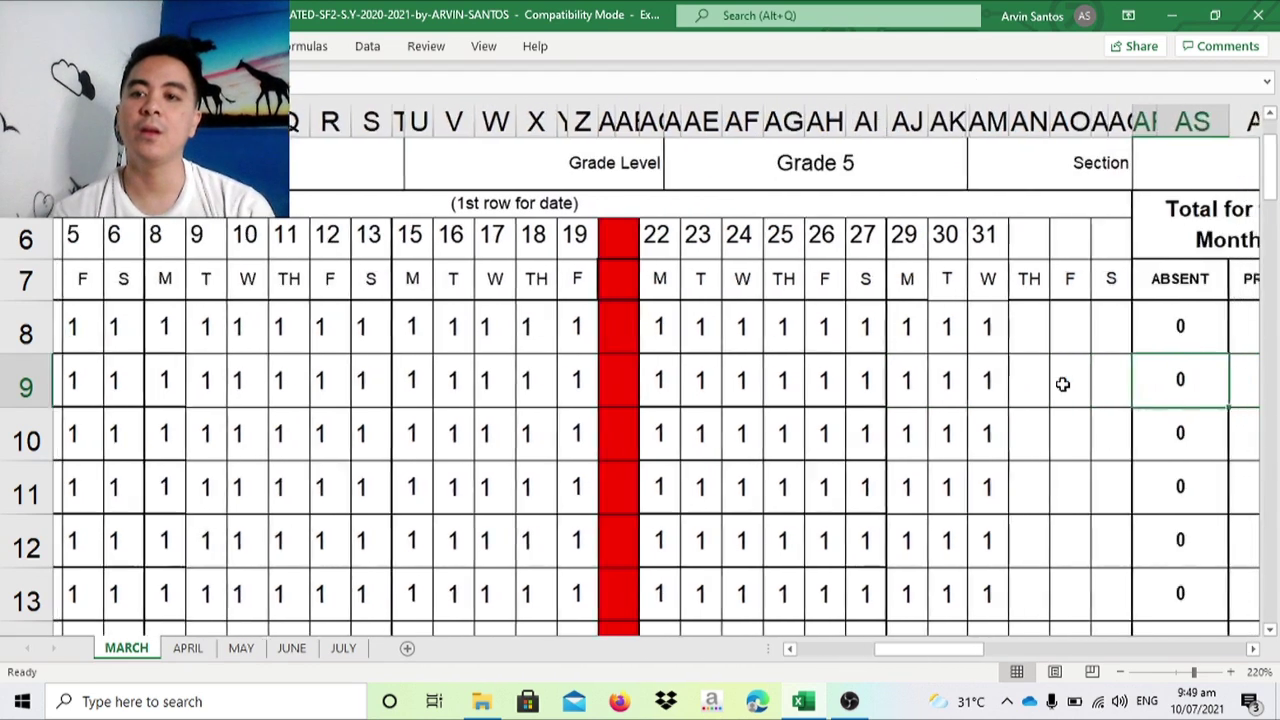
{"action": "key", "text": "Left"}
{"action": "key", "text": "Left"}
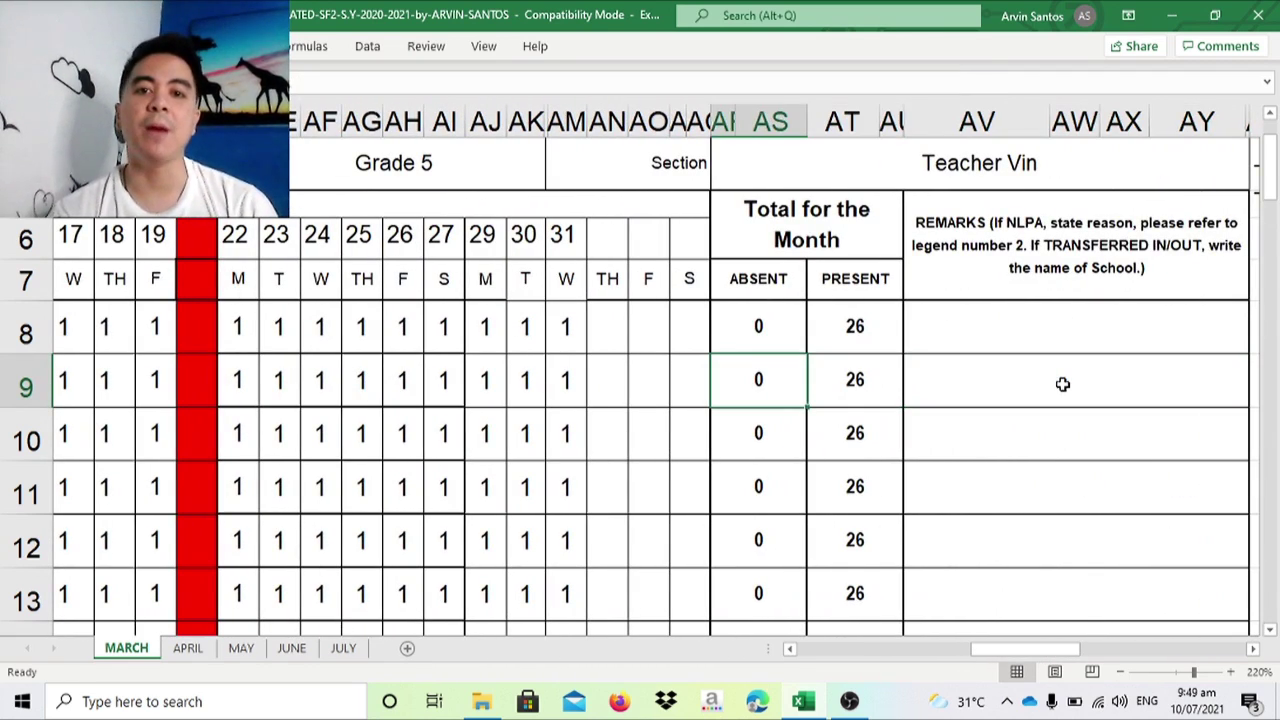
Look down the monthly Present totals of the male learners to the rows where the male total is computed
{"action": "key", "text": "Down"}
{"action": "key", "text": "Down"}
{"action": "key", "text": "Right"}
{"action": "key", "text": "Down"}
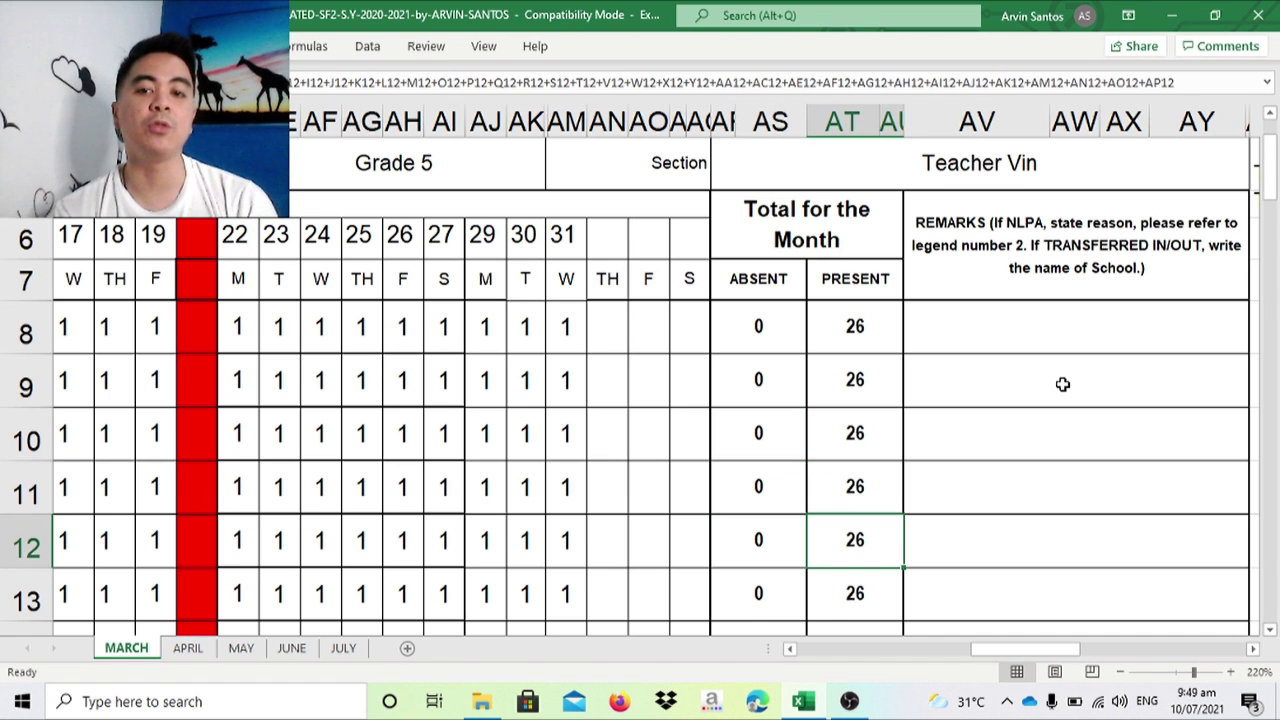
{"action": "key", "text": "Down"}
{"action": "key", "text": "Down"}
{"action": "key", "text": "Down"}
{"action": "key", "text": "Down"}
{"action": "key", "text": "Down"}
{"action": "key", "text": "Down"}
{"action": "key", "text": "Down"}
{"action": "key", "text": "Down"}
{"action": "key", "text": "Down"}
{"action": "key", "text": "Down"}
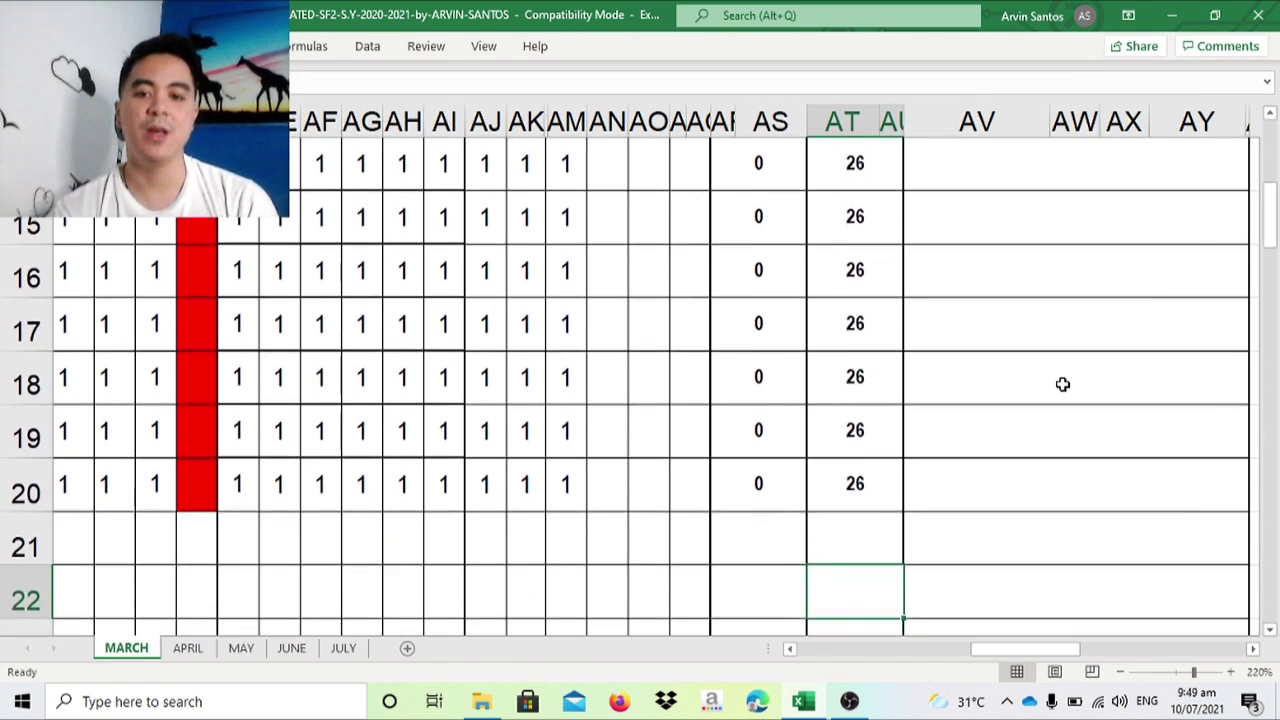
{"action": "key", "text": "Down"}
{"action": "key", "text": "Down"}
{"action": "key", "text": "Down"}
{"action": "key", "text": "Down"}
{"action": "key", "text": "Down"}
{"action": "key", "text": "Down"}
{"action": "key", "text": "Down"}
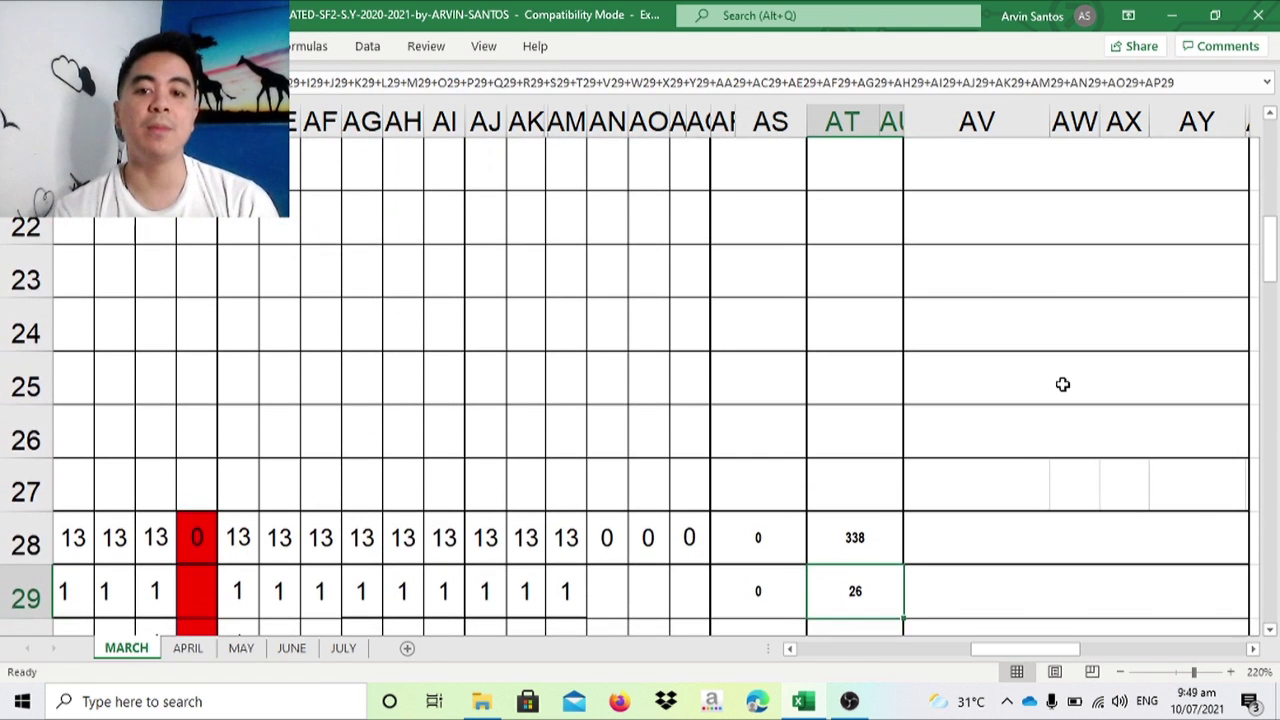
Examine the male total row from its monthly Present total back to the MALE | TOTAL Per Day label
{"action": "key", "text": "Up"}
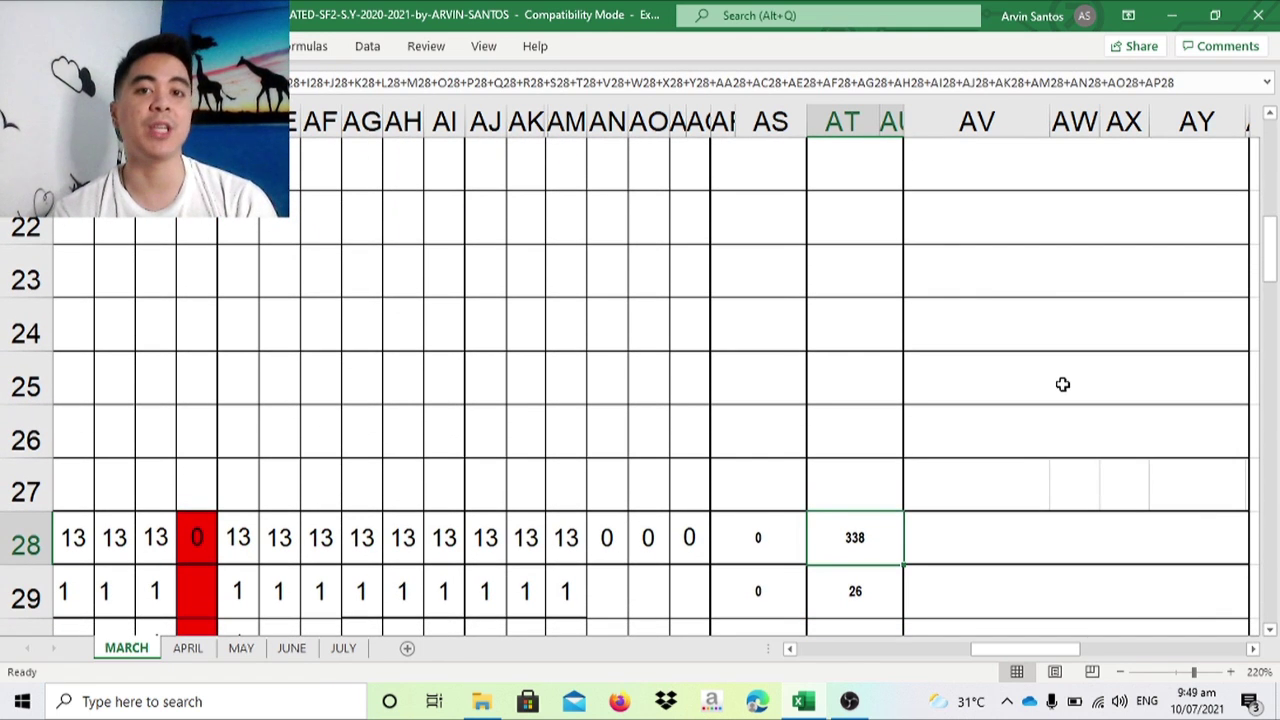
{"action": "key", "text": "Left"}
{"action": "key", "text": "Left"}
{"action": "key", "text": "Left"}
{"action": "key", "text": "Left"}
{"action": "key", "text": "Left"}
{"action": "key", "text": "Left"}
{"action": "key", "text": "Left"}
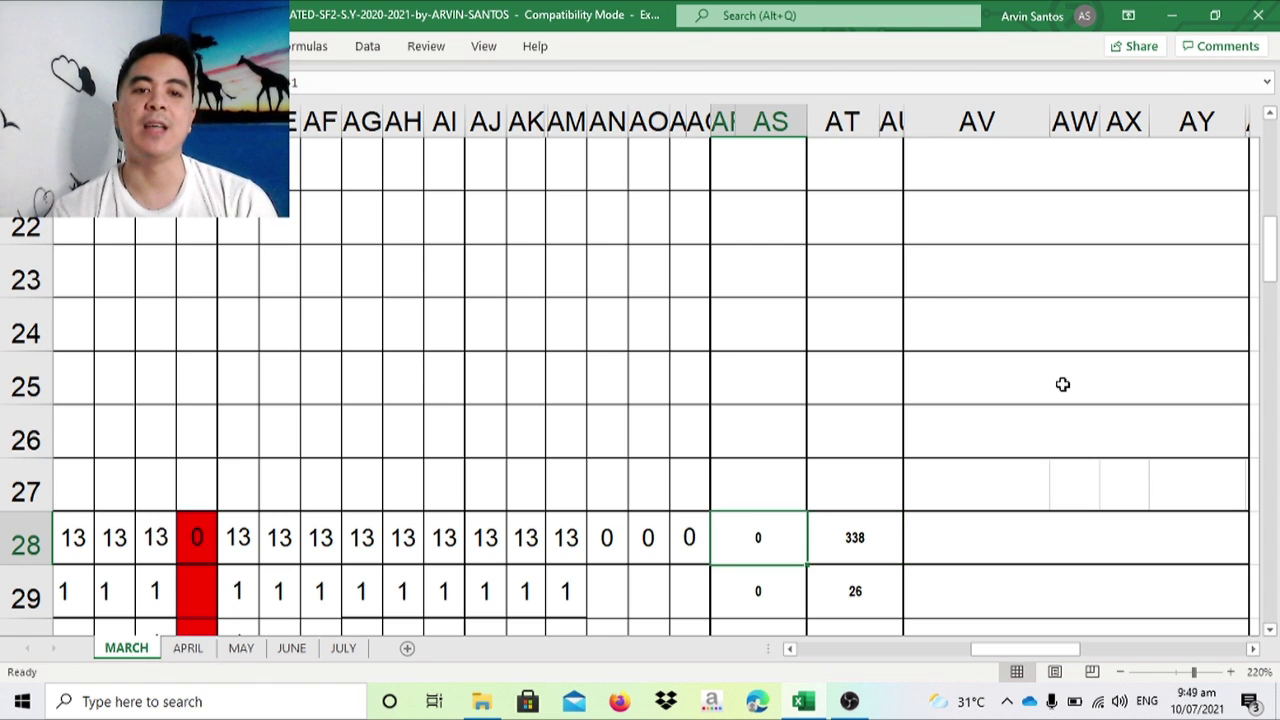
{"action": "key", "text": "Left"}
{"action": "key", "text": "Left"}
{"action": "key", "text": "Left"}
{"action": "key", "text": "Left"}
{"action": "key", "text": "Left"}
{"action": "key", "text": "Left"}
{"action": "key", "text": "Left"}
{"action": "key", "text": "Left"}
{"action": "key", "text": "Left"}
{"action": "key", "text": "Left"}
{"action": "key", "text": "Left"}
{"action": "key", "text": "Left"}
{"action": "key", "text": "Left"}
{"action": "key", "text": "Left"}
{"action": "key", "text": "Left"}
{"action": "key", "text": "Left"}
{"action": "key", "text": "Left"}
{"action": "key", "text": "Left"}
{"action": "key", "text": "Left"}
{"action": "key", "text": "Left"}
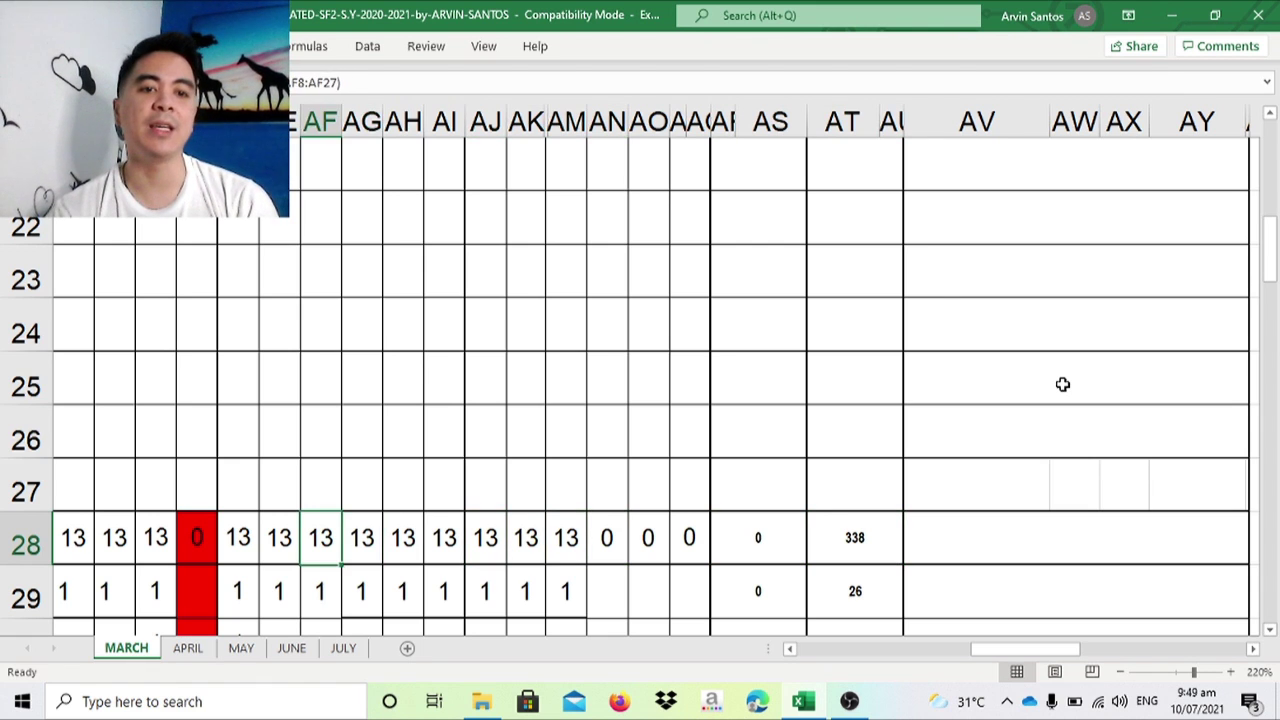
{"action": "key", "text": "Right"}
{"action": "key", "text": "Right"}
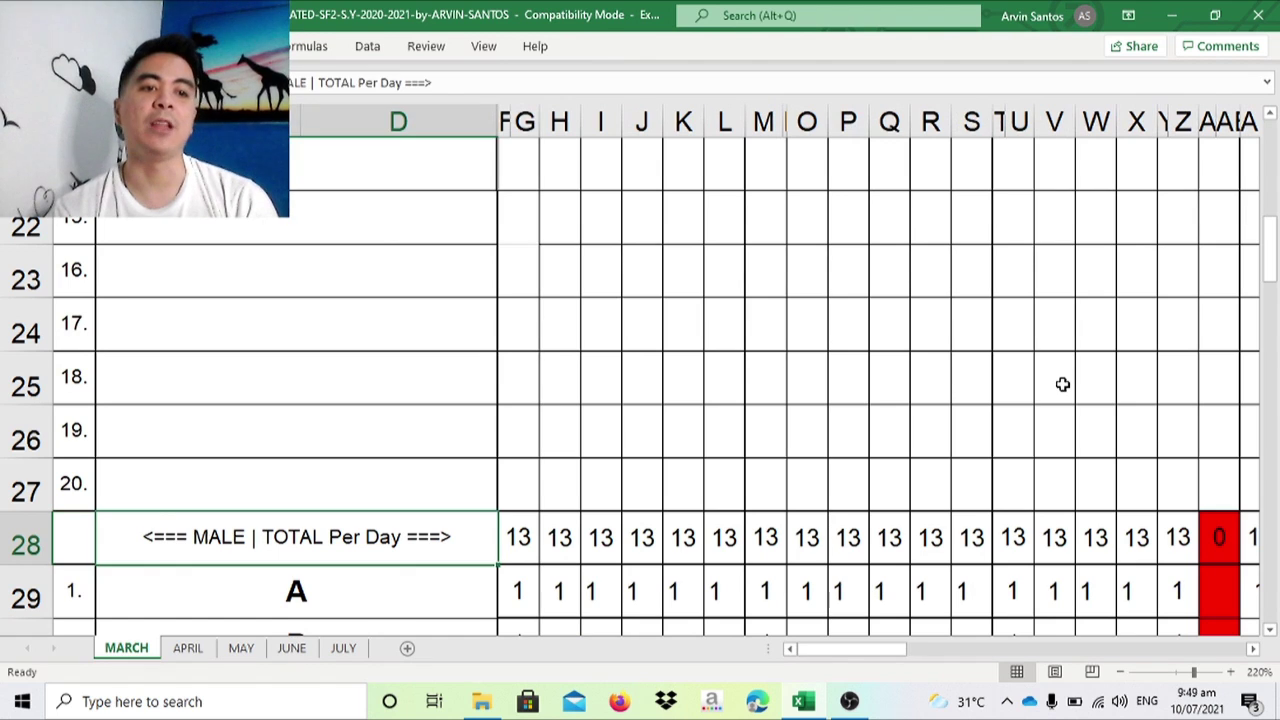
Examine the male learners' per-day totals from March 1 across to the Absent and Present totals and remarks
{"action": "key", "text": "Right"}
{"action": "key", "text": "Right"}
{"action": "key", "text": "Right"}
{"action": "key", "text": "Right"}
{"action": "key", "text": "Right"}
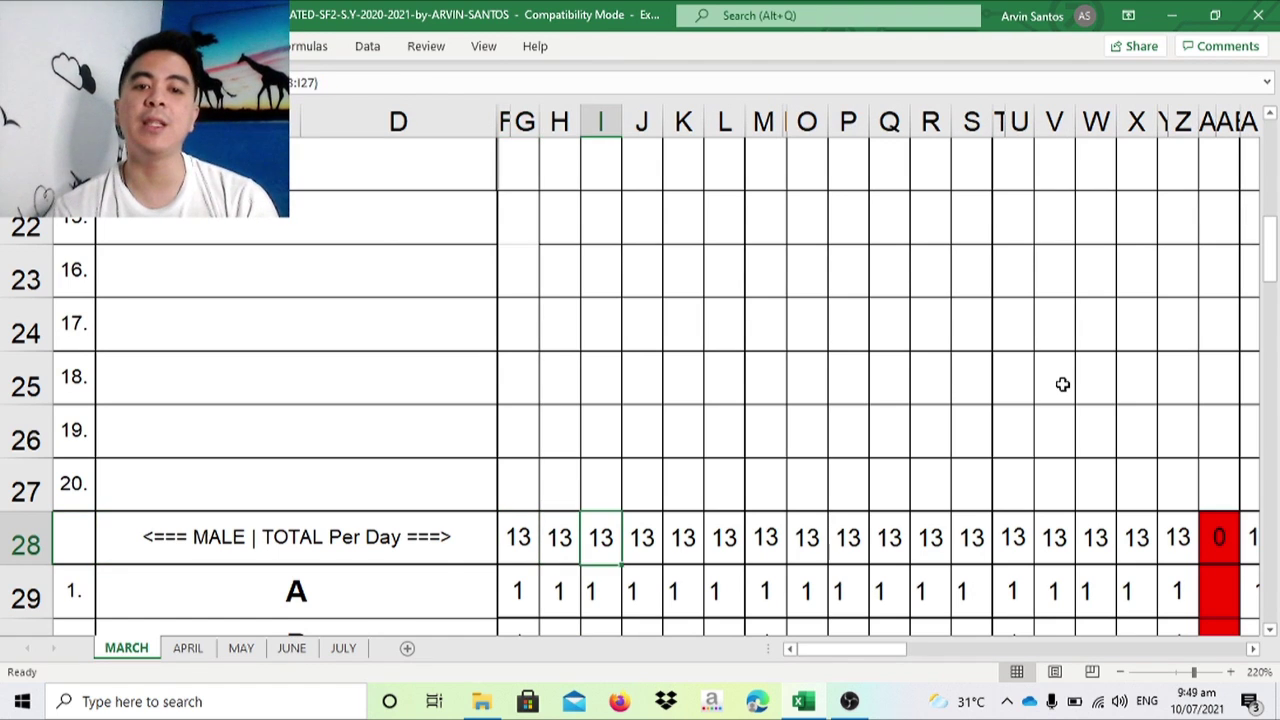
{"action": "key", "text": "Right"}
{"action": "key", "text": "Right"}
{"action": "key", "text": "Right"}
{"action": "key", "text": "Right"}
{"action": "key", "text": "Right"}
{"action": "key", "text": "Right"}
{"action": "key", "text": "Right"}
{"action": "key", "text": "Right"}
{"action": "key", "text": "Right"}
{"action": "key", "text": "Right"}
{"action": "key", "text": "Right"}
{"action": "key", "text": "Right"}
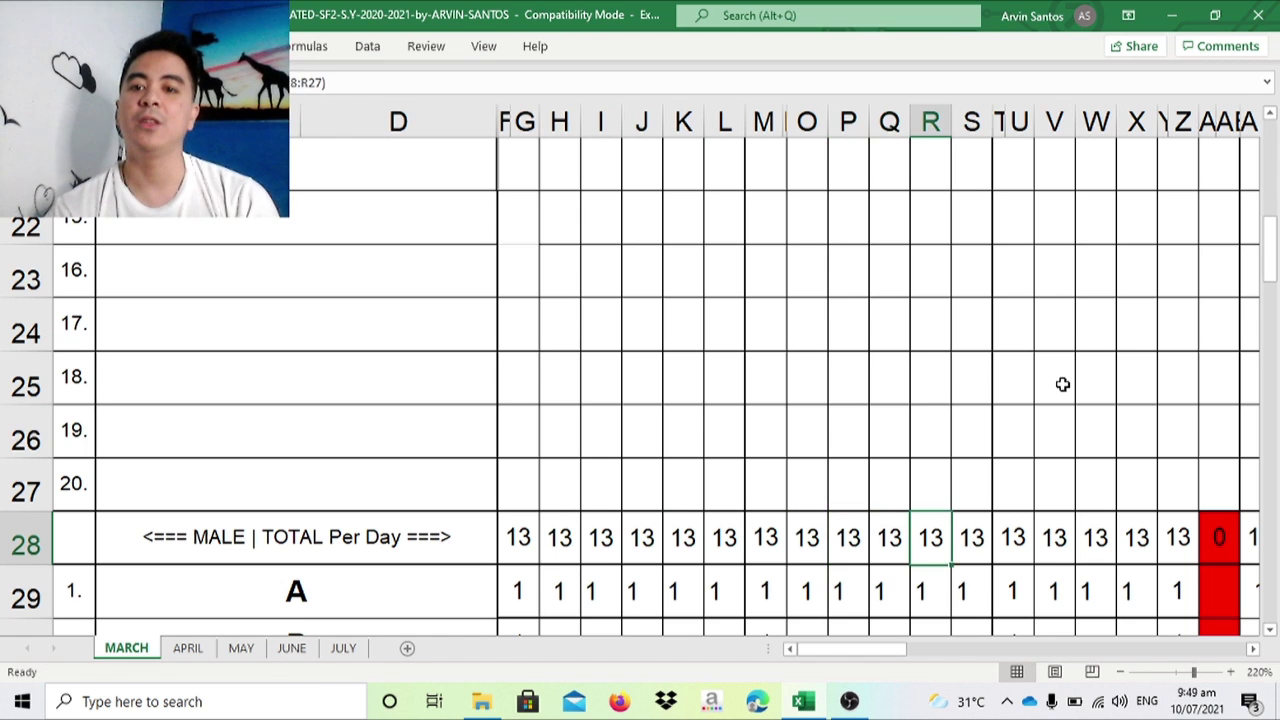
{"action": "key", "text": "Right"}
{"action": "key", "text": "Right"}
{"action": "key", "text": "Right"}
{"action": "key", "text": "Right"}
{"action": "key", "text": "Right"}
{"action": "key", "text": "Right"}
{"action": "key", "text": "Right"}
{"action": "key", "text": "Right"}
{"action": "key", "text": "Right"}
{"action": "key", "text": "Right"}
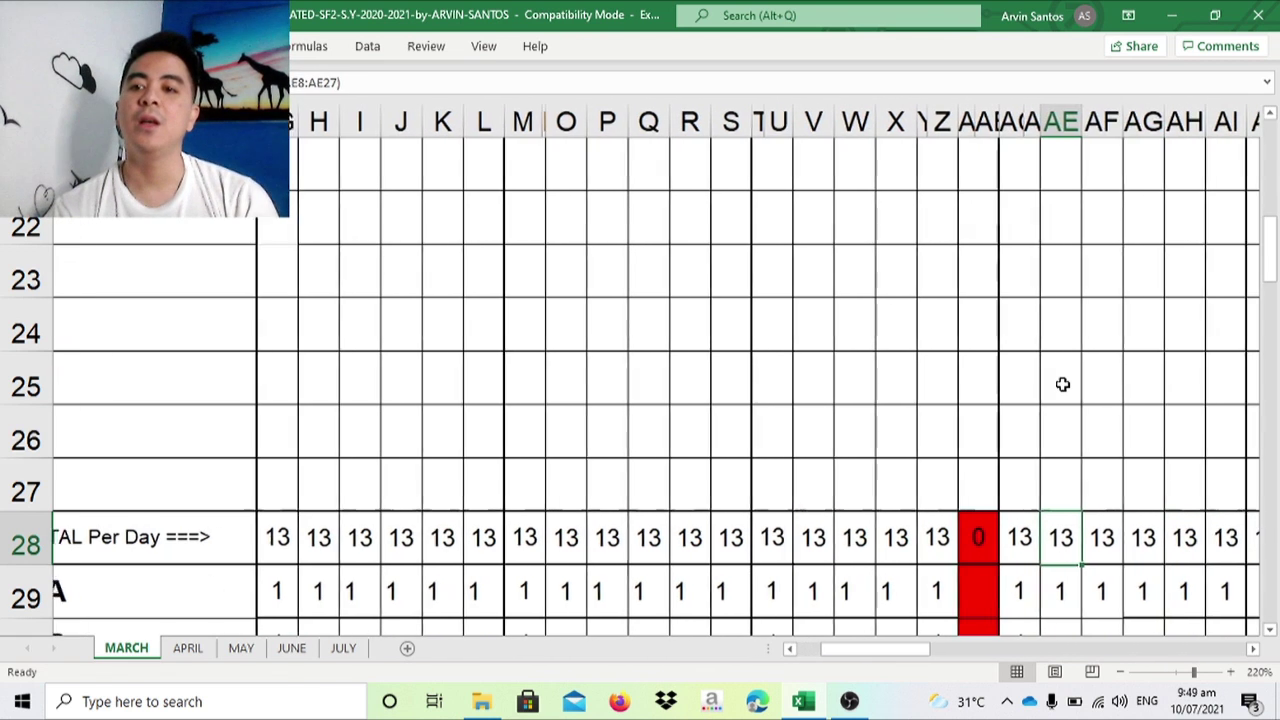
{"action": "key", "text": "Right"}
{"action": "key", "text": "Right"}
{"action": "key", "text": "Right"}
{"action": "key", "text": "Right"}
{"action": "key", "text": "Right"}
{"action": "key", "text": "Right"}
{"action": "key", "text": "Right"}
{"action": "key", "text": "Right"}
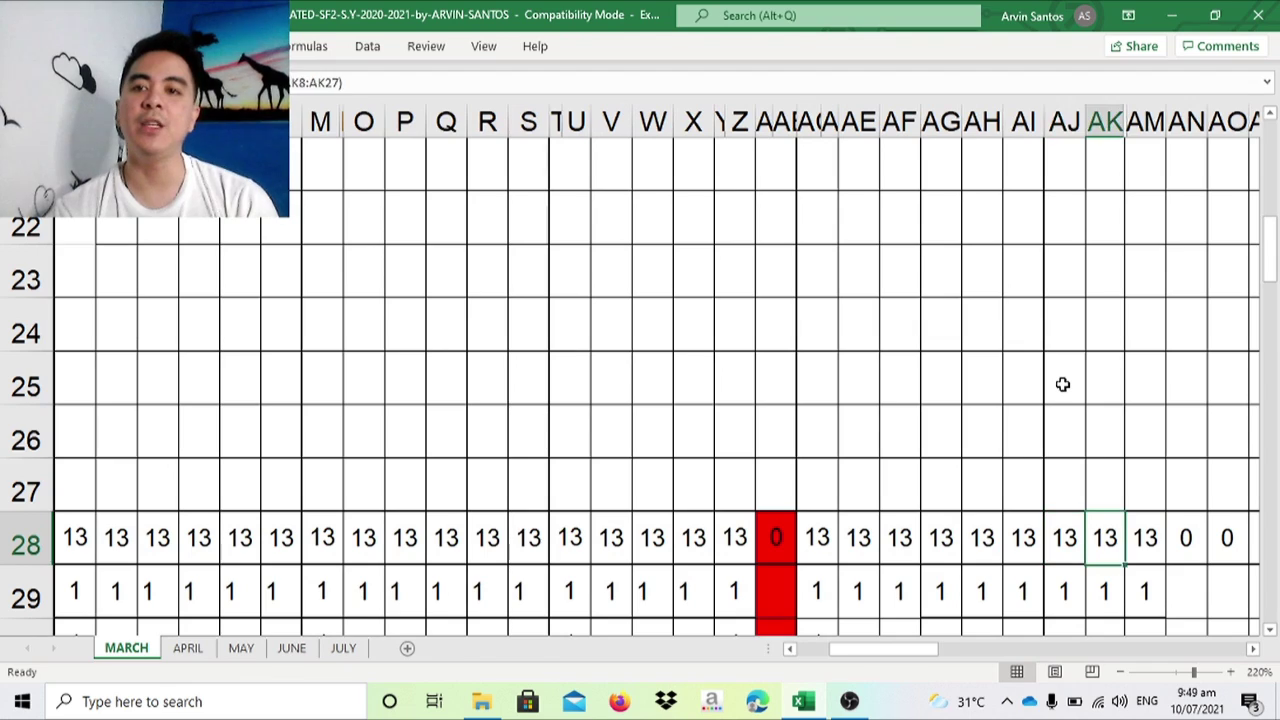
{"action": "key", "text": "Right"}
{"action": "key", "text": "Right"}
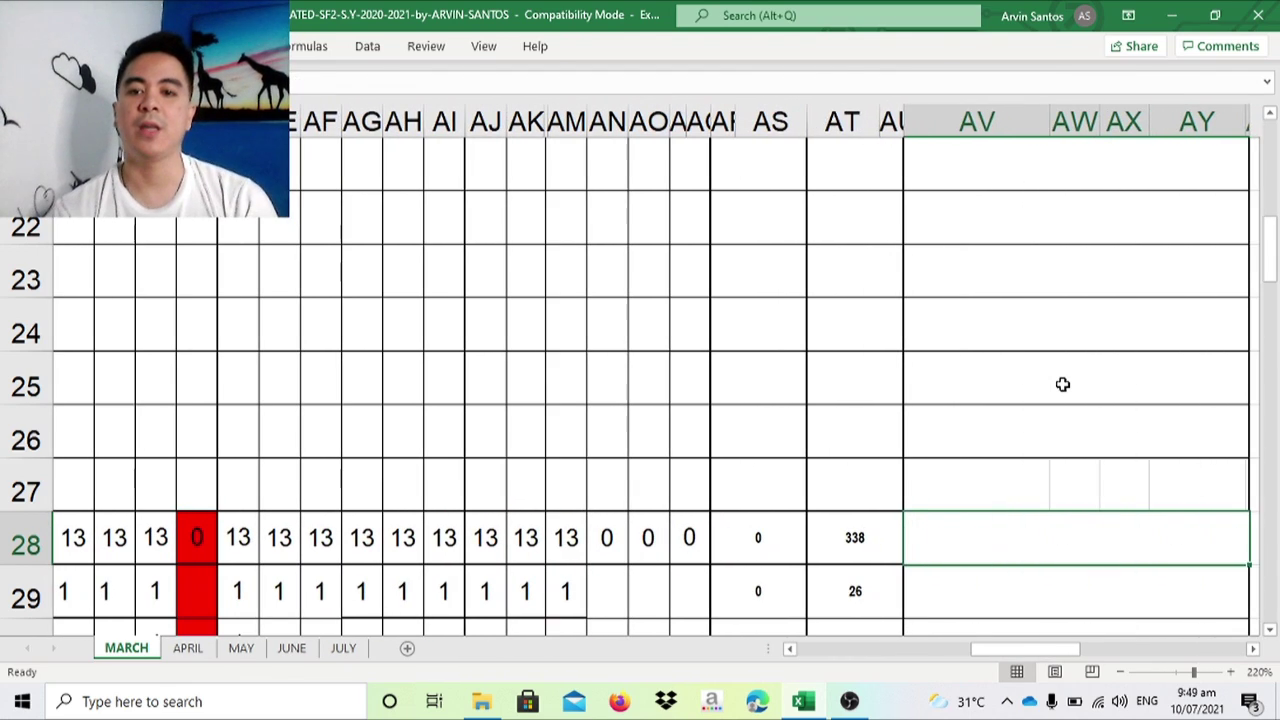
Trace the male per-day totals from the March remarks column back to the MALE | TOTAL Per Day label
{"action": "key", "text": "Left"}
{"action": "key", "text": "Left"}
{"action": "key", "text": "Left"}
{"action": "key", "text": "Left"}
{"action": "key", "text": "Left"}
{"action": "key", "text": "Left"}
{"action": "key", "text": "Left"}
{"action": "key", "text": "Left"}
{"action": "key", "text": "Left"}
{"action": "key", "text": "Left"}
{"action": "key", "text": "Left"}
{"action": "key", "text": "Left"}
{"action": "key", "text": "Left"}
{"action": "key", "text": "Left"}
{"action": "key", "text": "Left"}
{"action": "key", "text": "Left"}
{"action": "key", "text": "Left"}
{"action": "key", "text": "Left"}
{"action": "key", "text": "Left"}
{"action": "key", "text": "Left"}
{"action": "key", "text": "Left"}
{"action": "key", "text": "Left"}
{"action": "key", "text": "Left"}
{"action": "key", "text": "Left"}
{"action": "key", "text": "Left"}
{"action": "key", "text": "Left"}
{"action": "key", "text": "Left"}
{"action": "key", "text": "Left"}
{"action": "key", "text": "Left"}
{"action": "key", "text": "Left"}
{"action": "key", "text": "Left"}
{"action": "key", "text": "Left"}
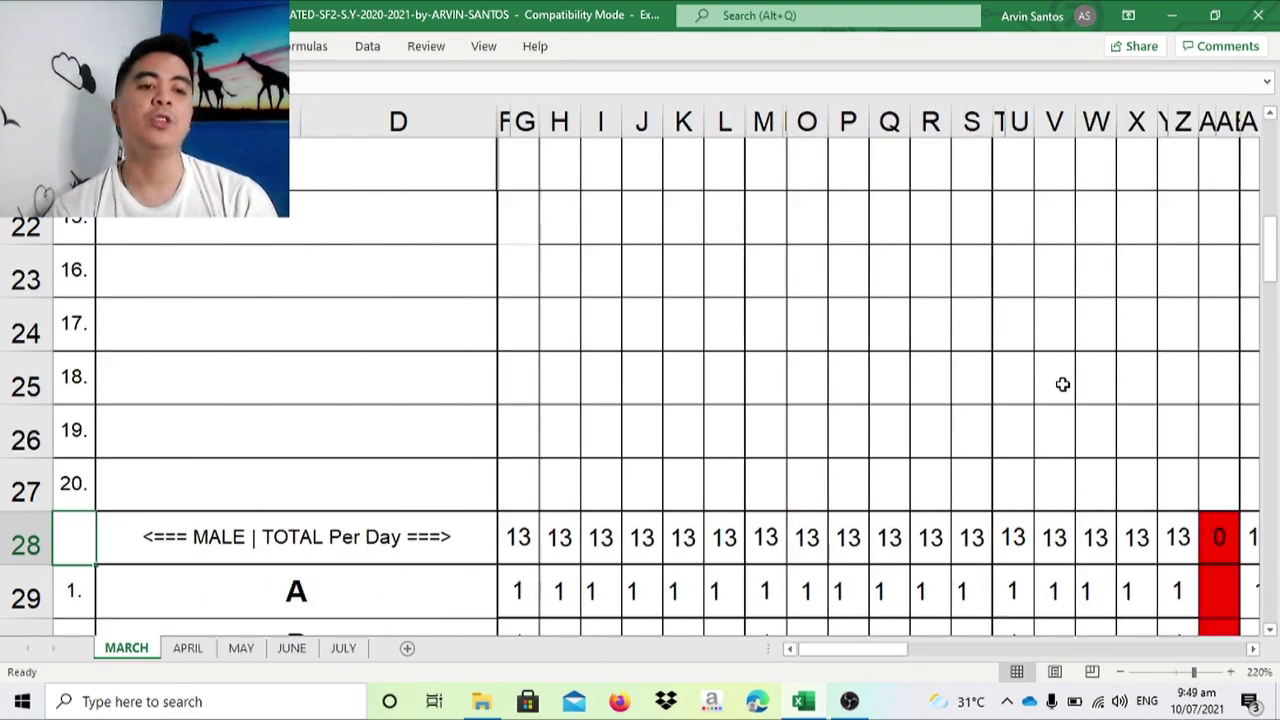
Look through the unused numbered male learner rows above the MALE | TOTAL Per Day row
{"action": "key", "text": "Up"}
{"action": "key", "text": "Up"}
{"action": "key", "text": "Up"}
{"action": "key", "text": "Up"}
{"action": "key", "text": "Up"}
{"action": "key", "text": "Up"}
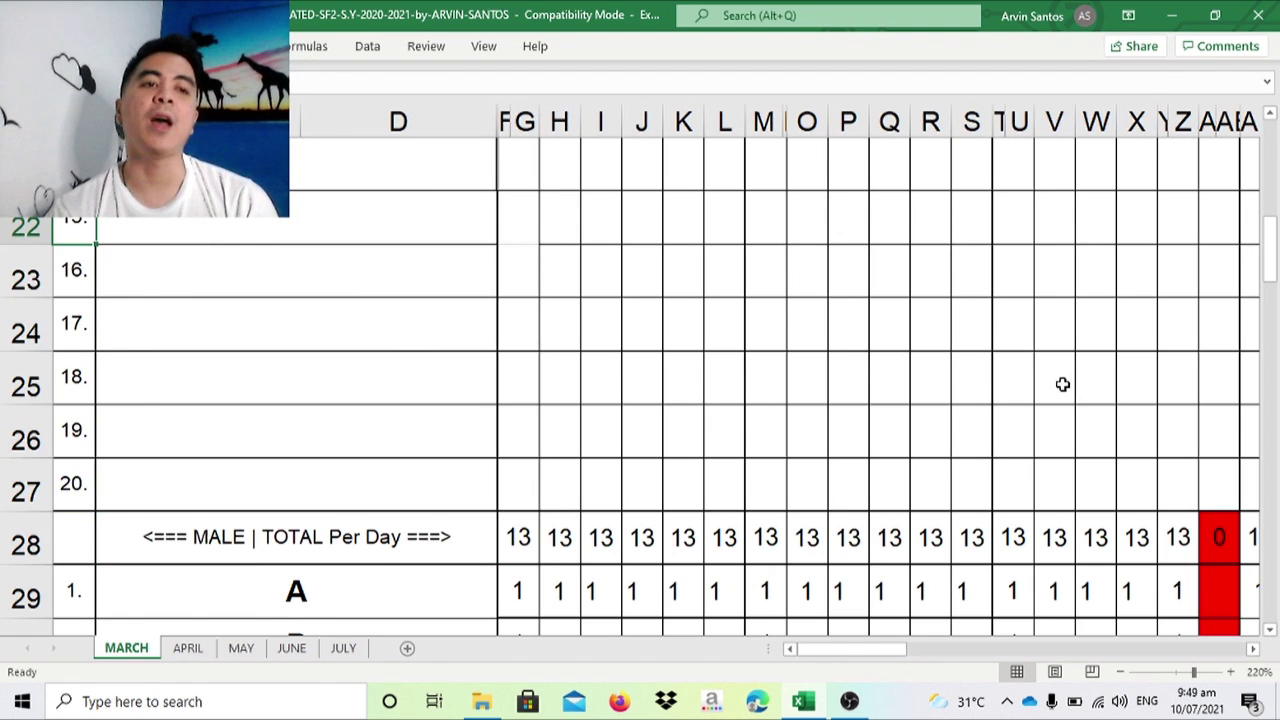
{"action": "key", "text": "Up"}
{"action": "key", "text": "Up"}
{"action": "key", "text": "Down"}
{"action": "key", "text": "Down"}
{"action": "key", "text": "Down"}
{"action": "key", "text": "Down"}
{"action": "key", "text": "Down"}
{"action": "key", "text": "Down"}
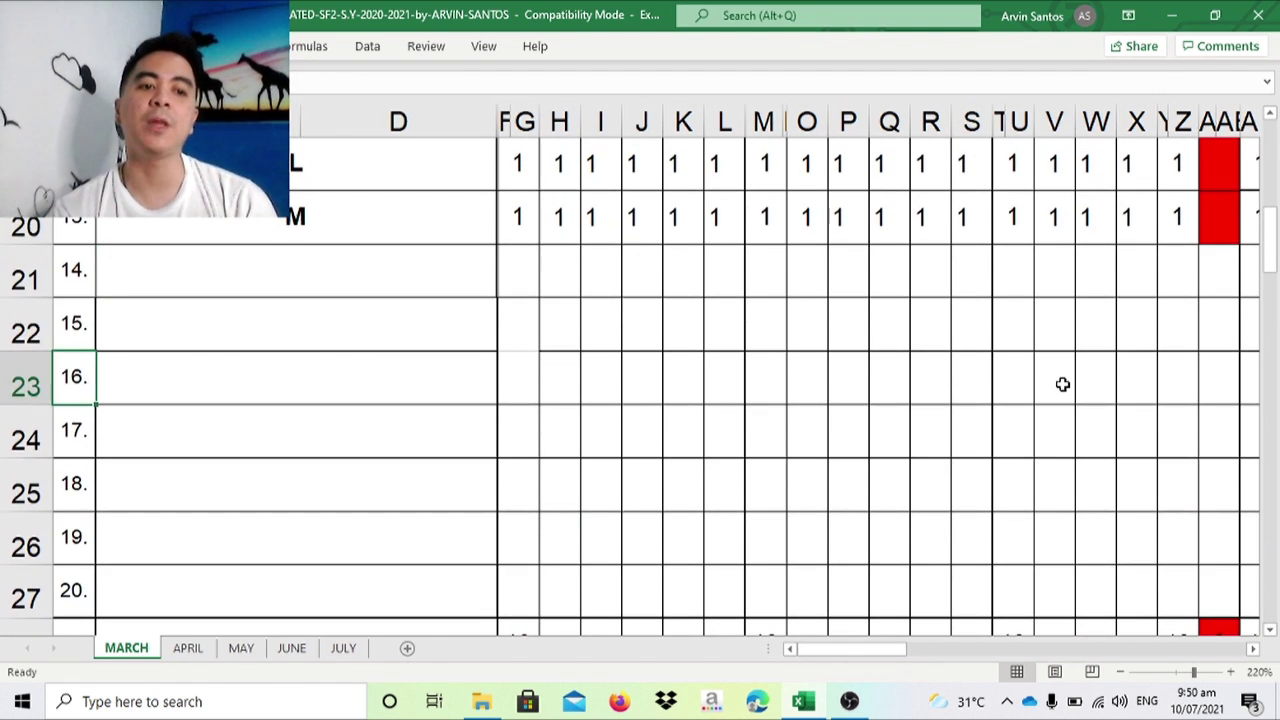
{"action": "key", "text": "Down"}
{"action": "key", "text": "Down"}
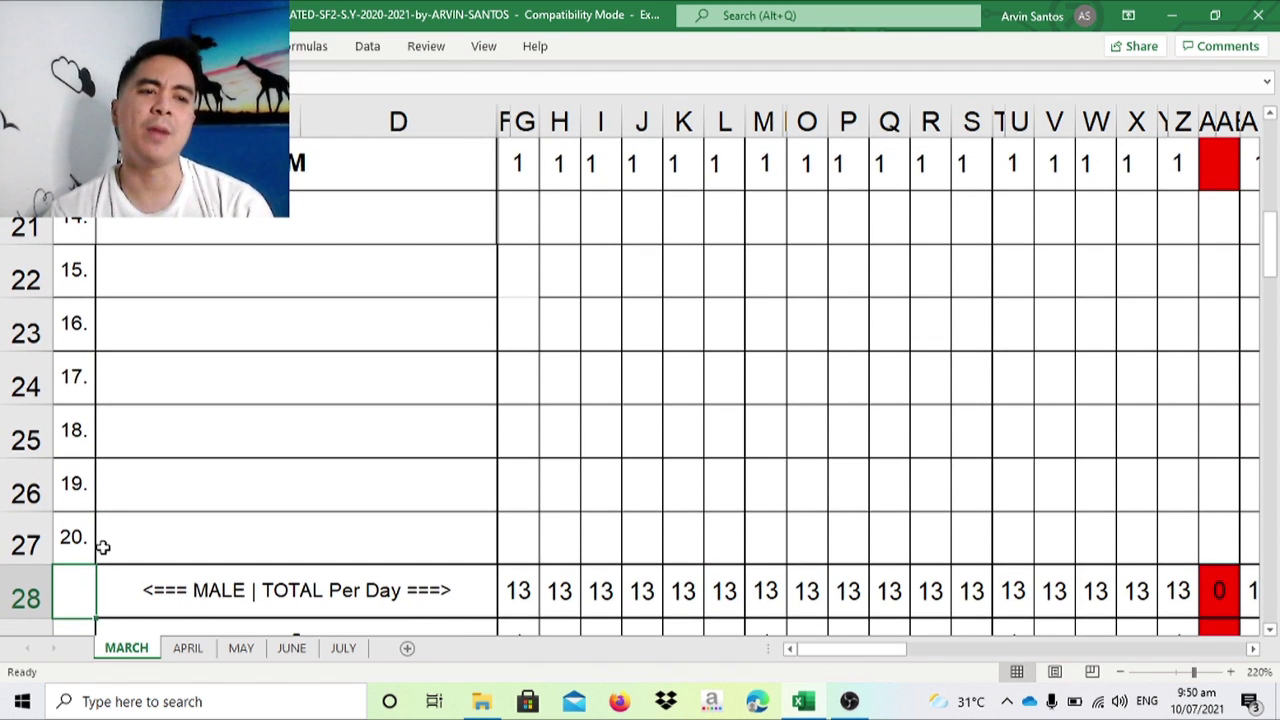
Insert a blank row at row 27, above learner number 20, and select its unmerged name cells
{"action": "left_click", "coordinate": [24, 538]}
{"action": "right_click", "coordinate": [10, 536]}
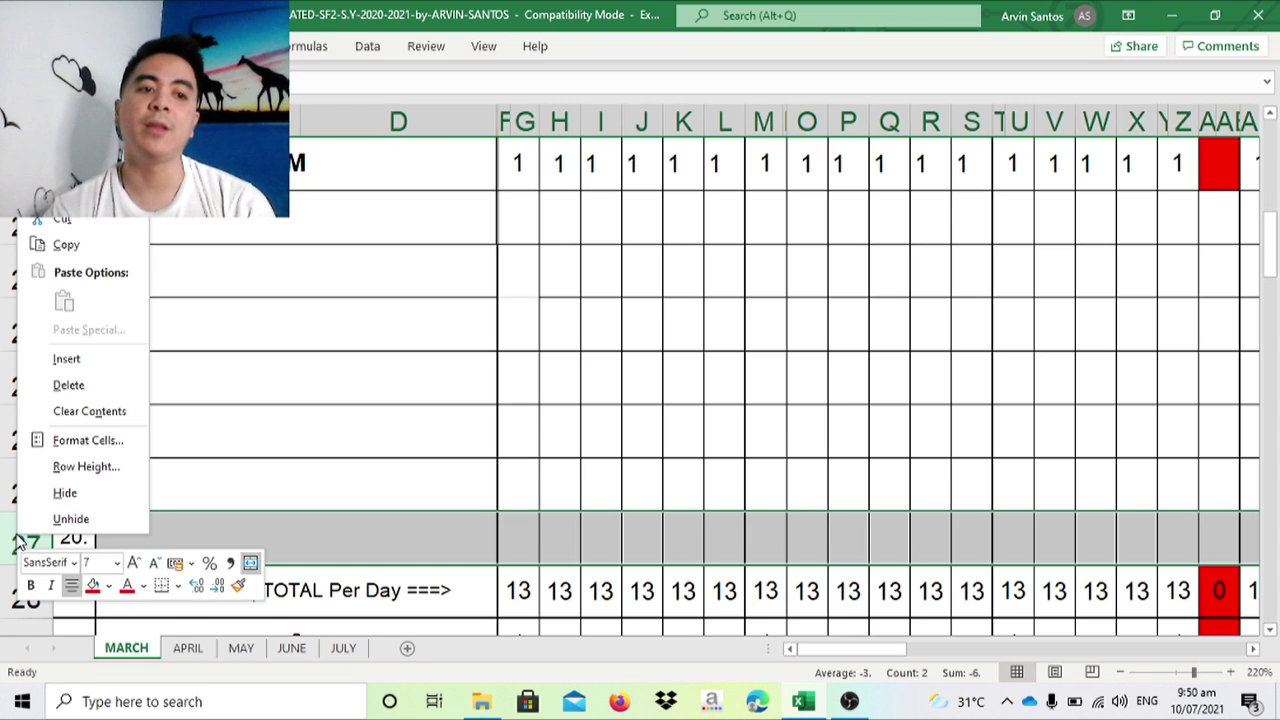
{"action": "left_click", "coordinate": [103, 360]}
{"action": "left_click", "coordinate": [262, 522]}
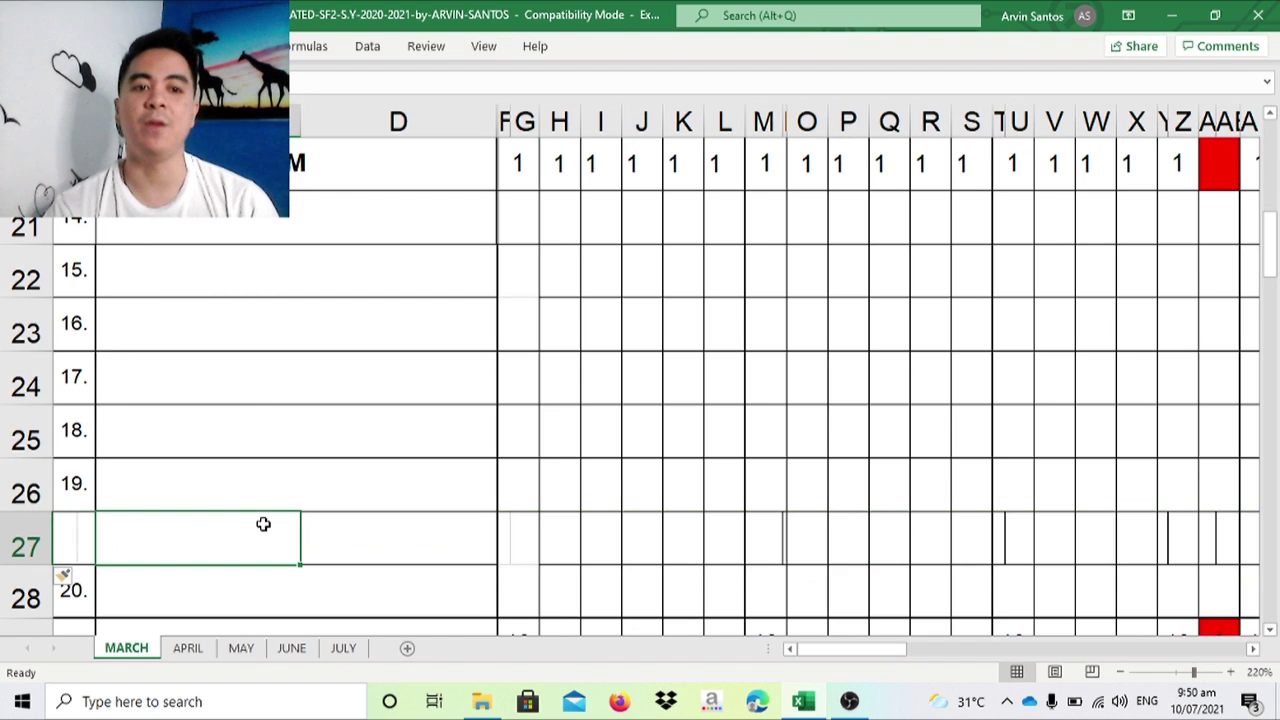
{"action": "left_click_drag", "start_coordinate": [222, 532], "coordinate": [323, 537]}
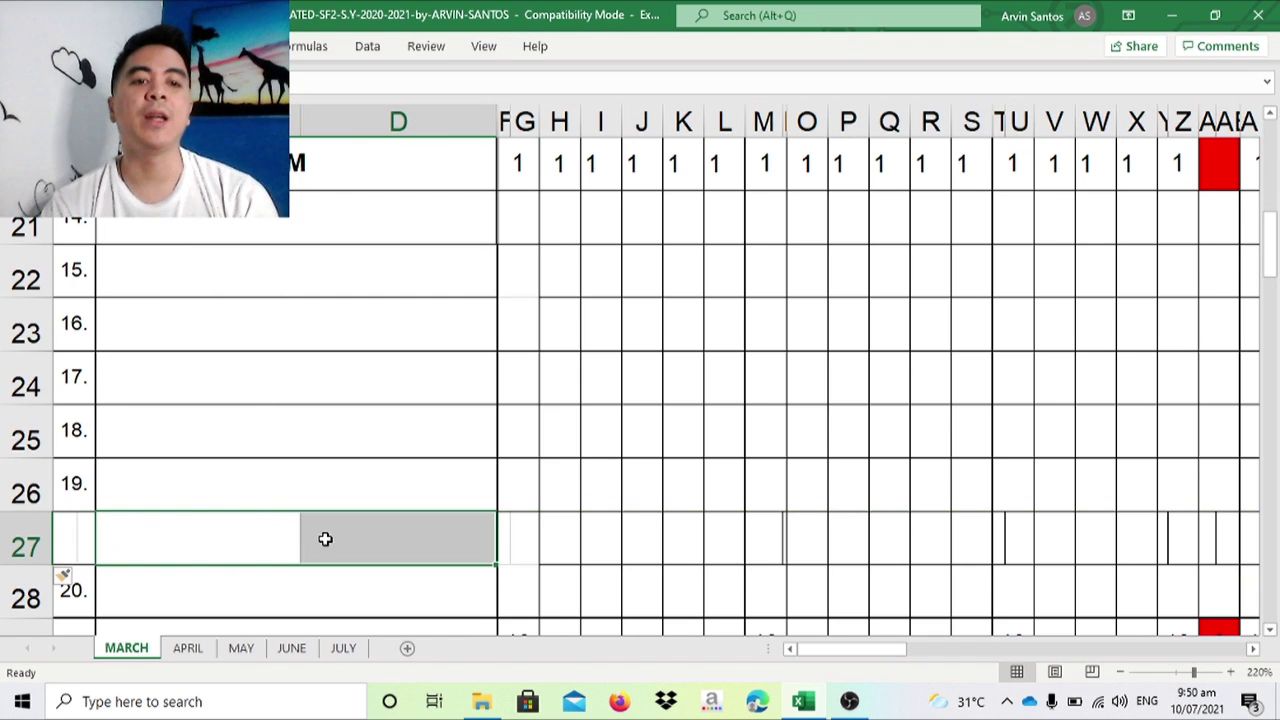
Examine learner M's row from March 1 across to the Absent and Present totals
{"action": "left_click", "coordinate": [521, 163]}
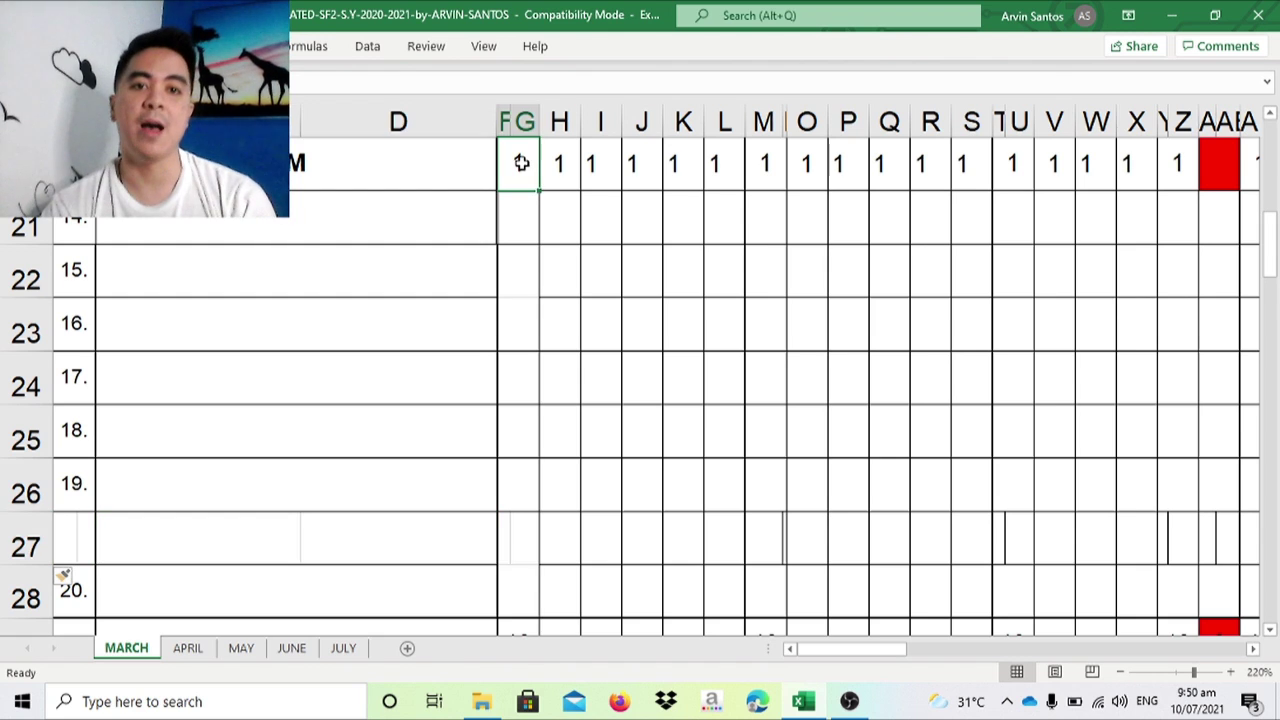
{"action": "left_click", "coordinate": [517, 589]}
{"action": "left_click", "coordinate": [507, 166]}
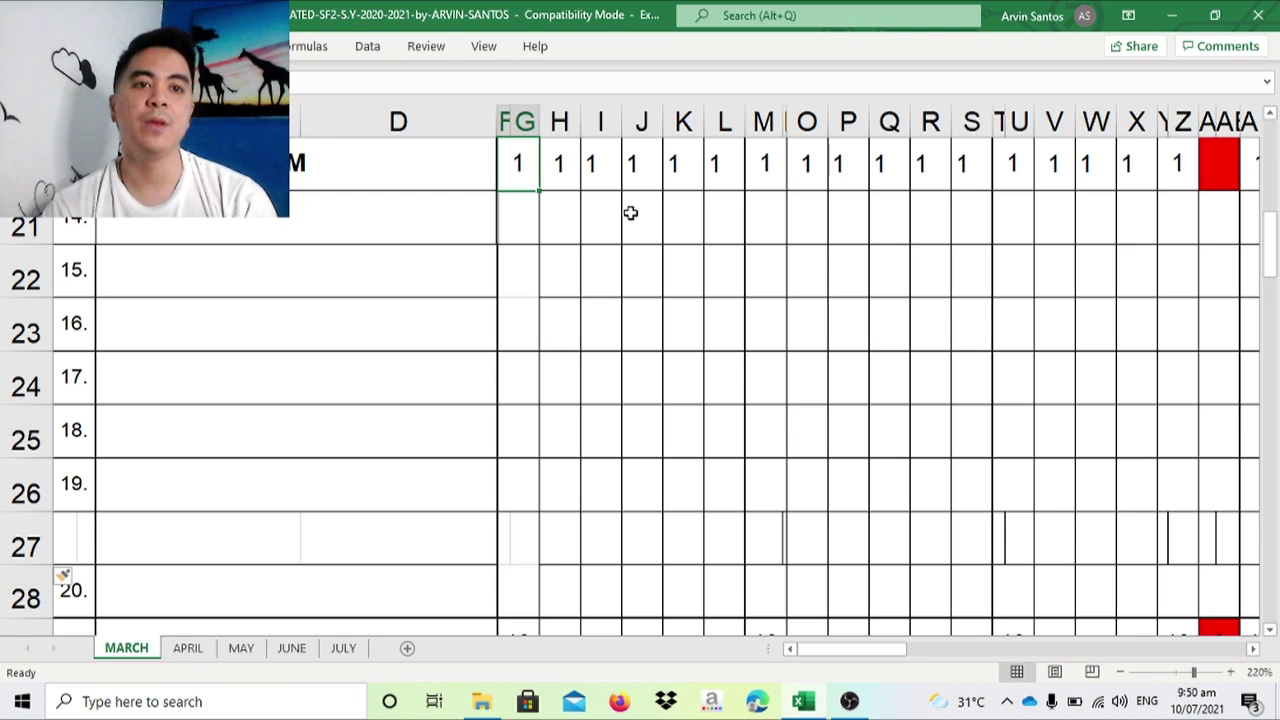
{"action": "key", "text": "Right"}
{"action": "key", "text": "Right"}
{"action": "key", "text": "Right"}
{"action": "key", "text": "Right"}
{"action": "key", "text": "Right"}
{"action": "key", "text": "Right"}
{"action": "key", "text": "Right"}
{"action": "key", "text": "Right"}
{"action": "key", "text": "Right"}
{"action": "key", "text": "Right"}
{"action": "key", "text": "Right"}
{"action": "key", "text": "Right"}
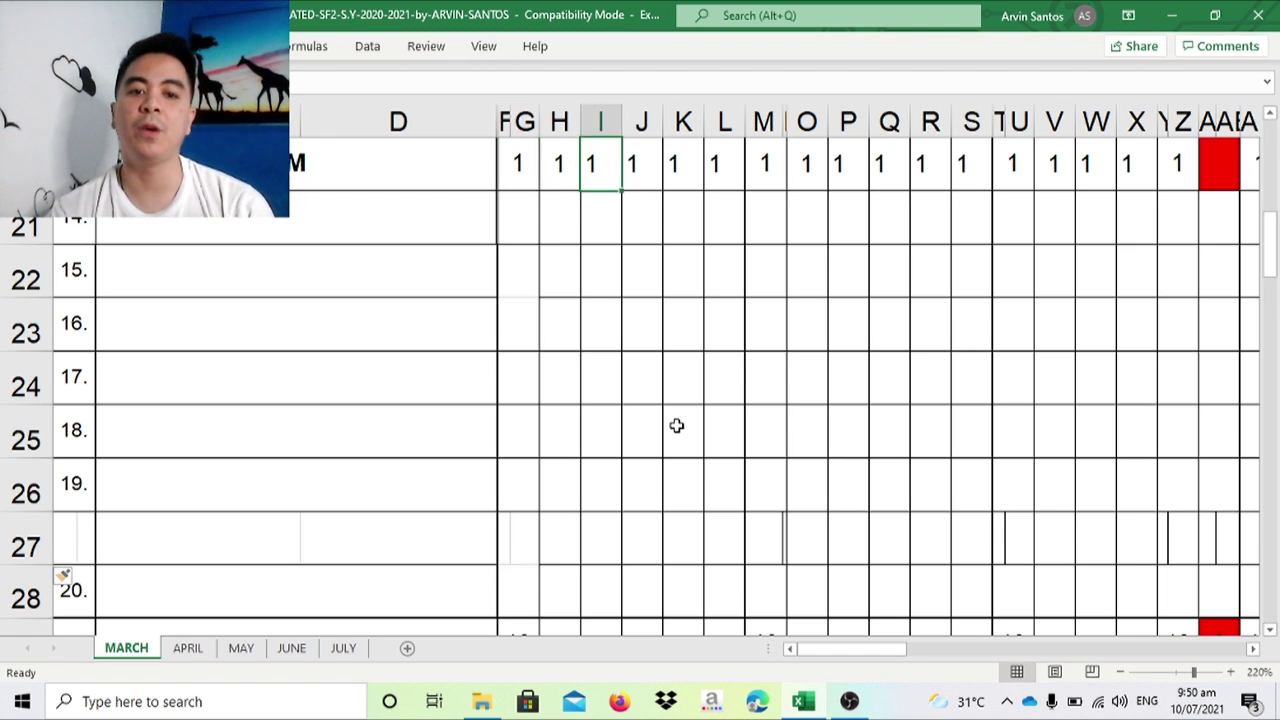
{"action": "key", "text": "Right"}
{"action": "key", "text": "Right"}
{"action": "key", "text": "Right"}
{"action": "key", "text": "Right"}
{"action": "key", "text": "Right"}
{"action": "key", "text": "Right"}
{"action": "key", "text": "Right"}
{"action": "key", "text": "Right"}
{"action": "key", "text": "Right"}
{"action": "key", "text": "Right"}
{"action": "key", "text": "Right"}
{"action": "key", "text": "Right"}
{"action": "key", "text": "Right"}
{"action": "key", "text": "Right"}
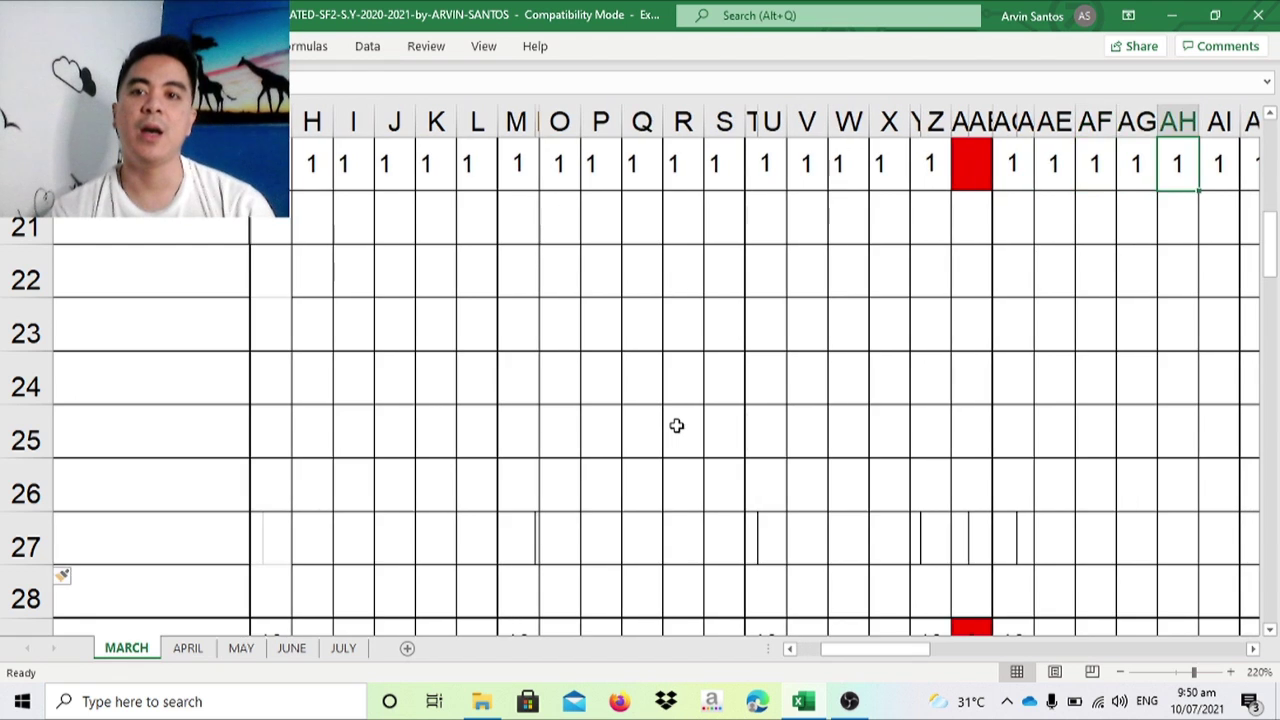
{"action": "key", "text": "Right"}
{"action": "key", "text": "Right"}
{"action": "key", "text": "Right"}
{"action": "key", "text": "Right"}
{"action": "key", "text": "Right"}
{"action": "key", "text": "Right"}
{"action": "key", "text": "Right"}
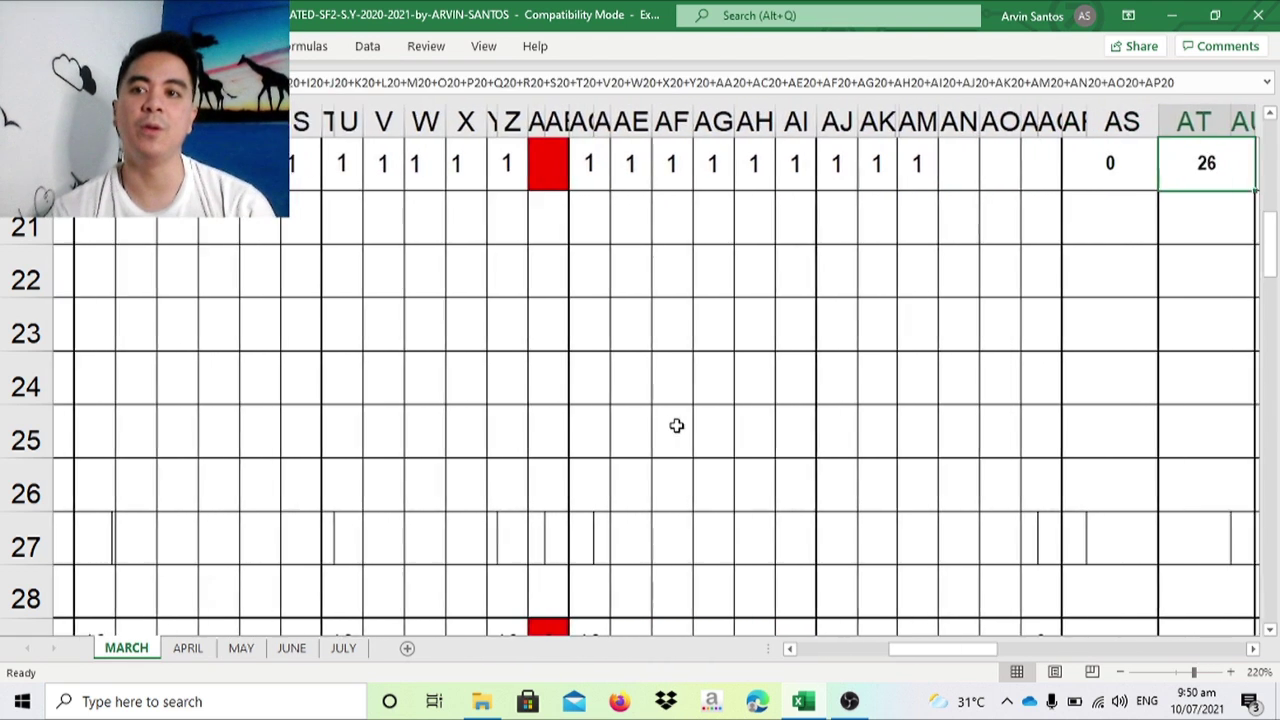
Try to fill learner M's Absent formula down through row 28
{"action": "left_click", "coordinate": [748, 170]}
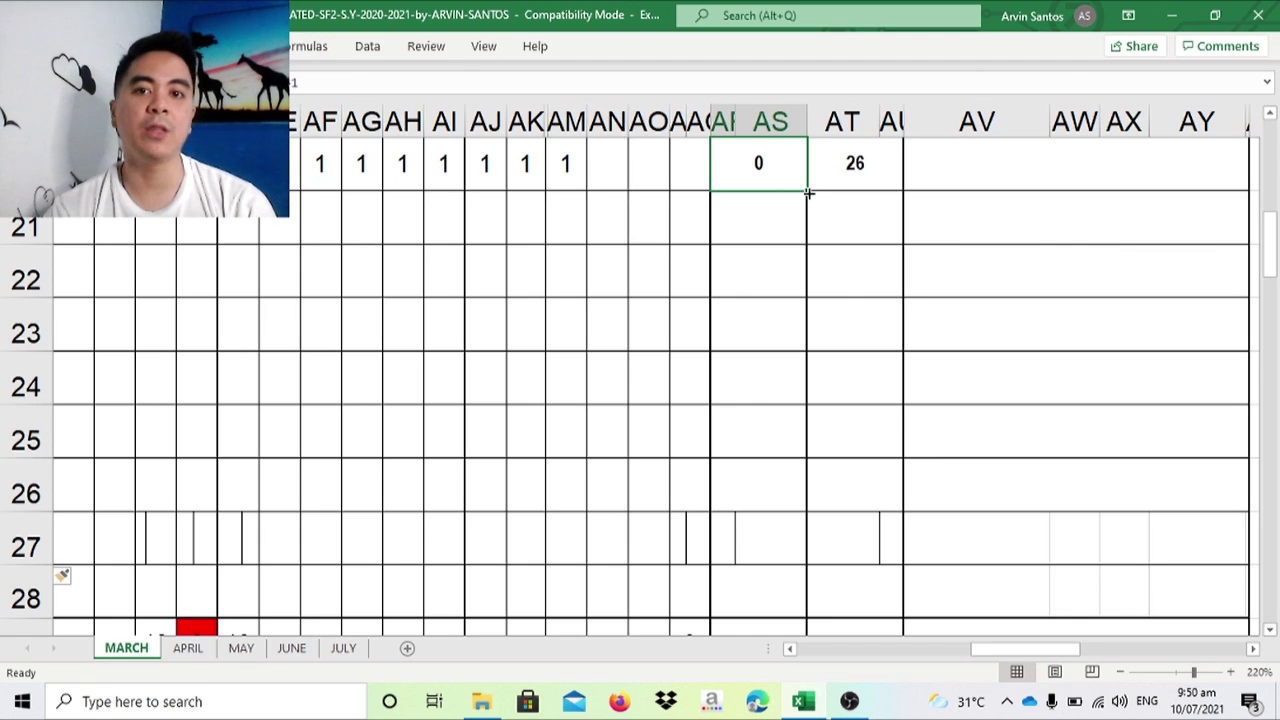
{"action": "left_click_drag", "start_coordinate": [808, 193], "coordinate": [796, 626]}
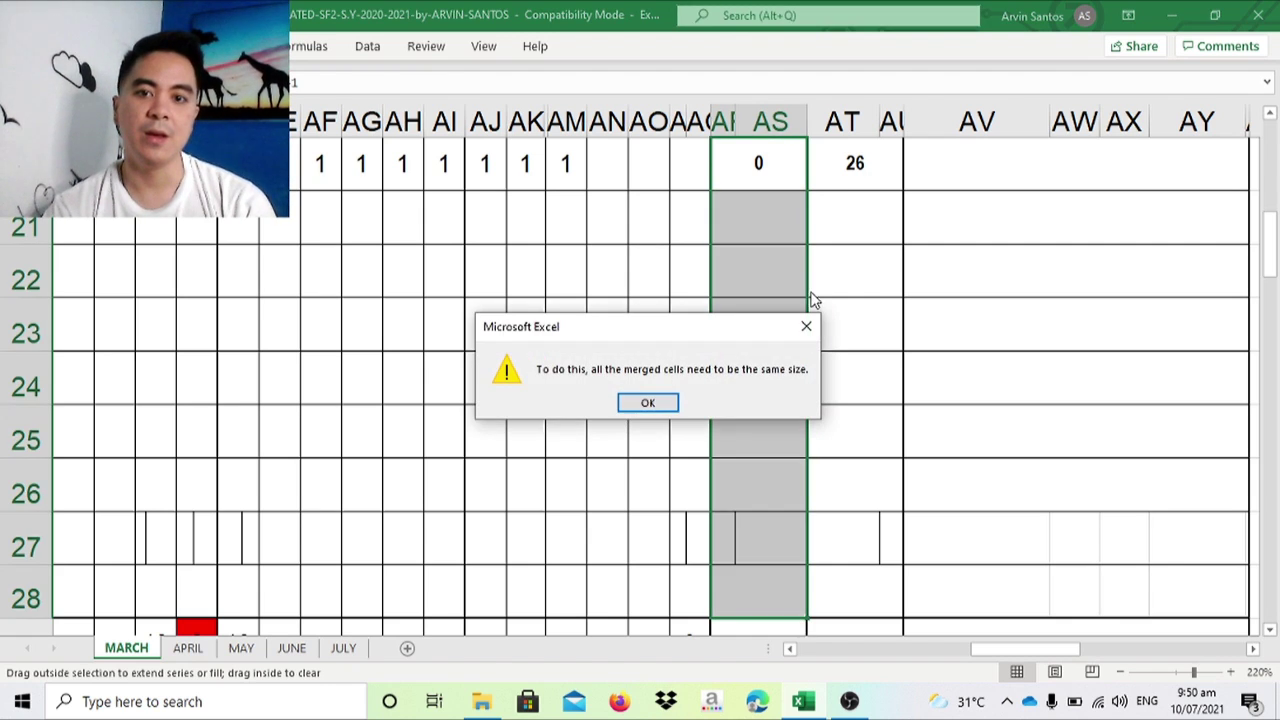
{"action": "left_click", "coordinate": [806, 327]}
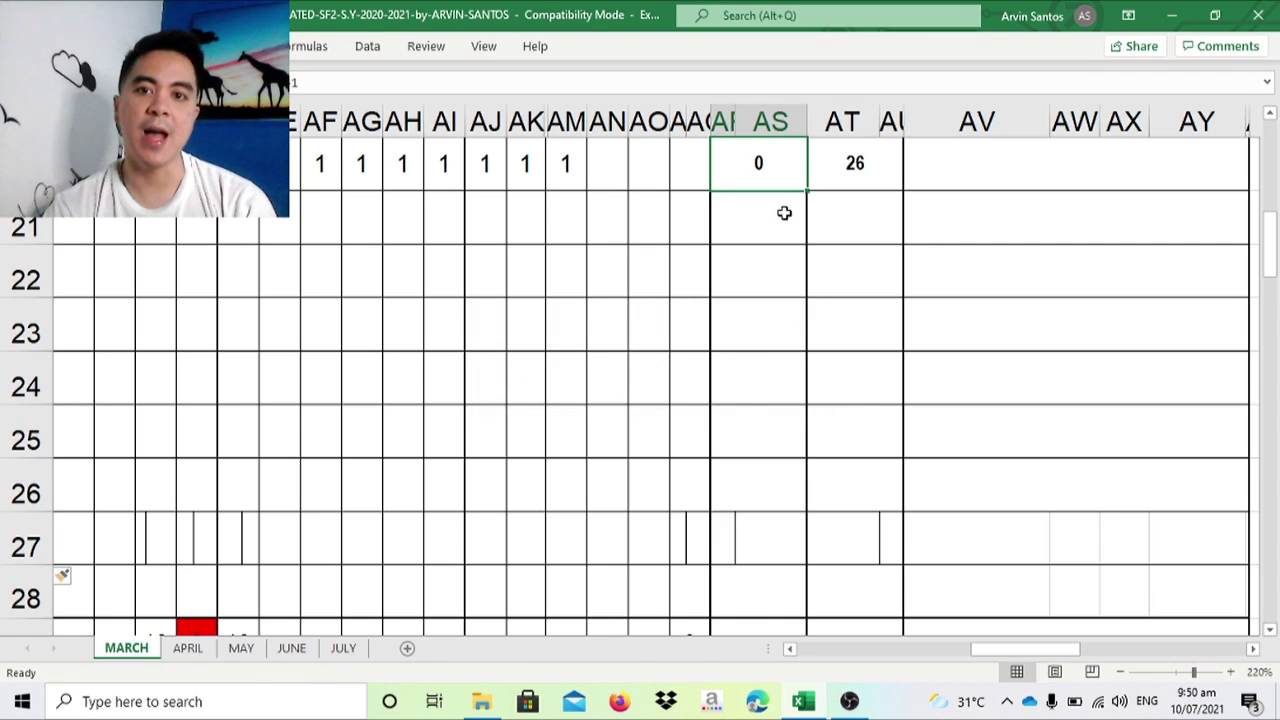
Merge and center the two split Absent cells in row 27 of the inserted row
{"action": "left_click", "coordinate": [727, 535]}
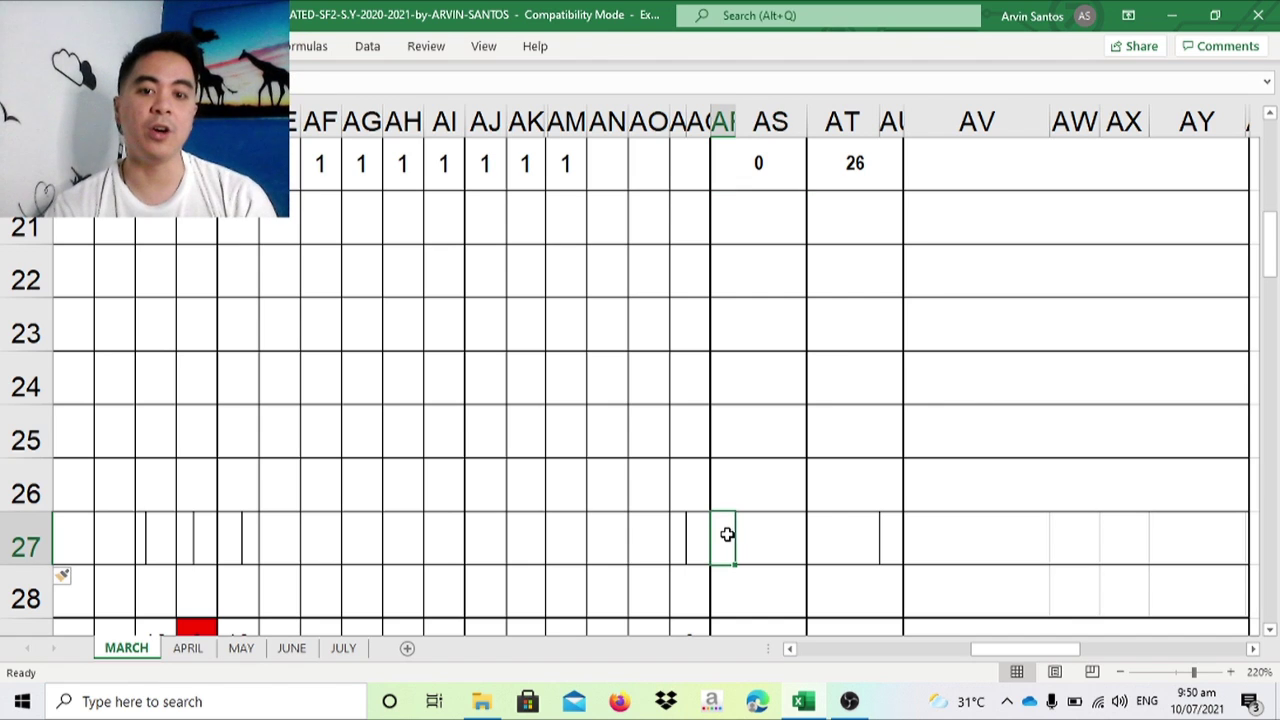
{"action": "left_click", "coordinate": [766, 540]}
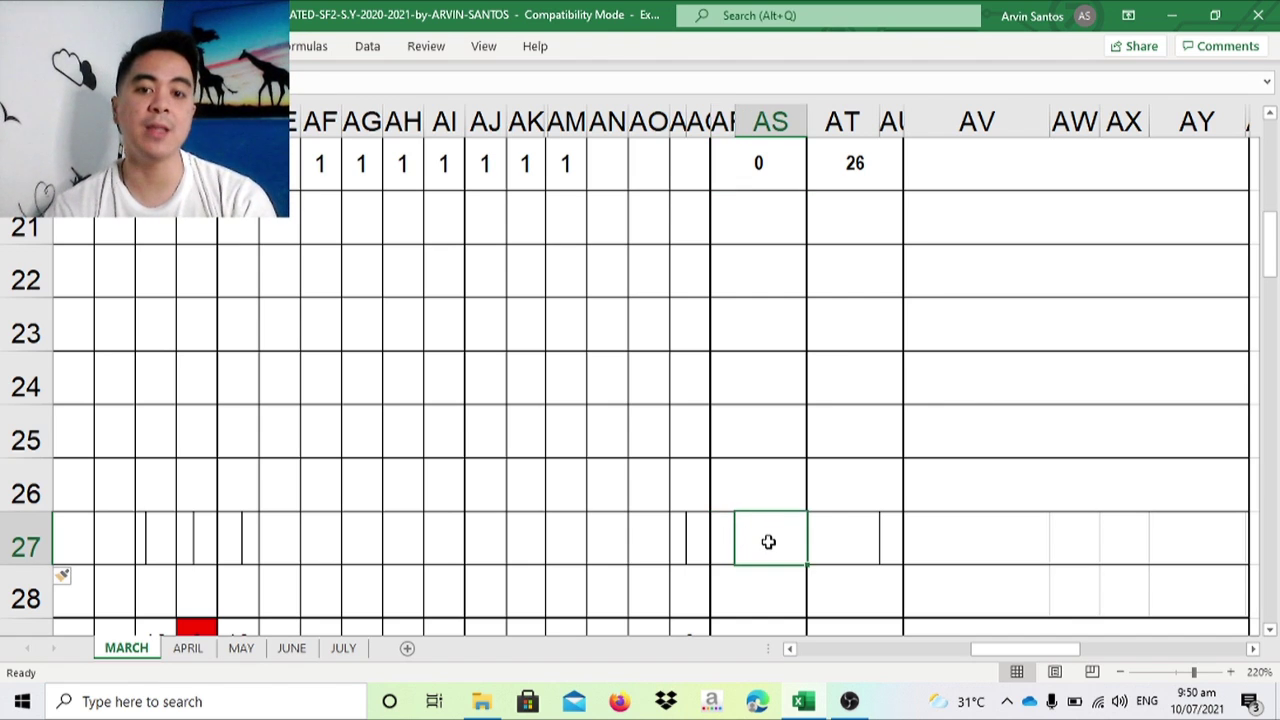
{"action": "left_click_drag", "start_coordinate": [724, 538], "coordinate": [765, 543]}
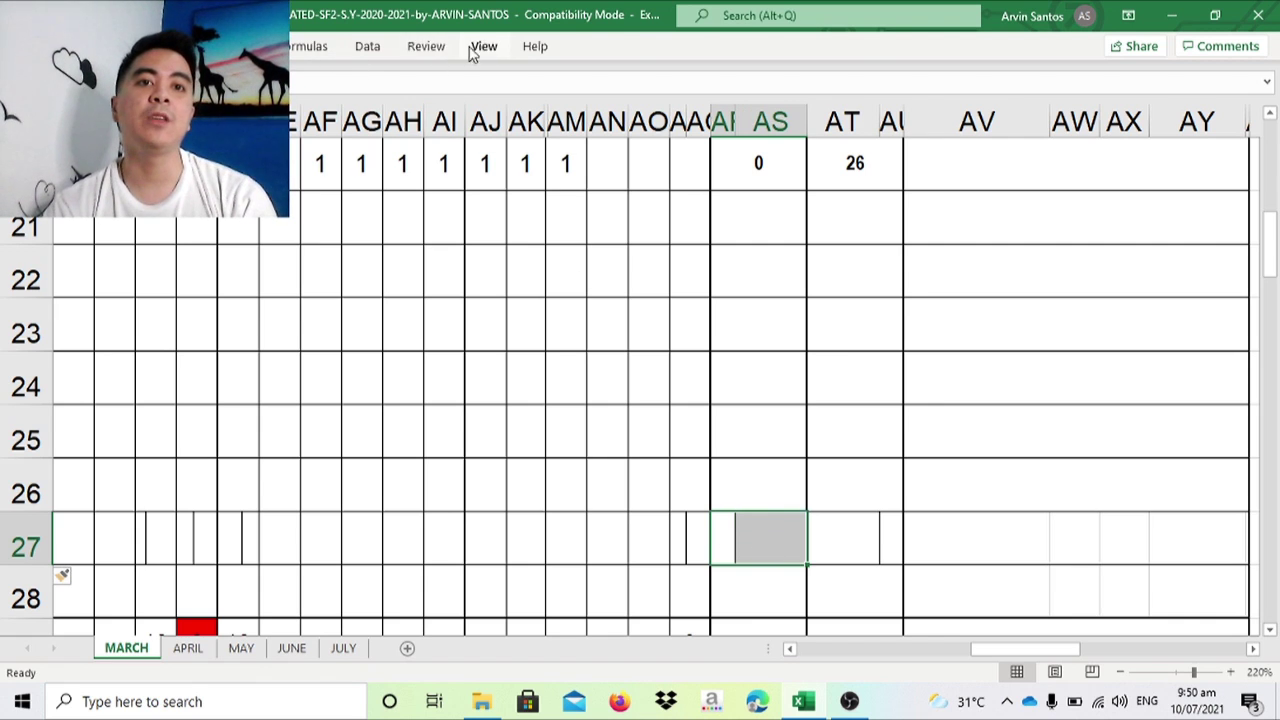
{"action": "right_click", "coordinate": [766, 522]}
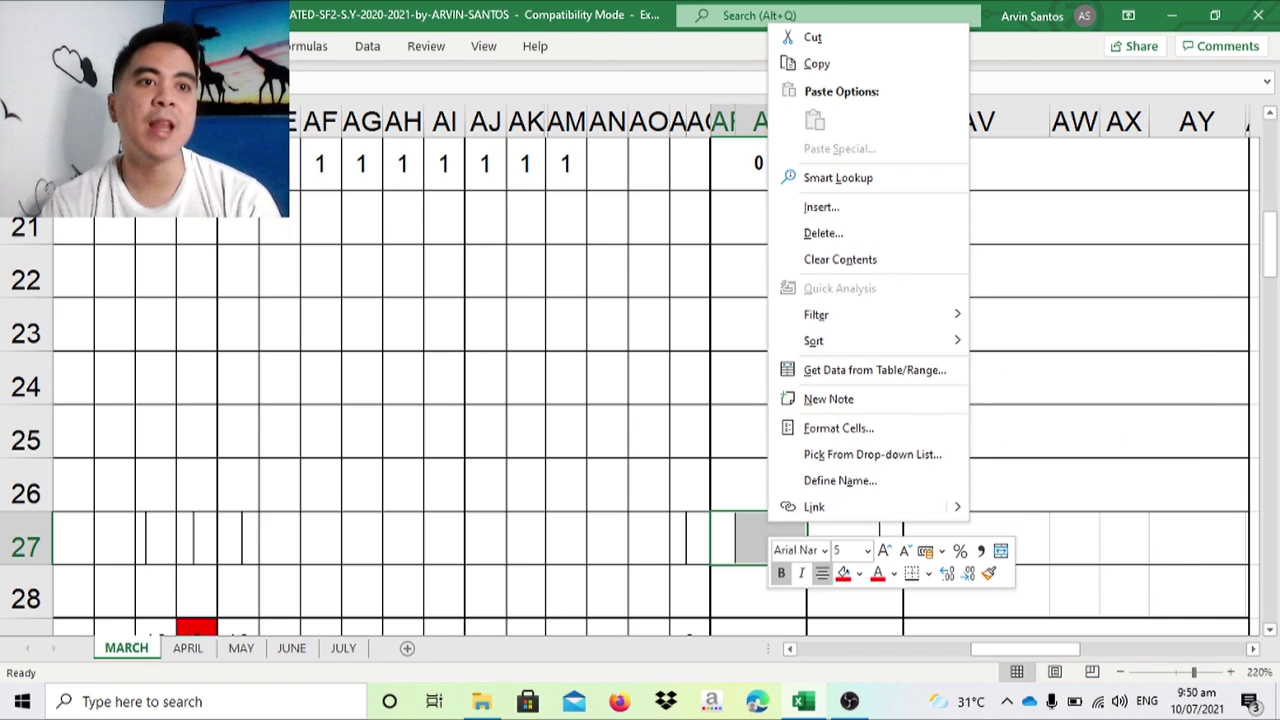
{"action": "left_click", "coordinate": [100, 46]}
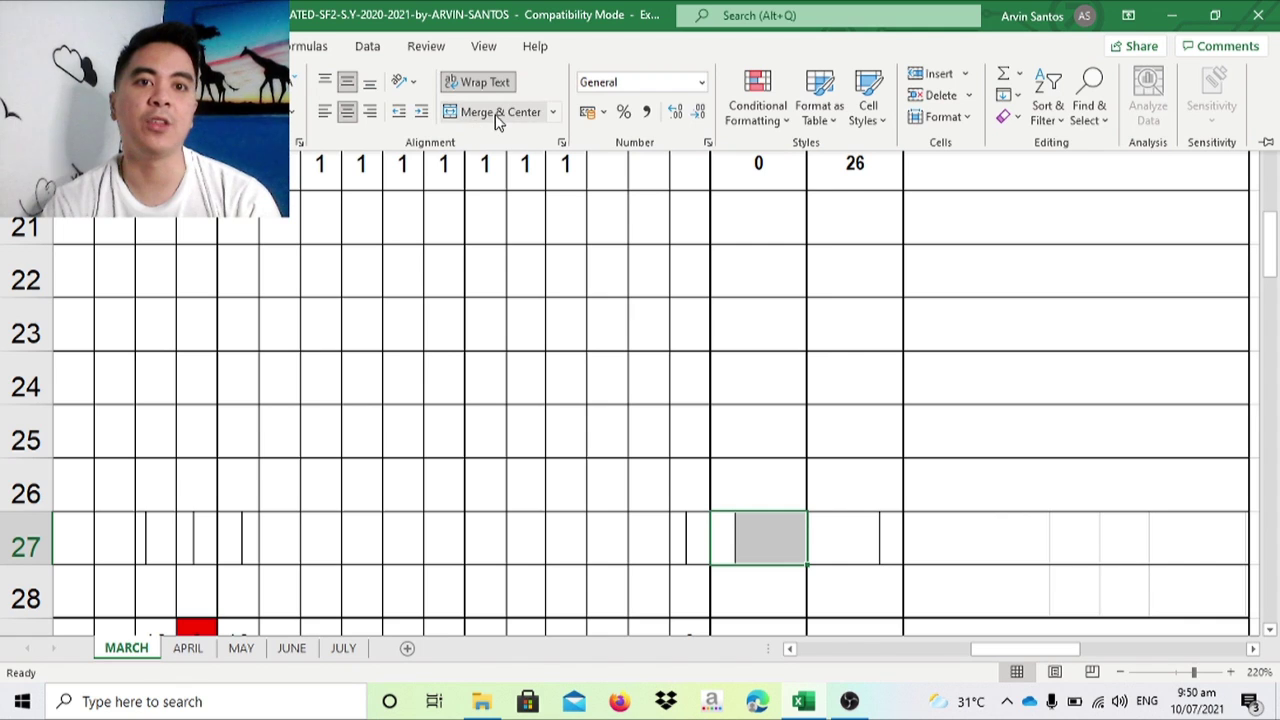
{"action": "left_click", "coordinate": [497, 114]}
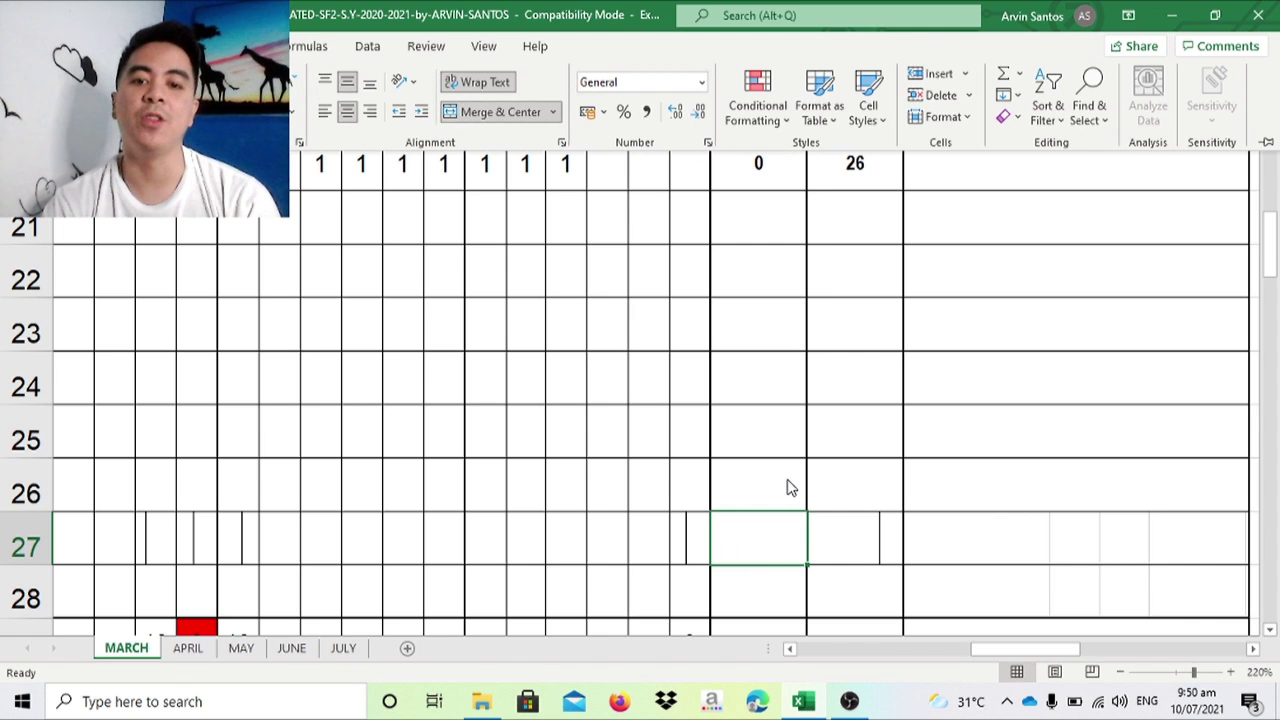
{"action": "left_click", "coordinate": [760, 555]}
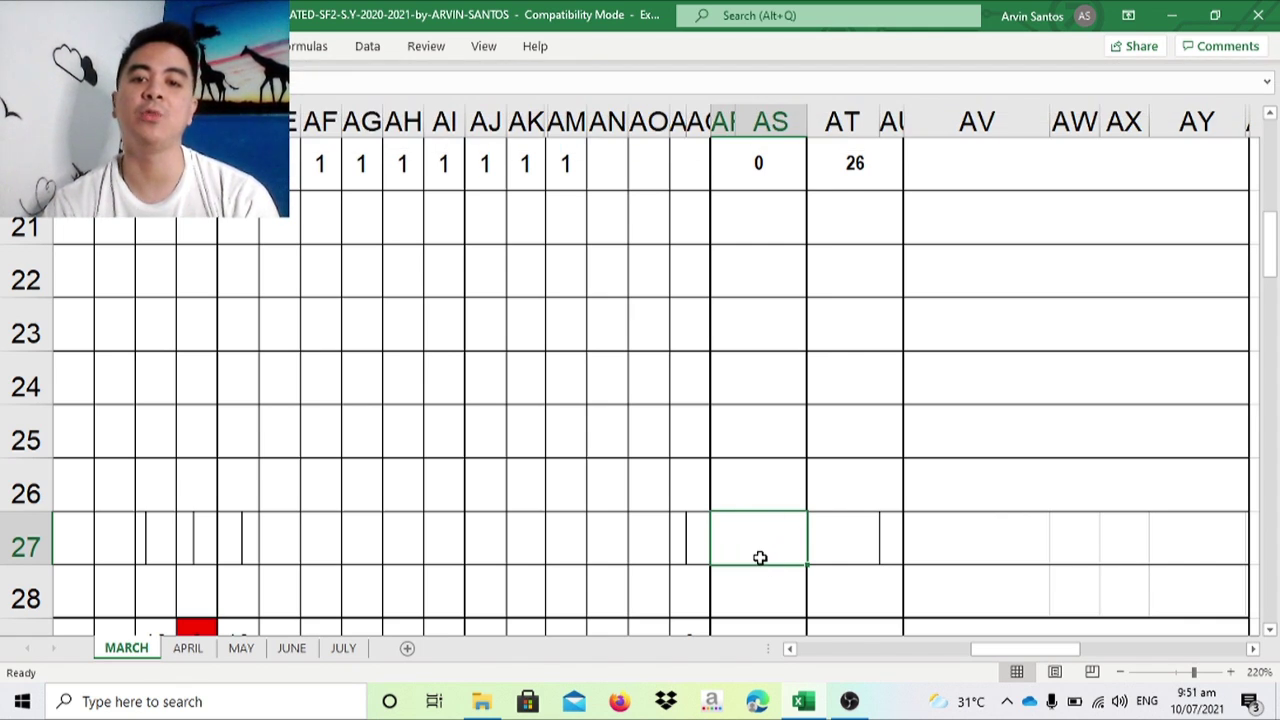
Fill learner M's Absent formula from row 20 down through row 28 and check the filled cells
{"action": "left_click", "coordinate": [776, 164]}
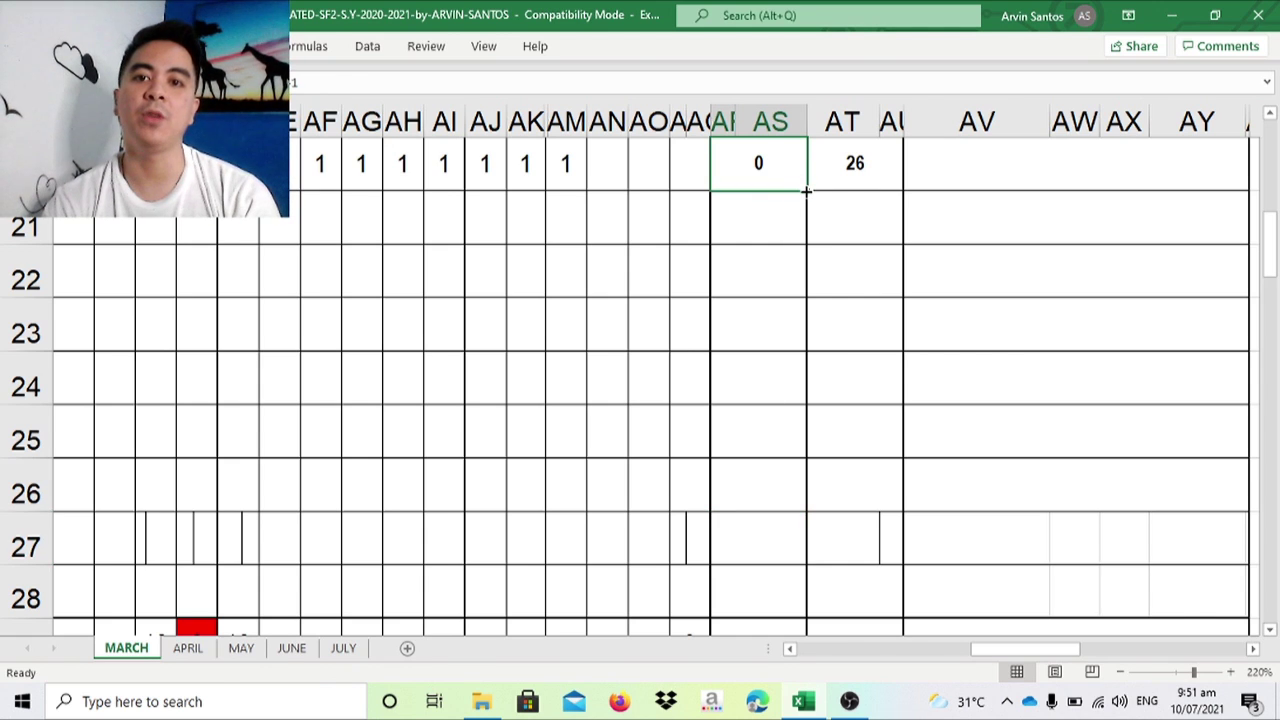
{"action": "left_click_drag", "start_coordinate": [806, 190], "coordinate": [772, 614]}
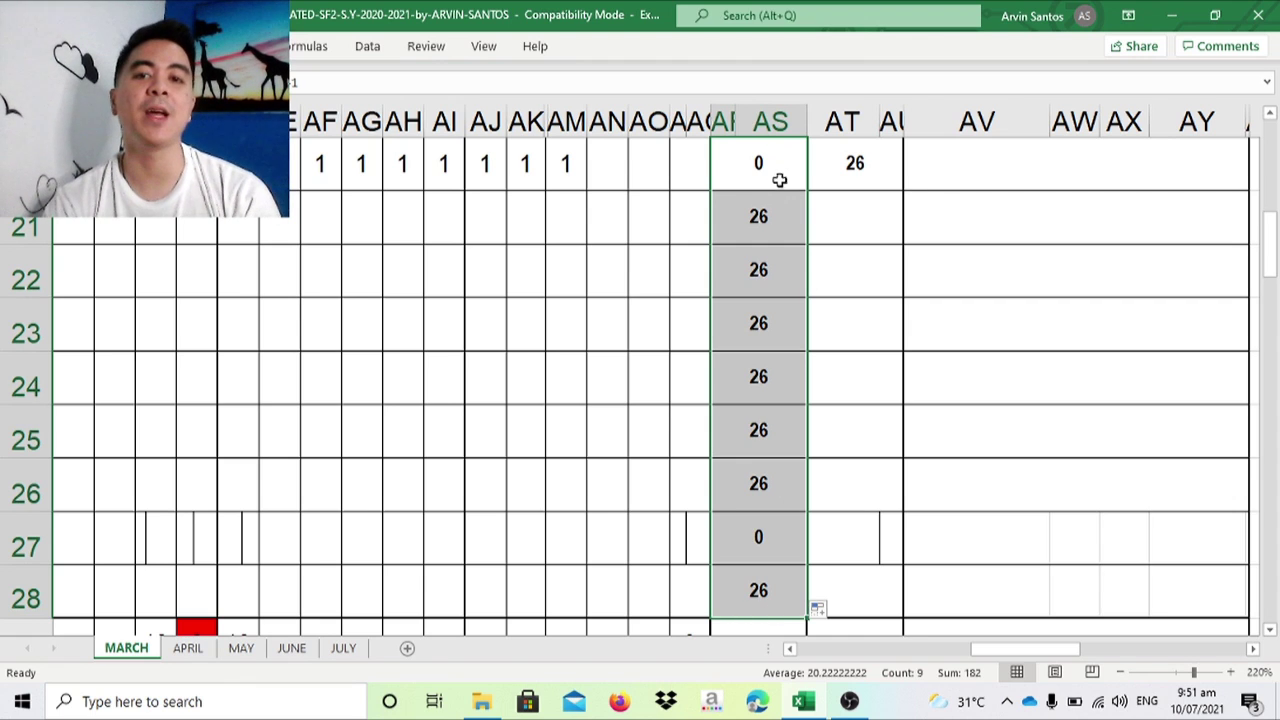
{"action": "left_click", "coordinate": [757, 545]}
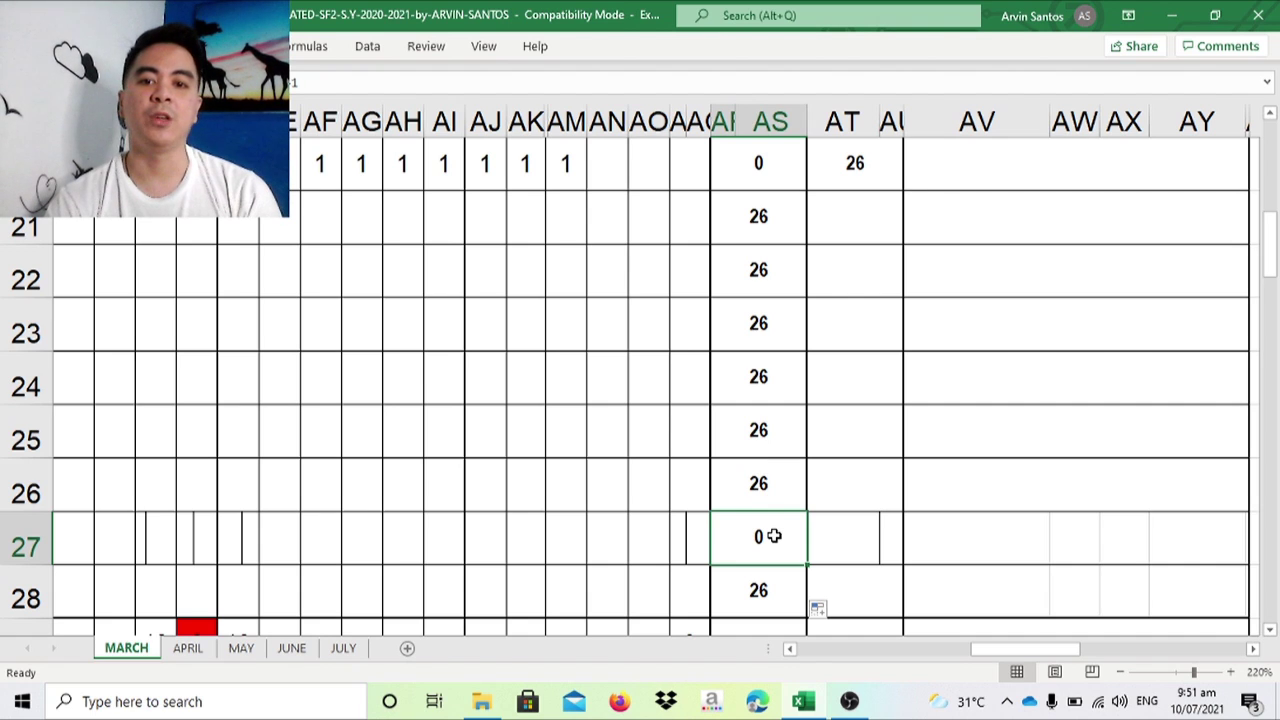
{"action": "left_click", "coordinate": [778, 236]}
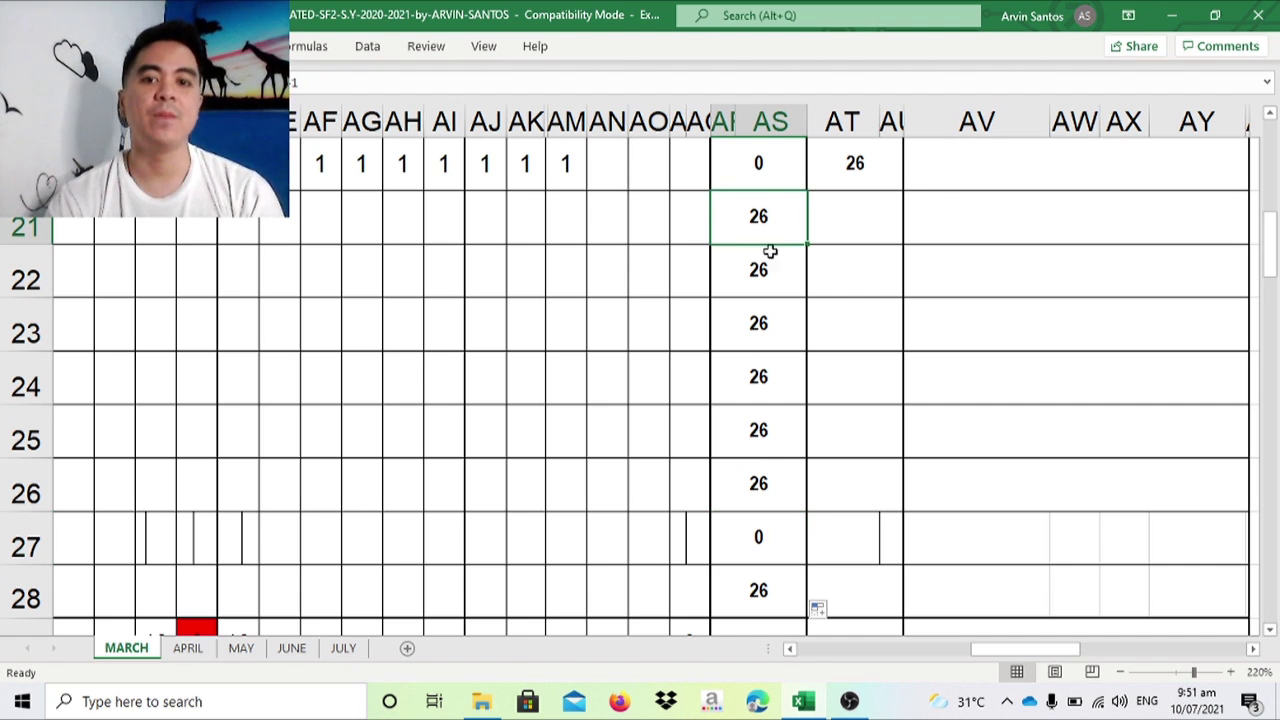
Test an attendance mark of 1 in cell AN27 and clear it again
{"action": "left_click", "coordinate": [616, 540]}
{"action": "type", "text": "1"}
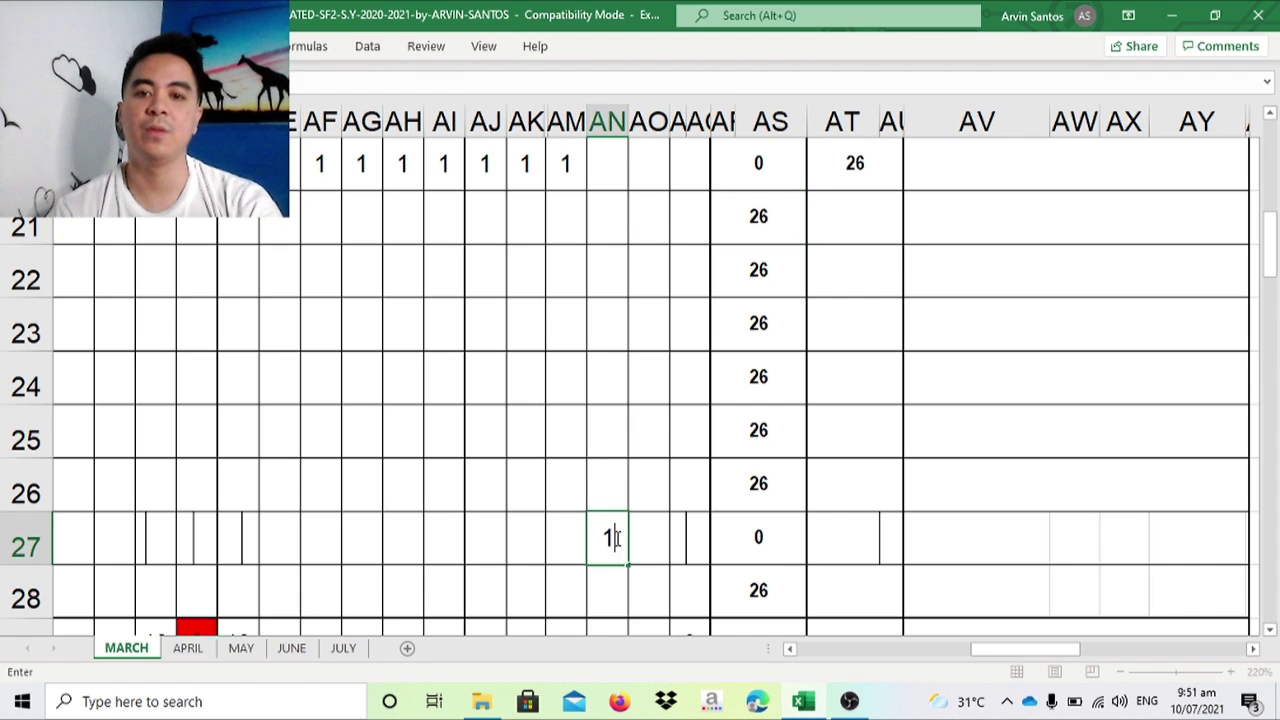
{"action": "key", "text": "Return"}
{"action": "left_click", "coordinate": [613, 538]}
{"action": "key", "text": "BackSpace"}
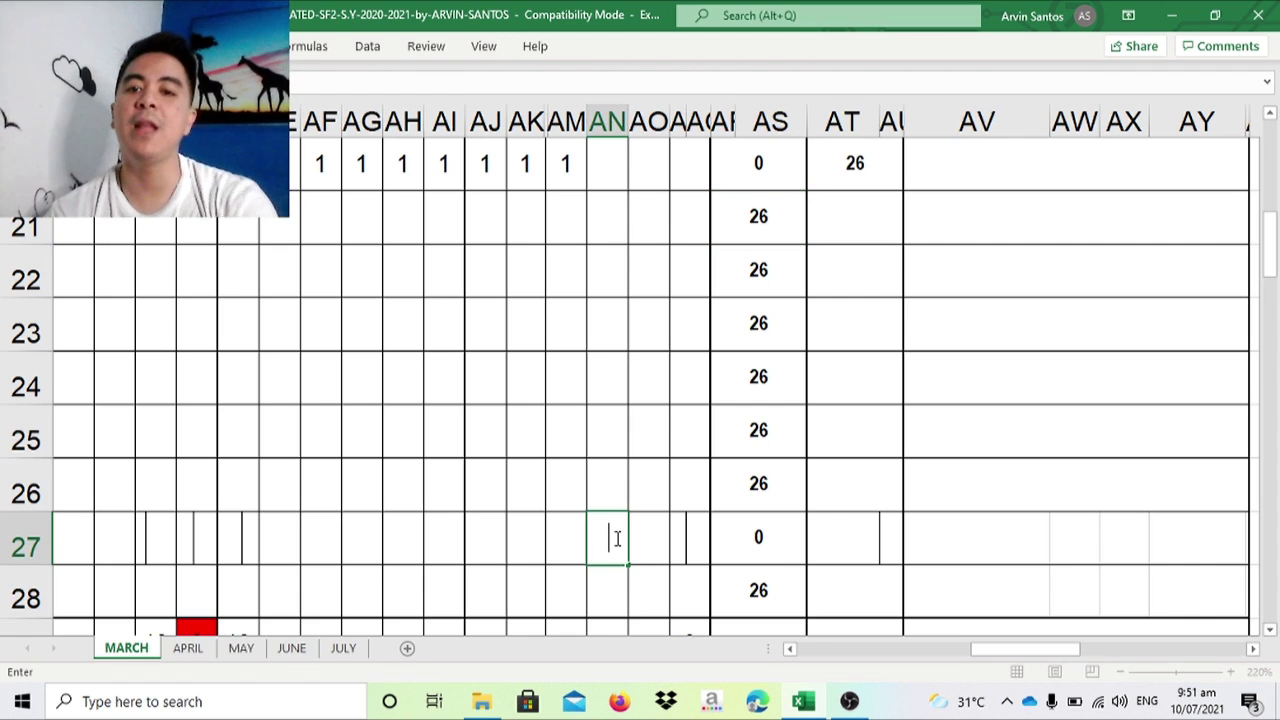
Merge and center the split Present cells AT27:AU27 in the inserted row
{"action": "left_click_drag", "start_coordinate": [834, 537], "coordinate": [882, 546]}
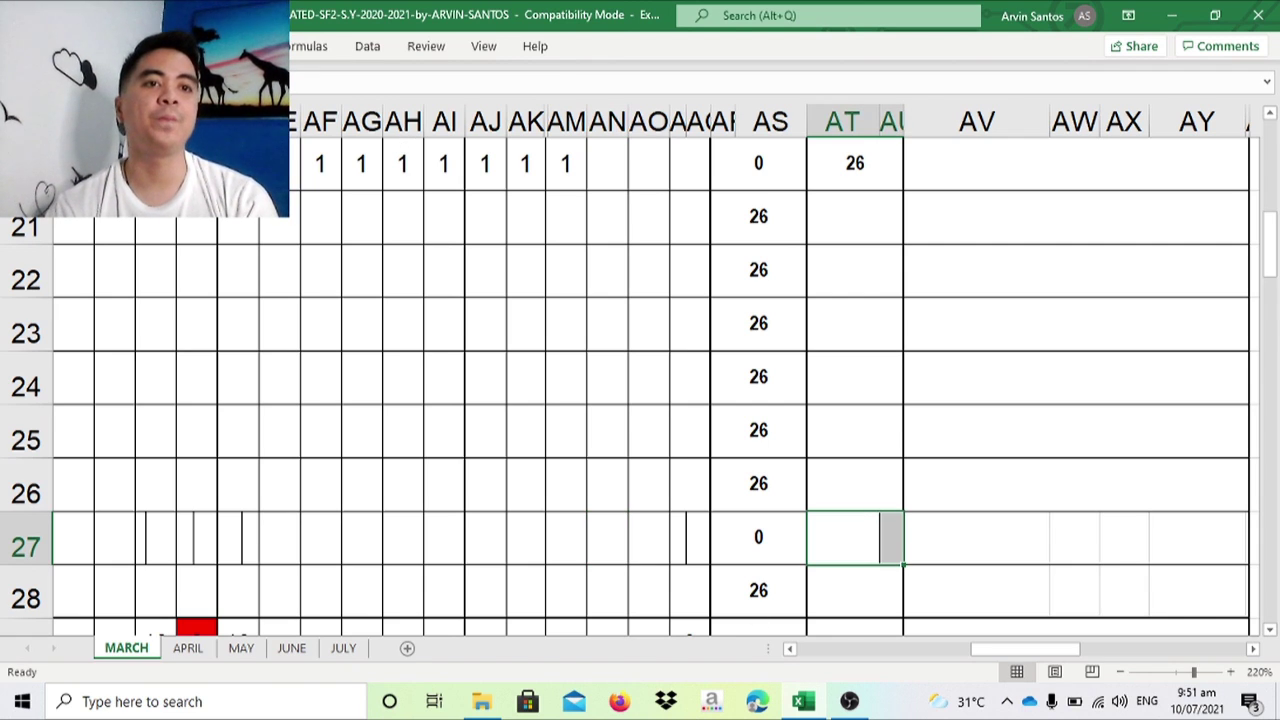
{"action": "left_click", "coordinate": [245, 46]}
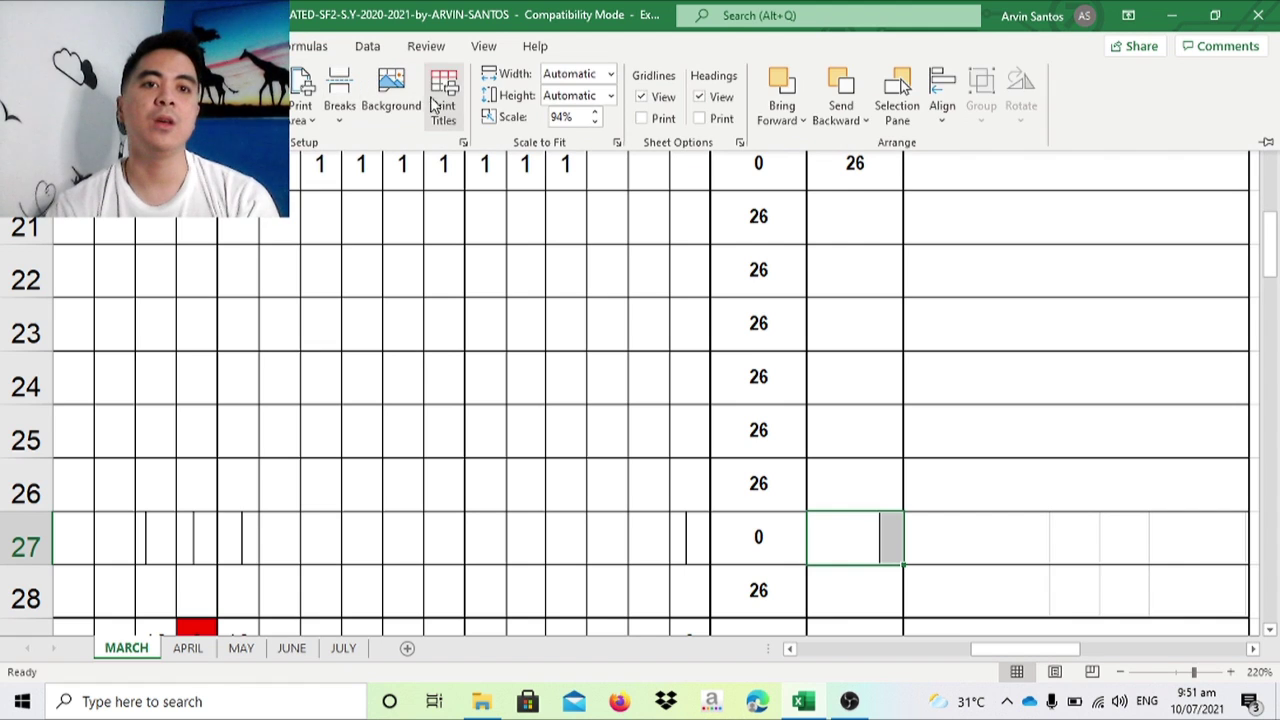
{"action": "left_click", "coordinate": [309, 48]}
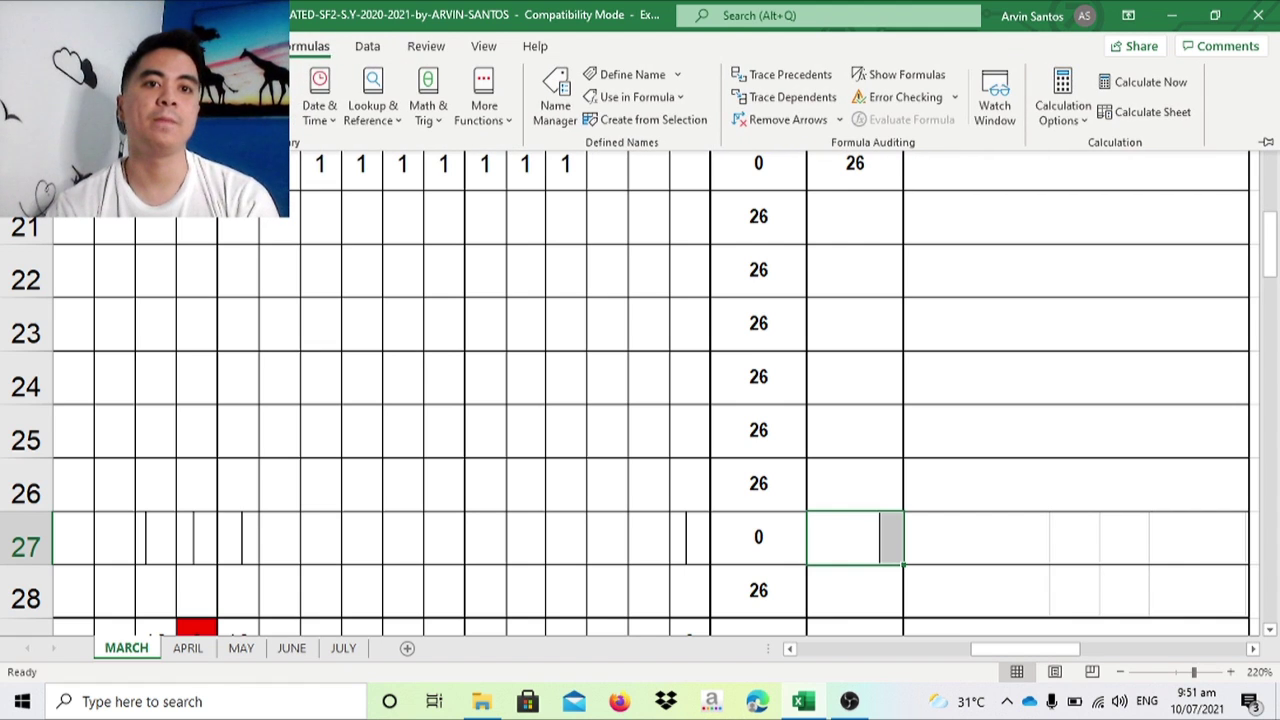
{"action": "left_click", "coordinate": [140, 46]}
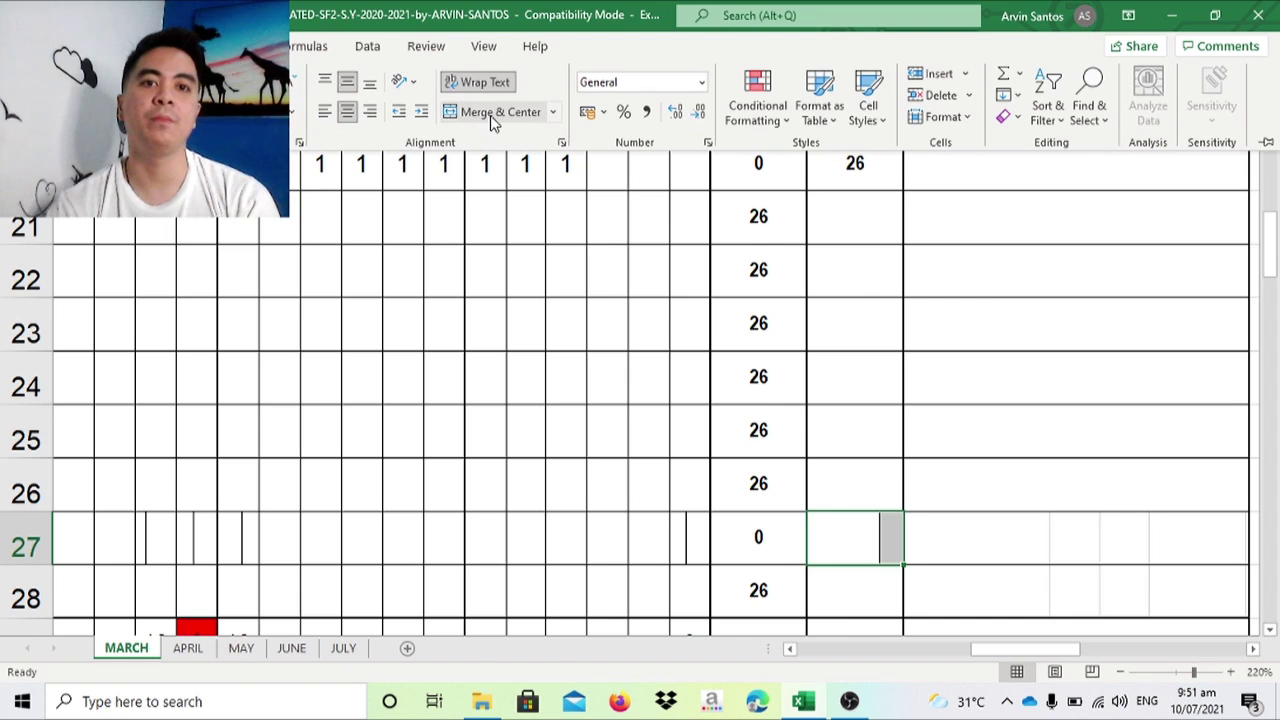
{"action": "left_click", "coordinate": [490, 114]}
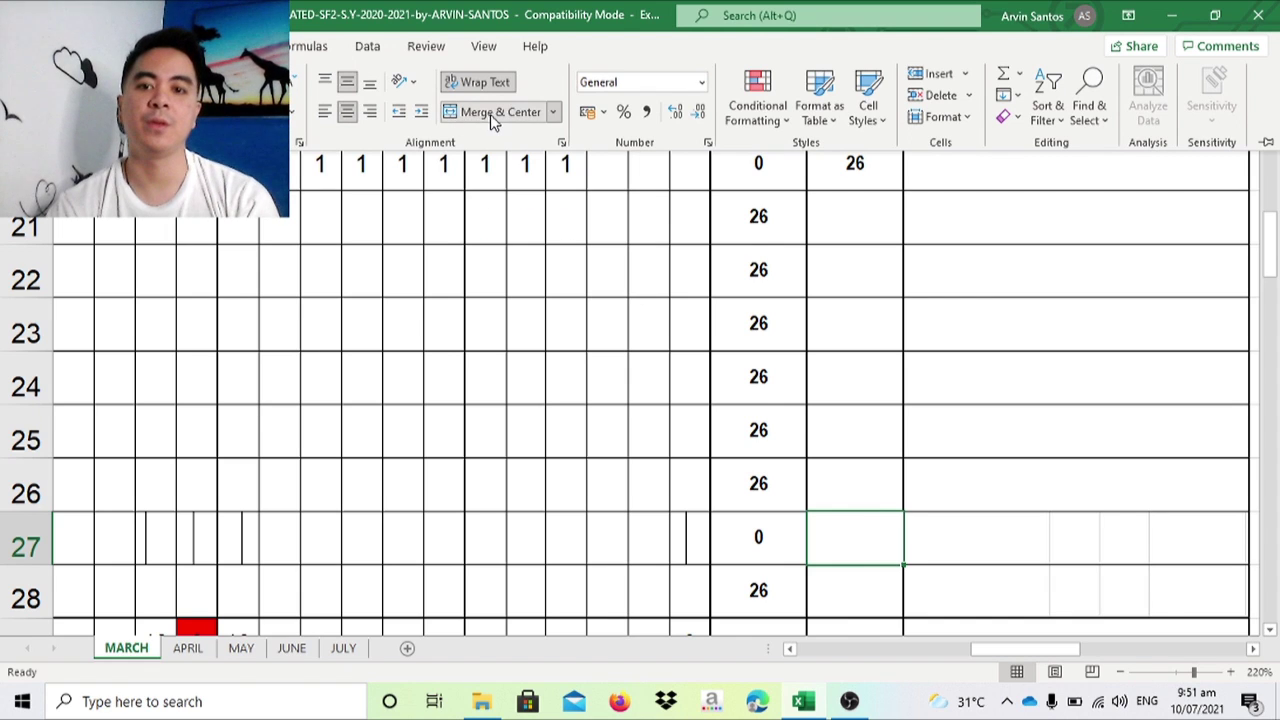
Fill learner M's Present formula from row 20 down through row 28 and check the formula in row 21
{"action": "left_click", "coordinate": [881, 180]}
{"action": "left_click_drag", "start_coordinate": [901, 188], "coordinate": [857, 600]}
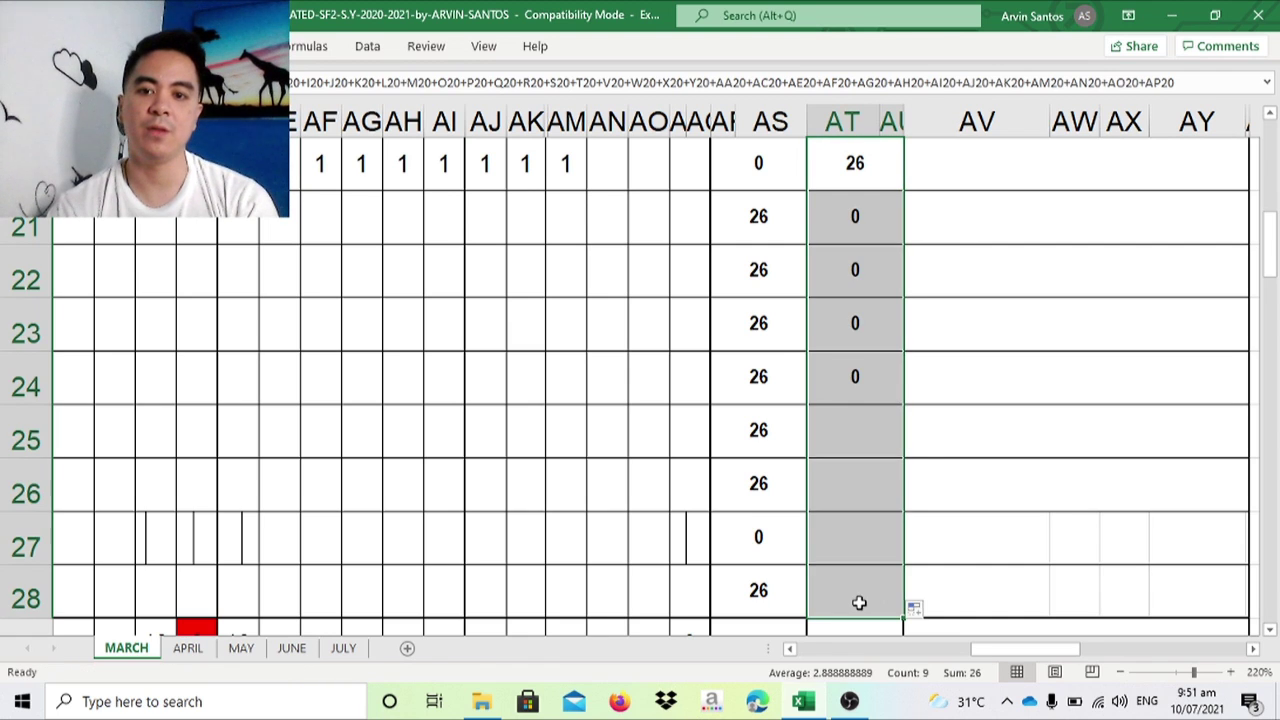
{"action": "left_click", "coordinate": [858, 228]}
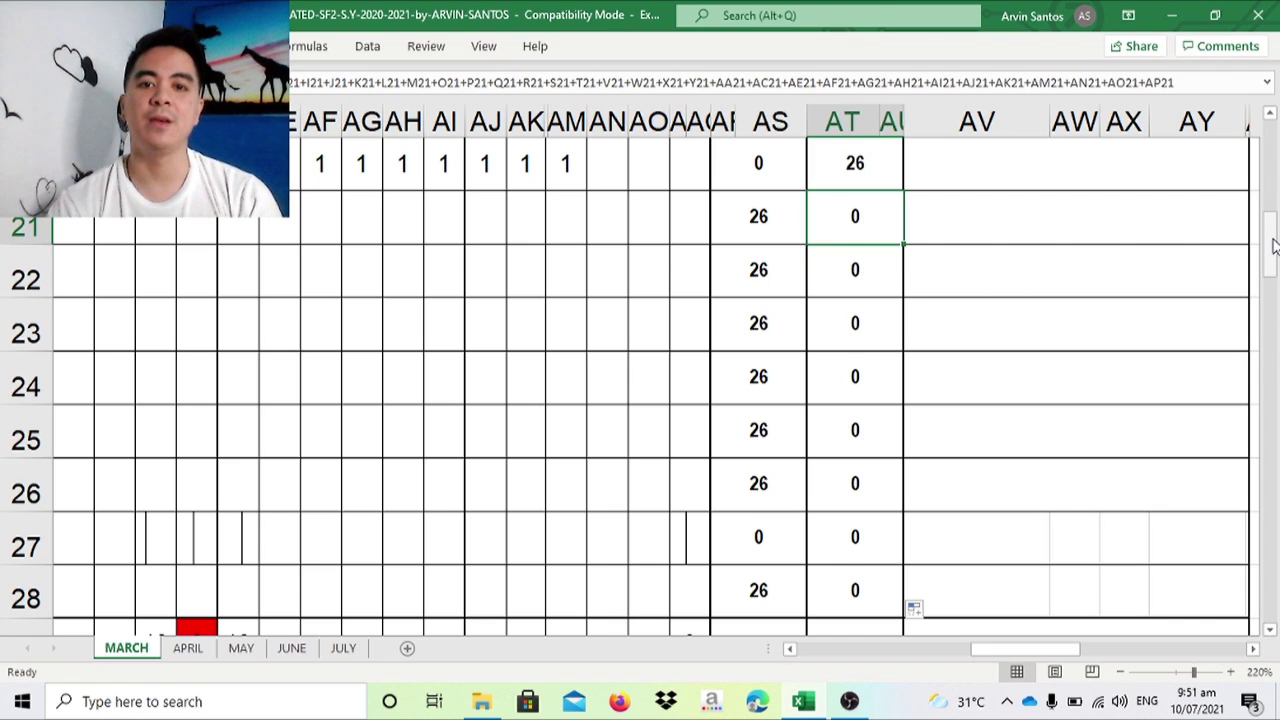
Review the male learner rows 21 to 28, including the inserted row 27, across the day cells and the Absent and Present columns
{"action": "left_click", "coordinate": [678, 534]}
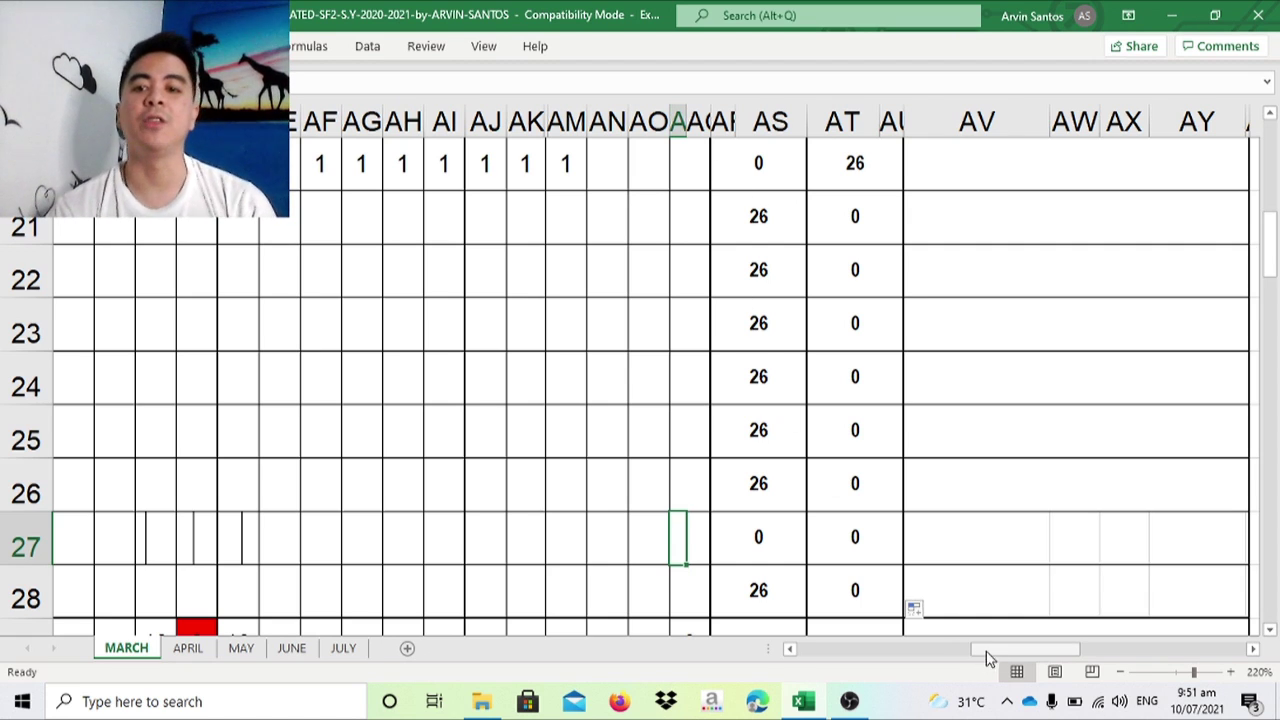
{"action": "left_click_drag", "start_coordinate": [1005, 649], "coordinate": [817, 660]}
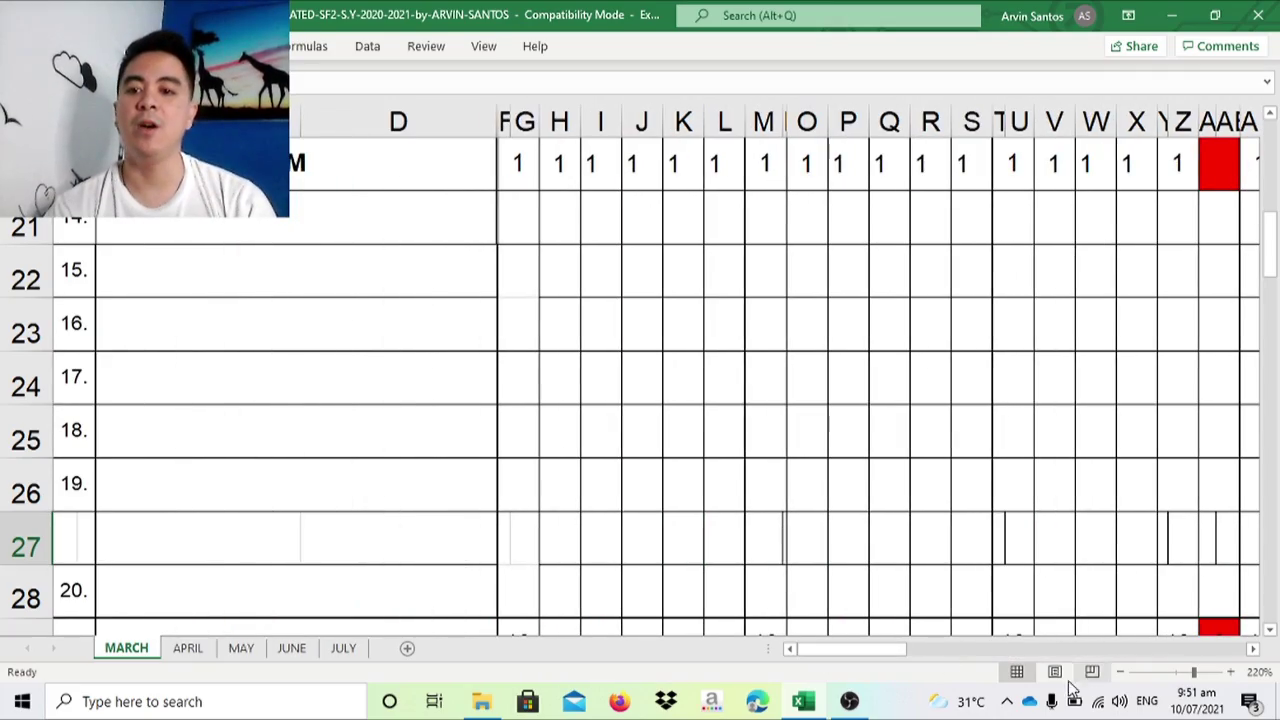
{"action": "left_click", "coordinate": [1120, 672]}
{"action": "left_click", "coordinate": [1120, 672]}
{"action": "left_click", "coordinate": [1120, 672]}
{"action": "left_click", "coordinate": [1120, 672]}
{"action": "left_click", "coordinate": [1120, 672]}
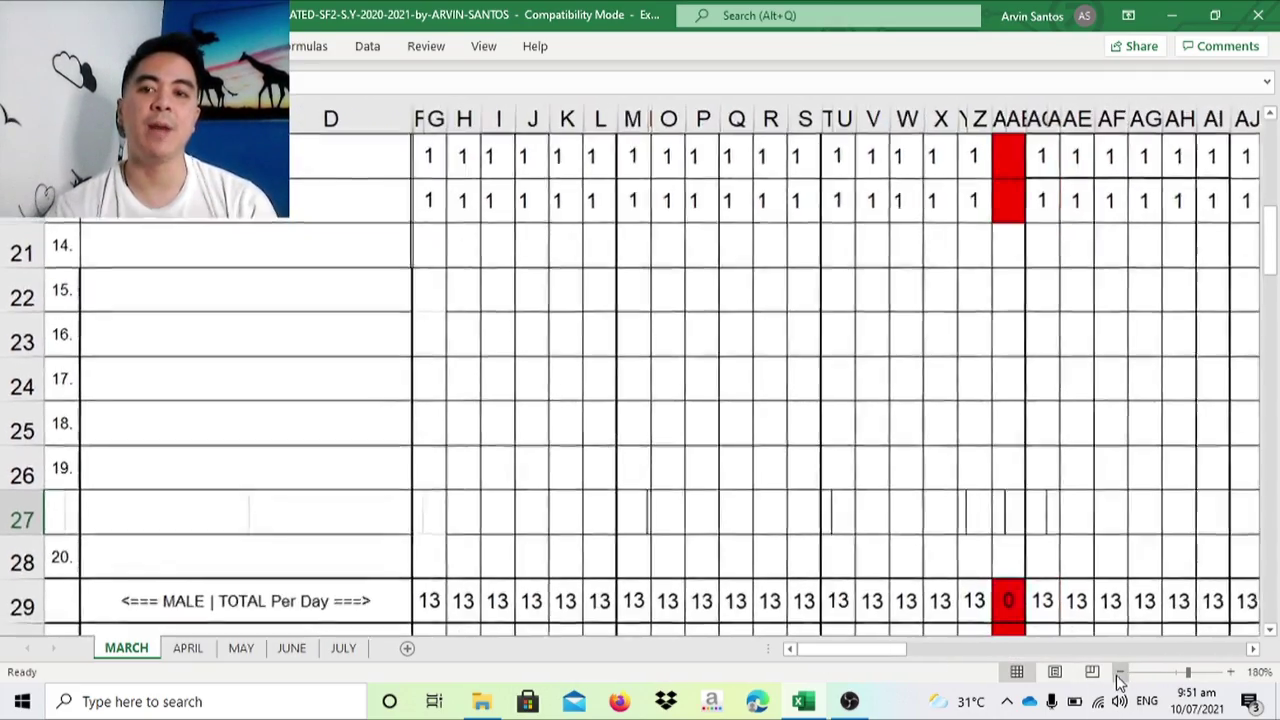
{"action": "left_click", "coordinate": [1120, 672]}
{"action": "left_click", "coordinate": [1120, 672]}
{"action": "left_click", "coordinate": [1120, 672]}
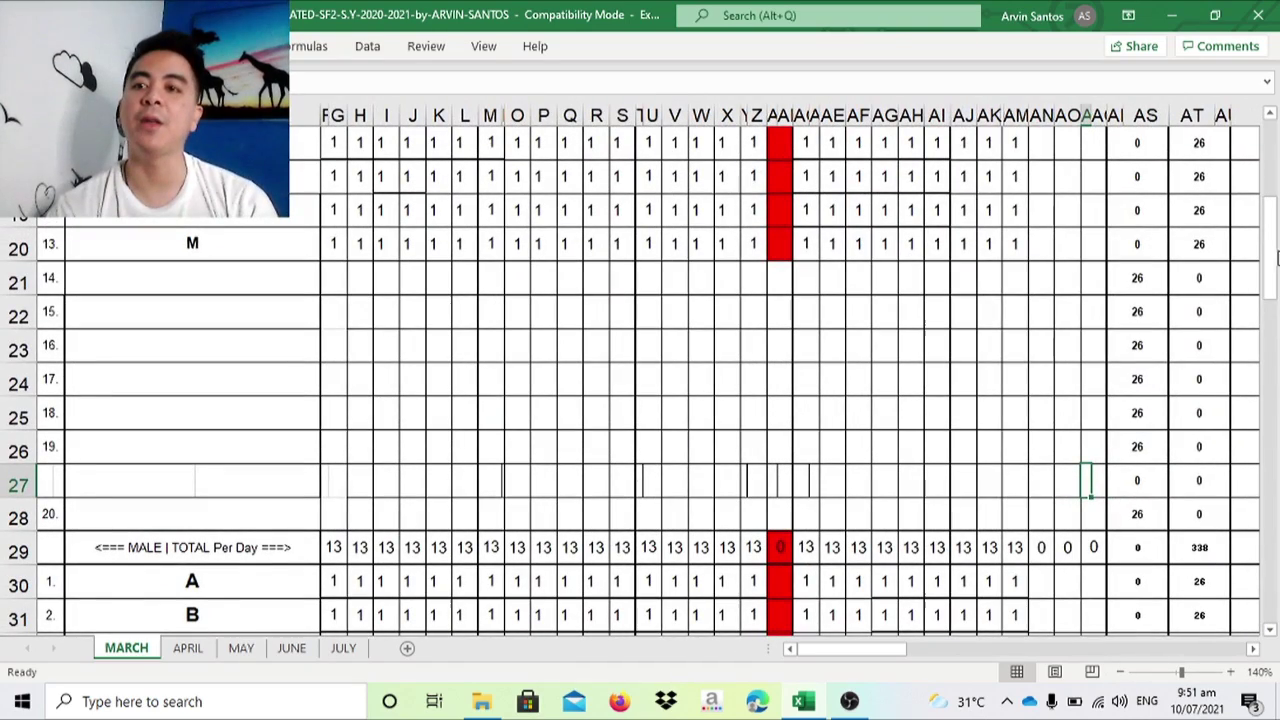
Examine the female learners' attendance rows and their Absent and Present columns down to the FEMALE and Combined TOTAL Per Day rows
{"action": "left_click_drag", "start_coordinate": [1272, 262], "coordinate": [1274, 349]}
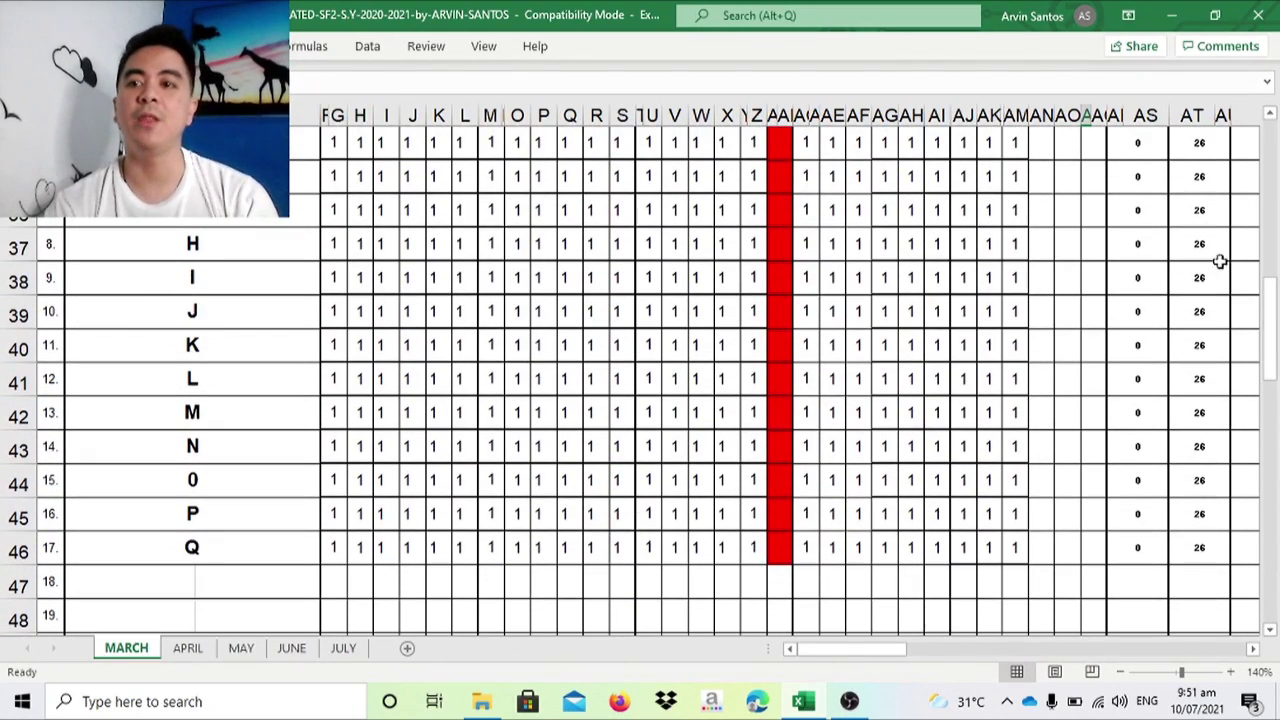
{"action": "left_click", "coordinate": [1229, 672]}
{"action": "left_click", "coordinate": [1229, 672]}
{"action": "left_click", "coordinate": [1229, 672]}
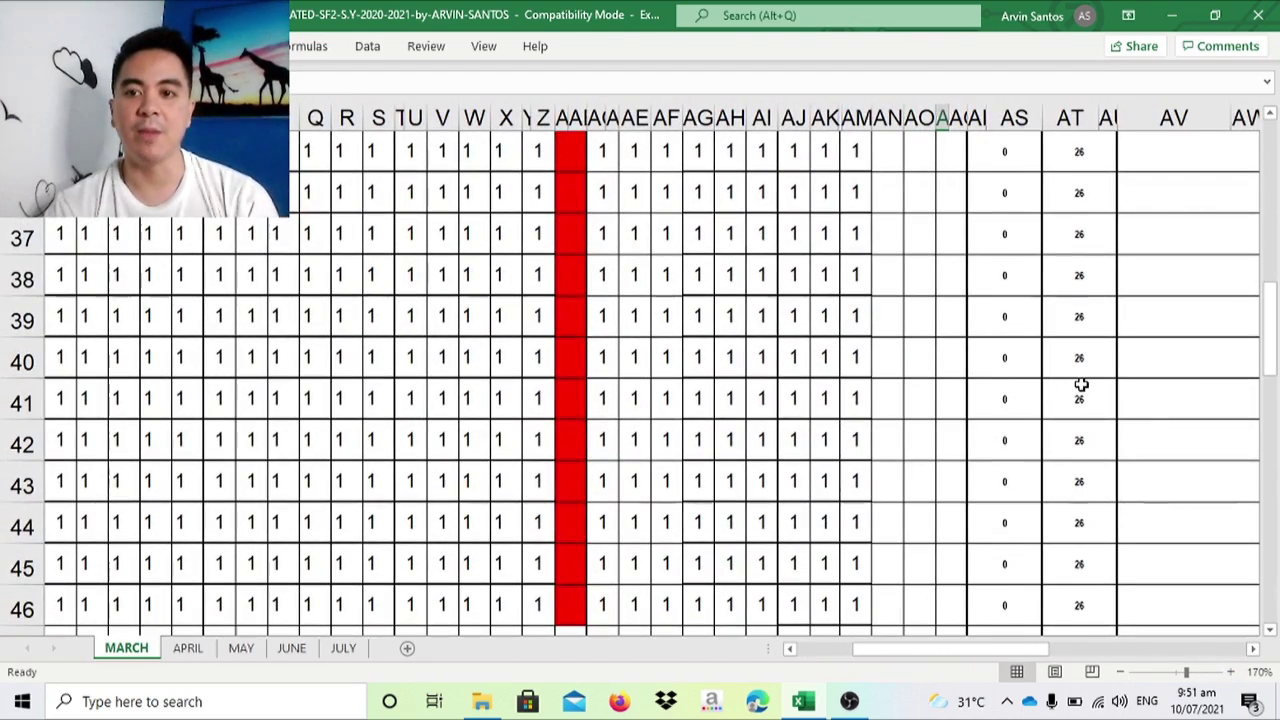
{"action": "left_click", "coordinate": [1270, 355]}
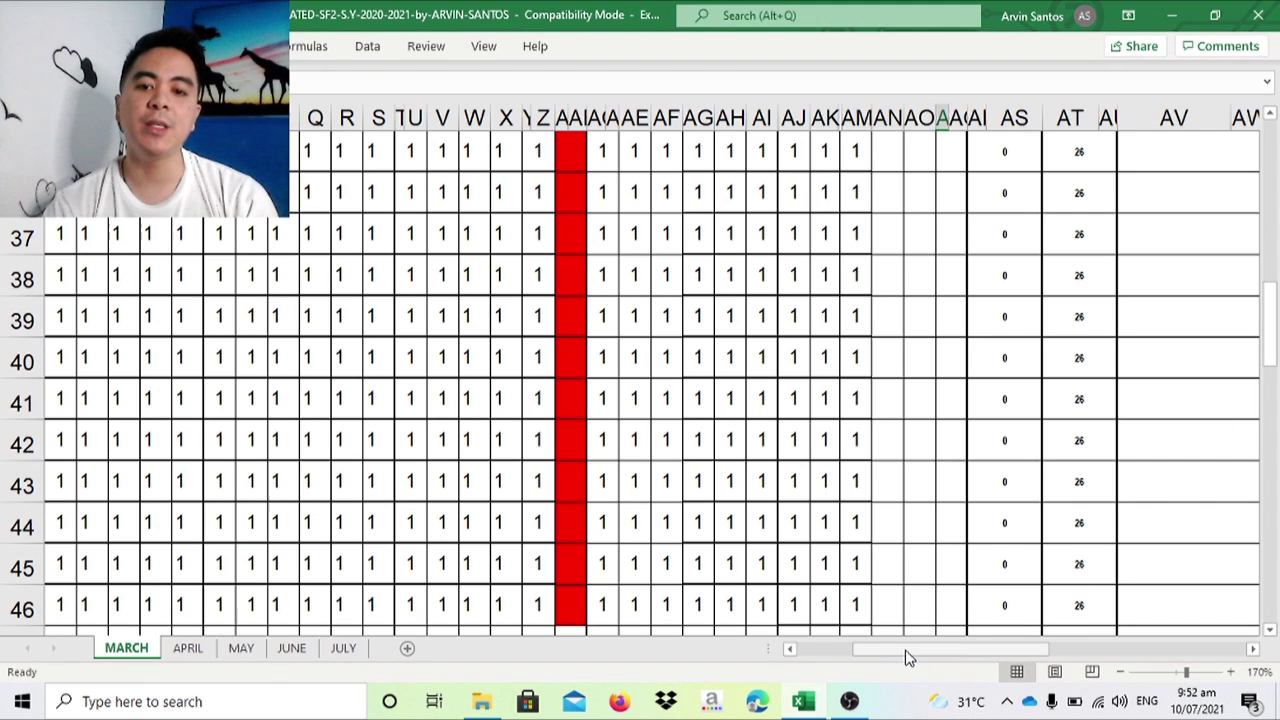
{"action": "left_click_drag", "start_coordinate": [908, 657], "coordinate": [850, 657]}
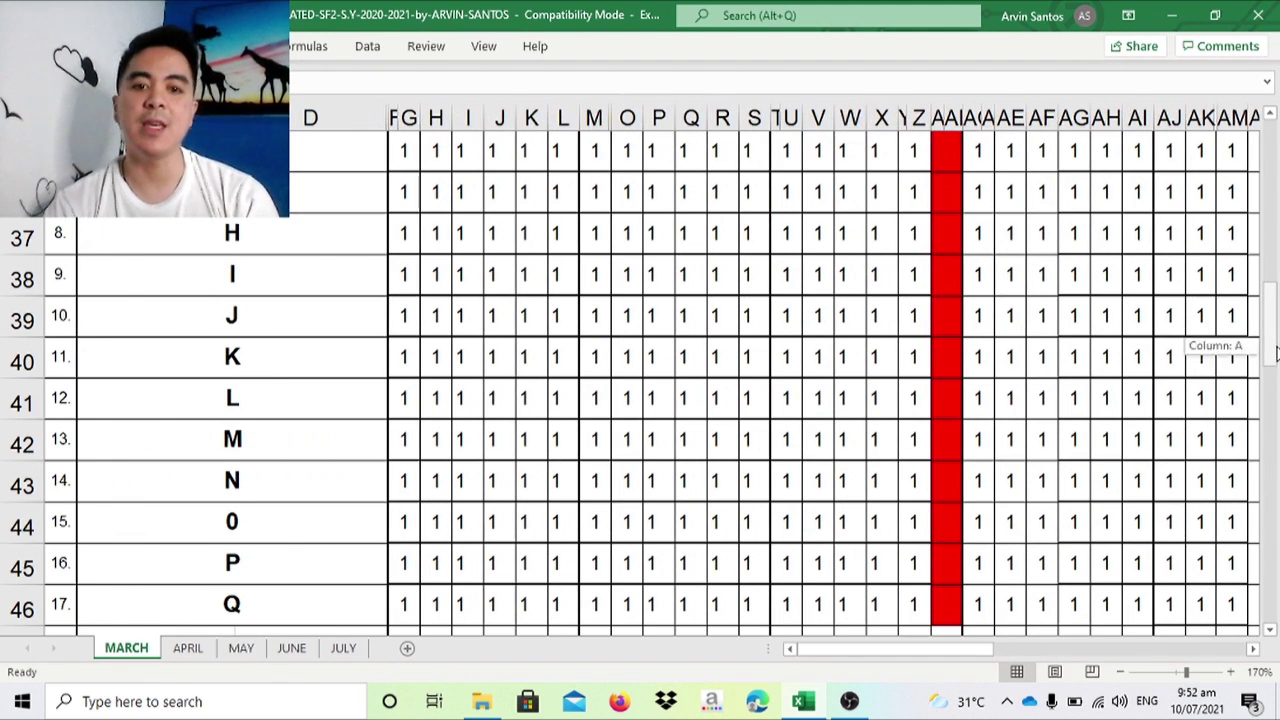
{"action": "left_click_drag", "start_coordinate": [1275, 350], "coordinate": [1270, 366]}
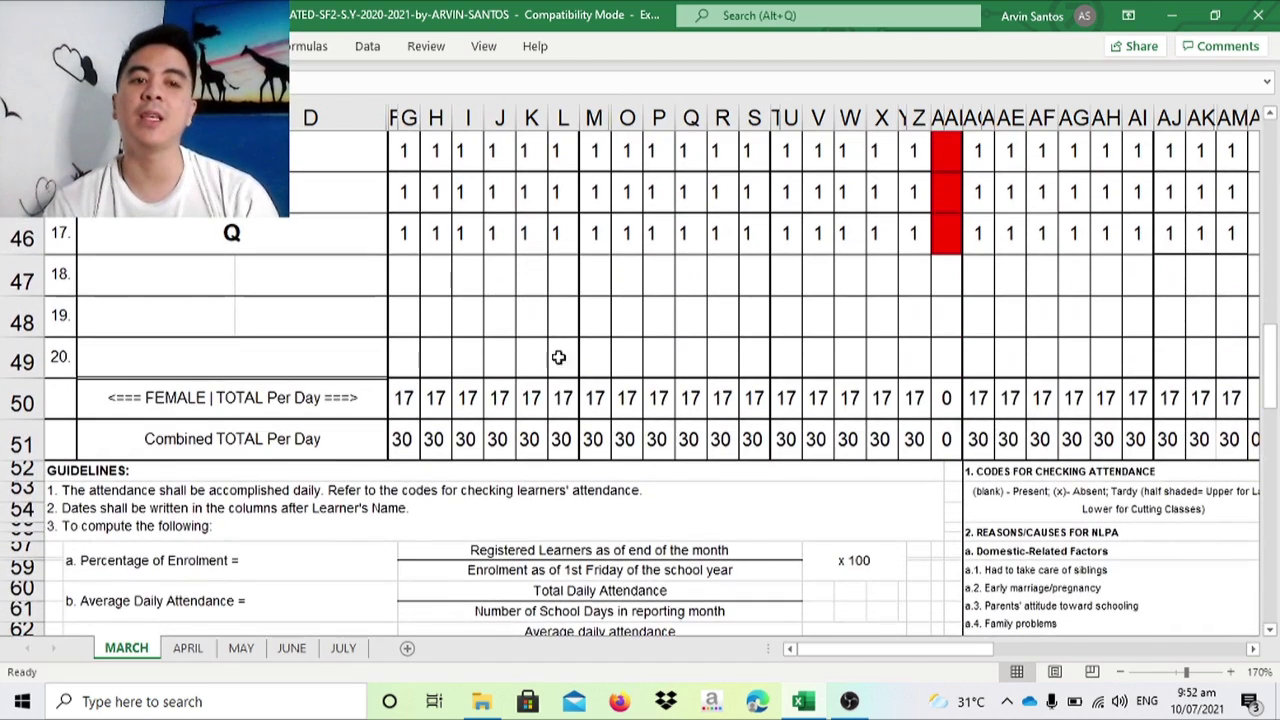
Inspect the Combined TOTAL Per Day formulas across row 51, from the first day through the Present total in AT51
{"action": "left_click", "coordinate": [401, 450]}
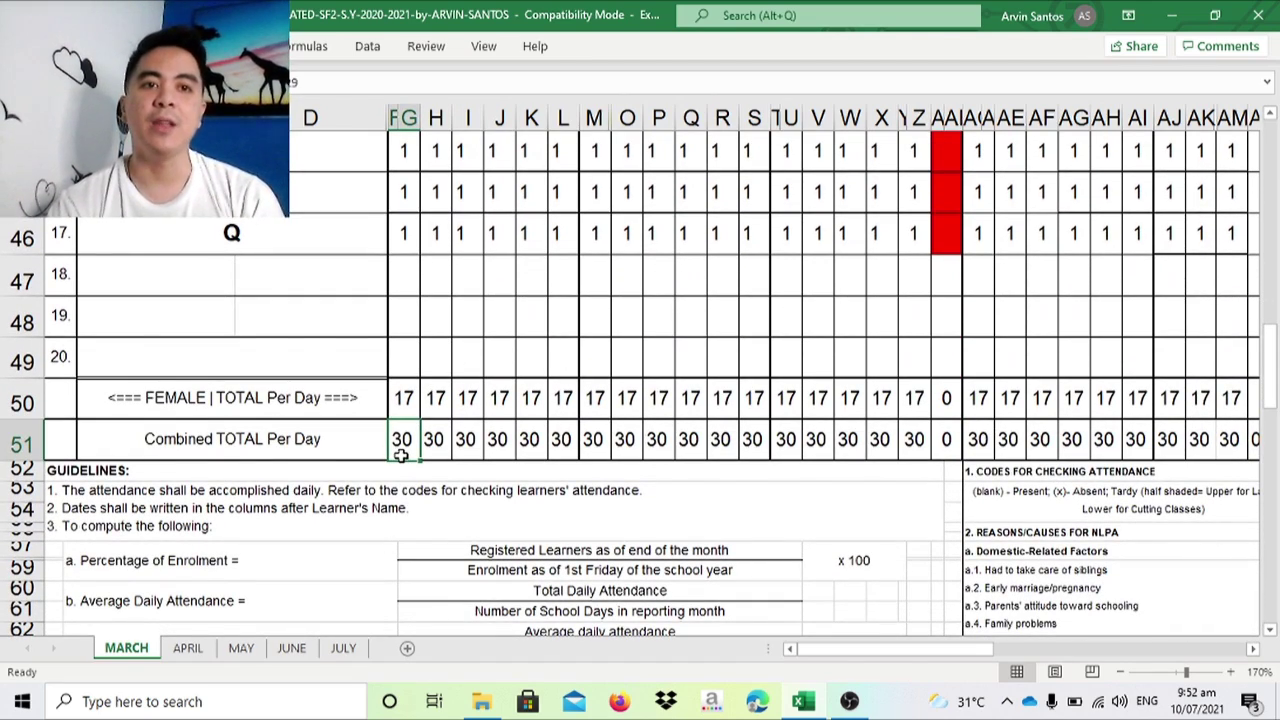
{"action": "key", "text": "Right"}
{"action": "key", "text": "Right"}
{"action": "key", "text": "Right"}
{"action": "key", "text": "Right"}
{"action": "key", "text": "Right"}
{"action": "key", "text": "Right"}
{"action": "key", "text": "Right"}
{"action": "key", "text": "Right"}
{"action": "key", "text": "Right"}
{"action": "key", "text": "Right"}
{"action": "key", "text": "Right"}
{"action": "key", "text": "Right"}
{"action": "key", "text": "Right"}
{"action": "key", "text": "Right"}
{"action": "key", "text": "Right"}
{"action": "key", "text": "Right"}
{"action": "key", "text": "Right"}
{"action": "key", "text": "Right"}
{"action": "key", "text": "Right"}
{"action": "key", "text": "Right"}
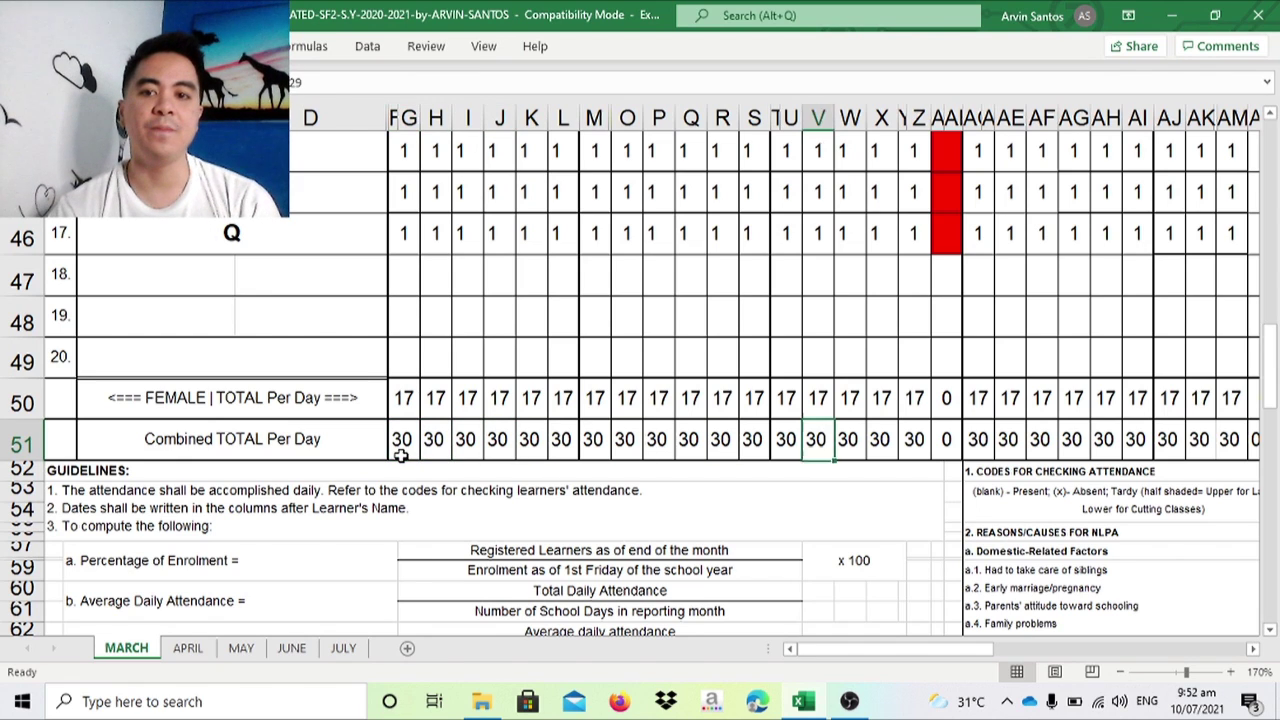
{"action": "key", "text": "Right"}
{"action": "key", "text": "Right"}
{"action": "key", "text": "Right"}
{"action": "key", "text": "Right"}
{"action": "key", "text": "Right"}
{"action": "key", "text": "Right"}
{"action": "key", "text": "Right"}
{"action": "key", "text": "Right"}
{"action": "key", "text": "Right"}
{"action": "key", "text": "Right"}
{"action": "key", "text": "Right"}
{"action": "key", "text": "Right"}
{"action": "key", "text": "Right"}
{"action": "key", "text": "Right"}
{"action": "key", "text": "Right"}
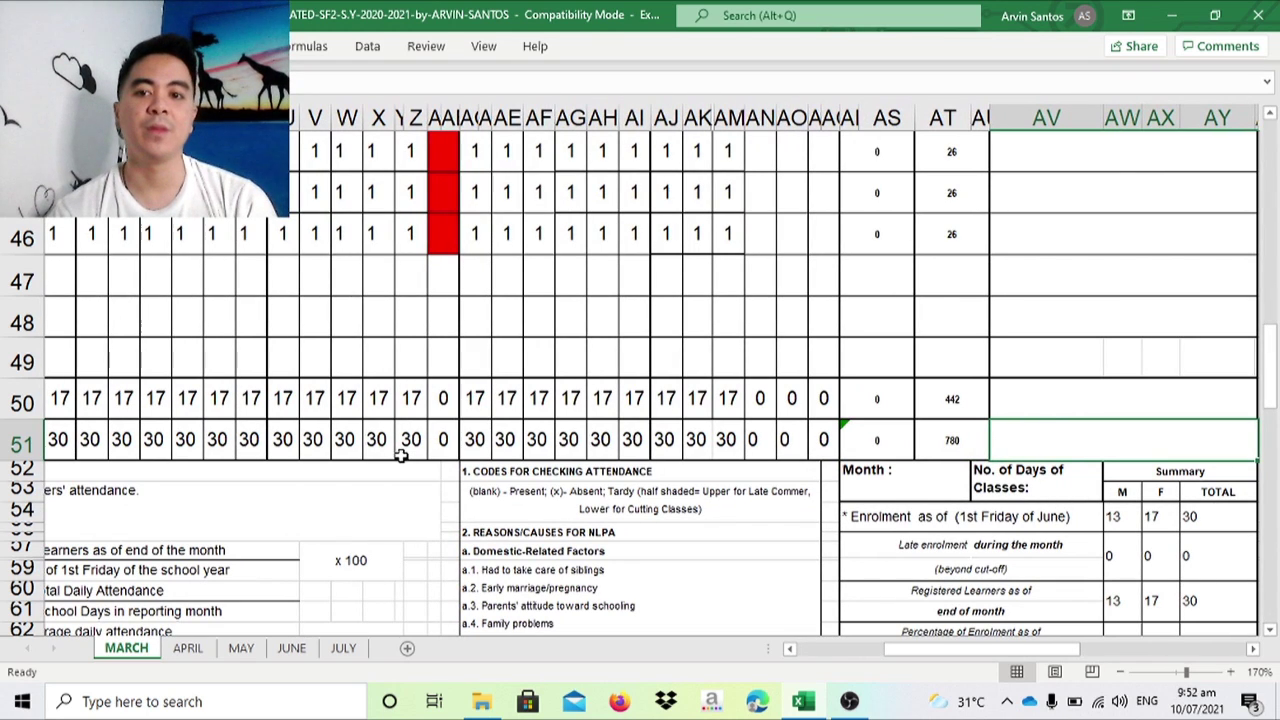
{"action": "left_click", "coordinate": [950, 440]}
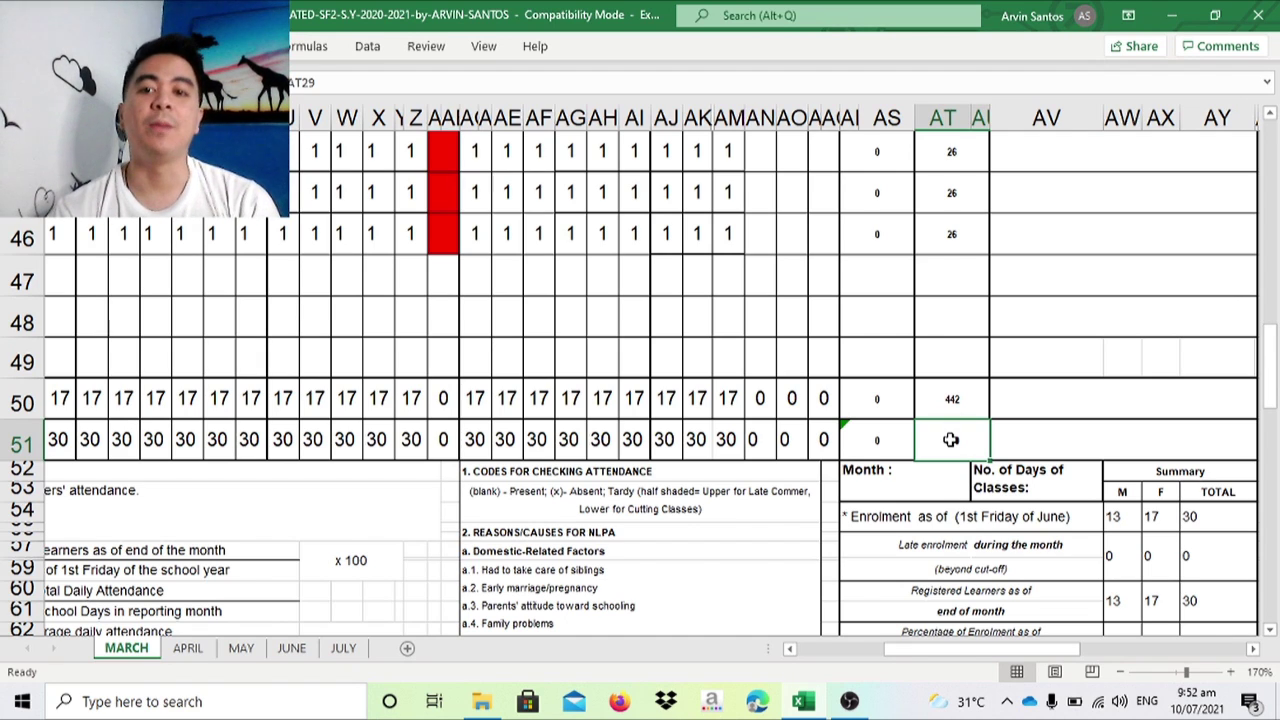
Examine the monthly Summary table's M, F and TOTAL figures from the enrolment row down to the Transferred in row
{"action": "key", "text": "Down"}
{"action": "key", "text": "Down"}
{"action": "key", "text": "Down"}
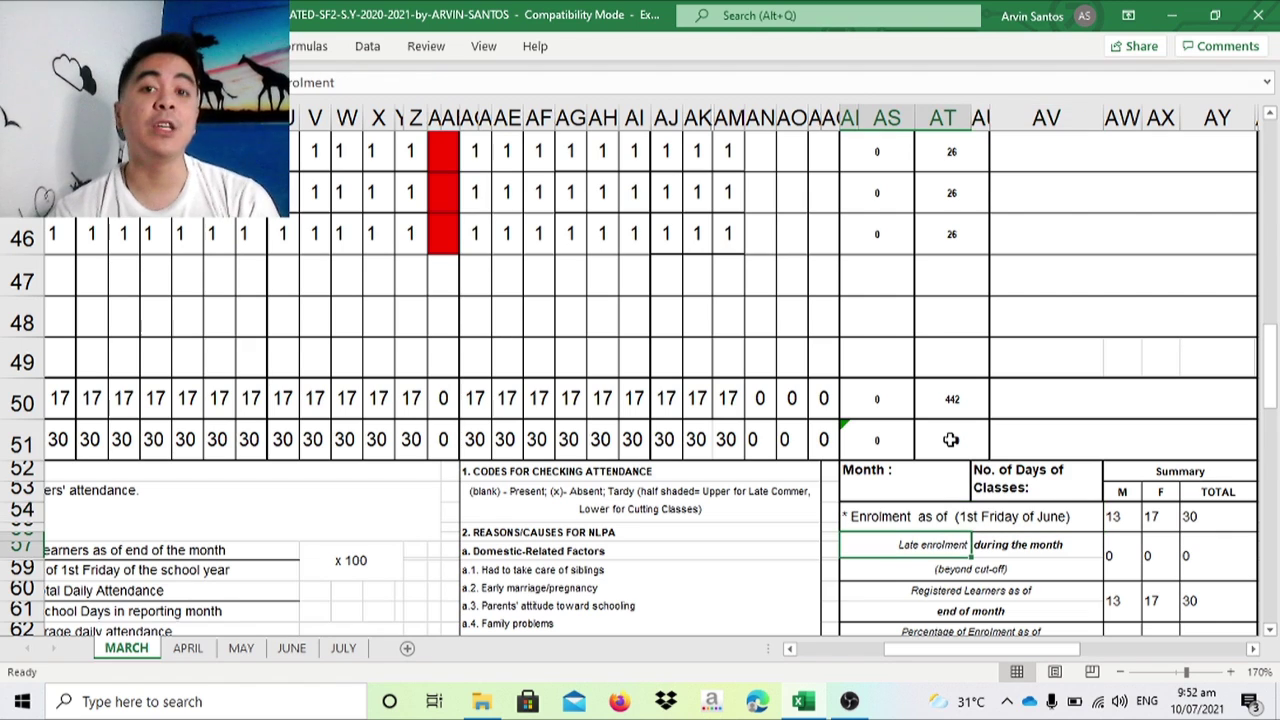
{"action": "key", "text": "Up"}
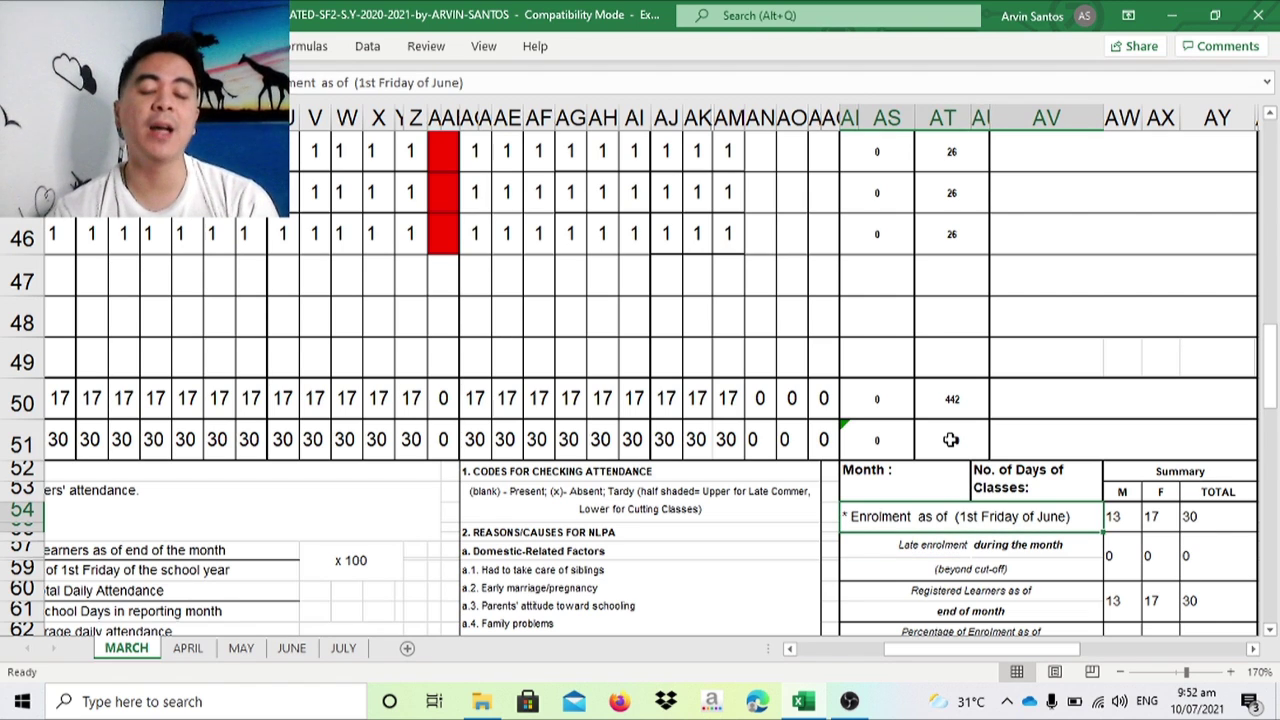
{"action": "key", "text": "Right"}
{"action": "key", "text": "Right"}
{"action": "key", "text": "Right"}
{"action": "key", "text": "Right"}
{"action": "key", "text": "Right"}
{"action": "key", "text": "Right"}
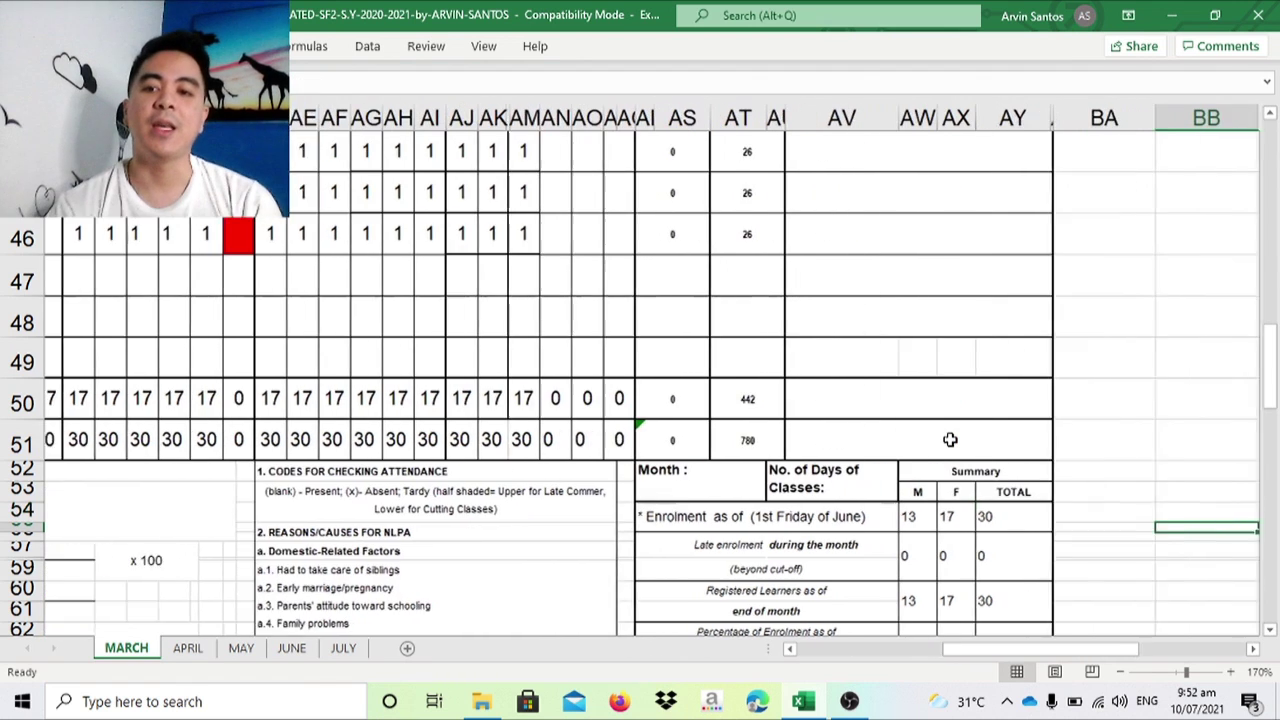
{"action": "key", "text": "Left"}
{"action": "key", "text": "Left"}
{"action": "key", "text": "Left"}
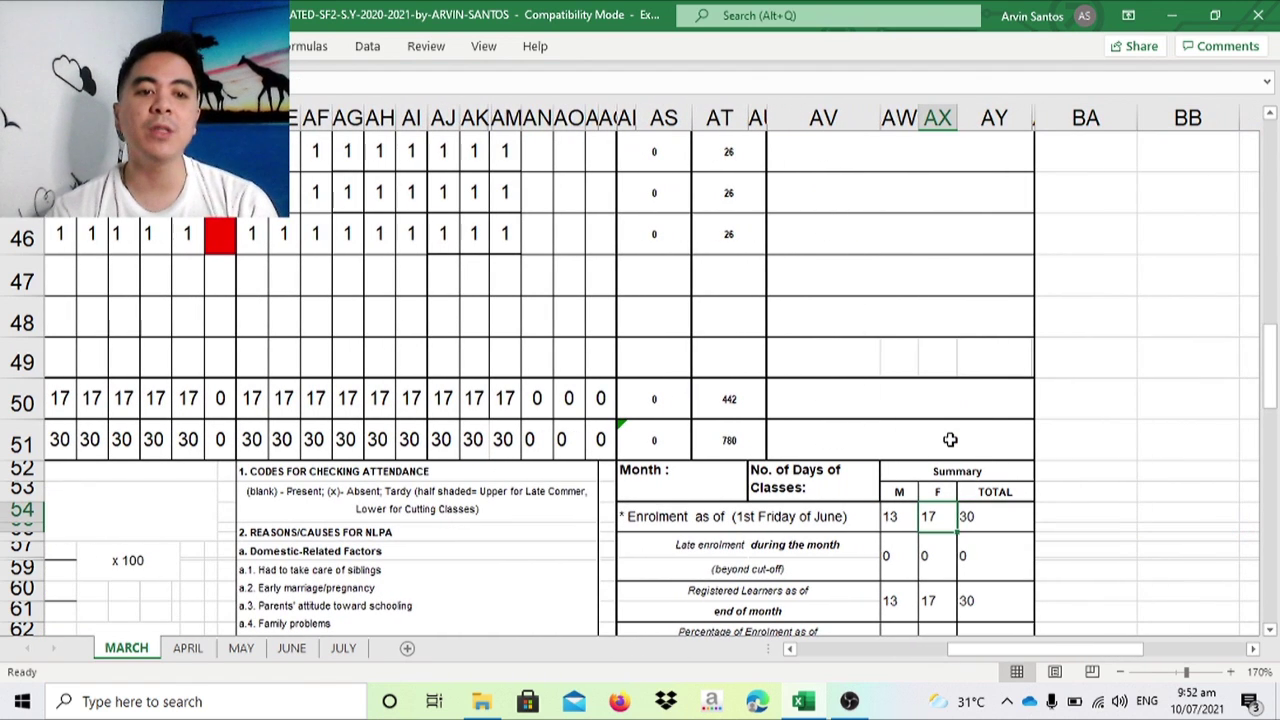
{"action": "key", "text": "Down"}
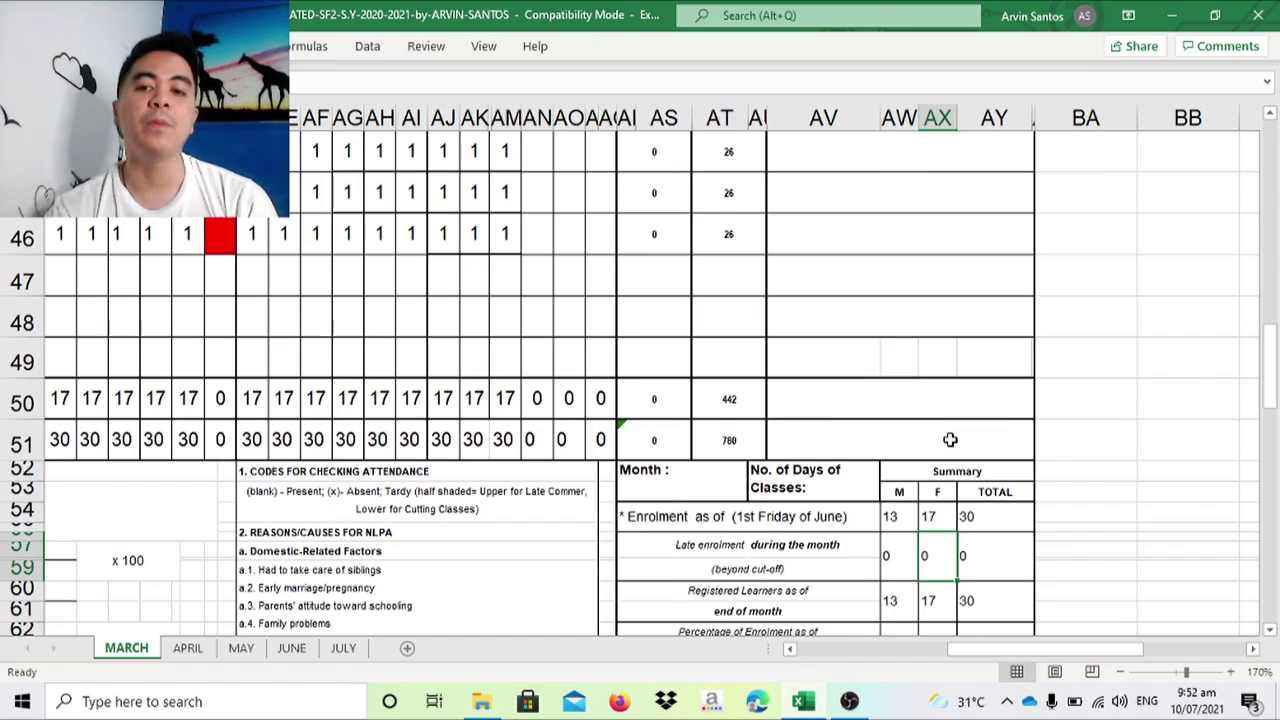
{"action": "key", "text": "Down"}
{"action": "key", "text": "Down"}
{"action": "key", "text": "Down"}
{"action": "key", "text": "Down"}
{"action": "key", "text": "Down"}
{"action": "key", "text": "Down"}
{"action": "key", "text": "Down"}
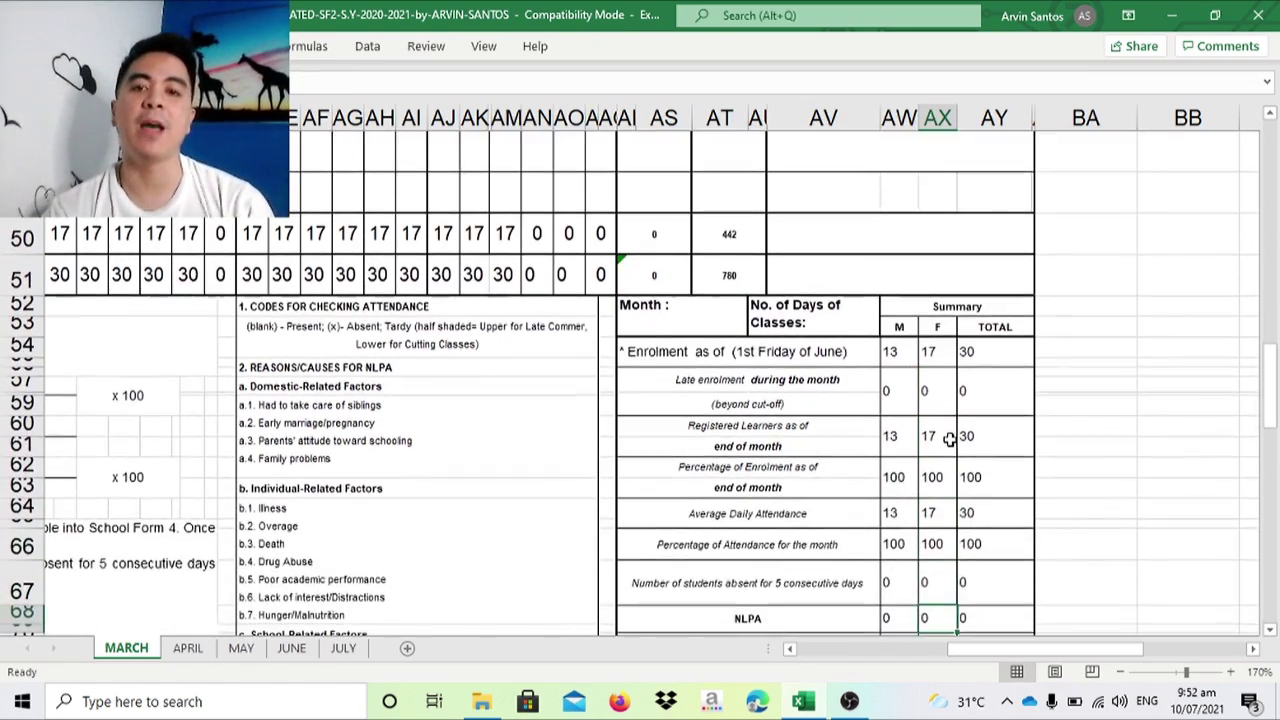
{"action": "key", "text": "Down"}
{"action": "key", "text": "Down"}
{"action": "key", "text": "Down"}
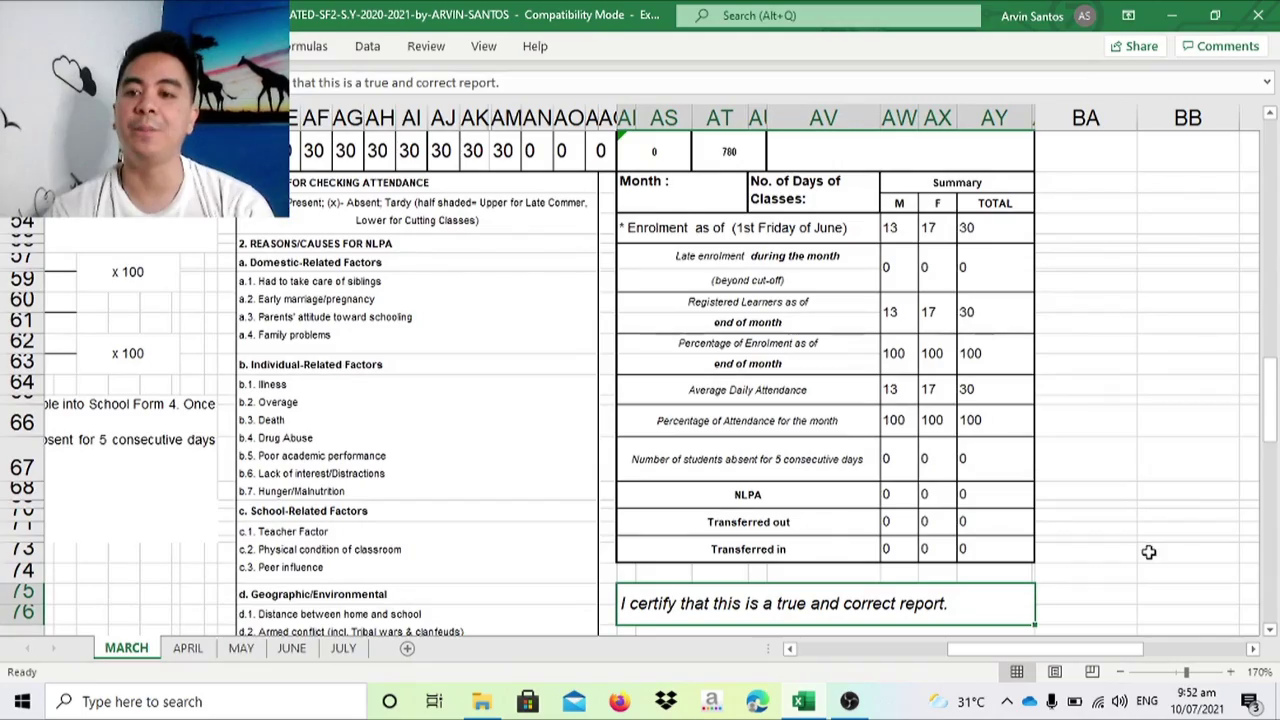
Change the month in the Summary table's enrolment label so it reads "(1st Friday of October)"
{"action": "left_click", "coordinate": [1229, 672]}
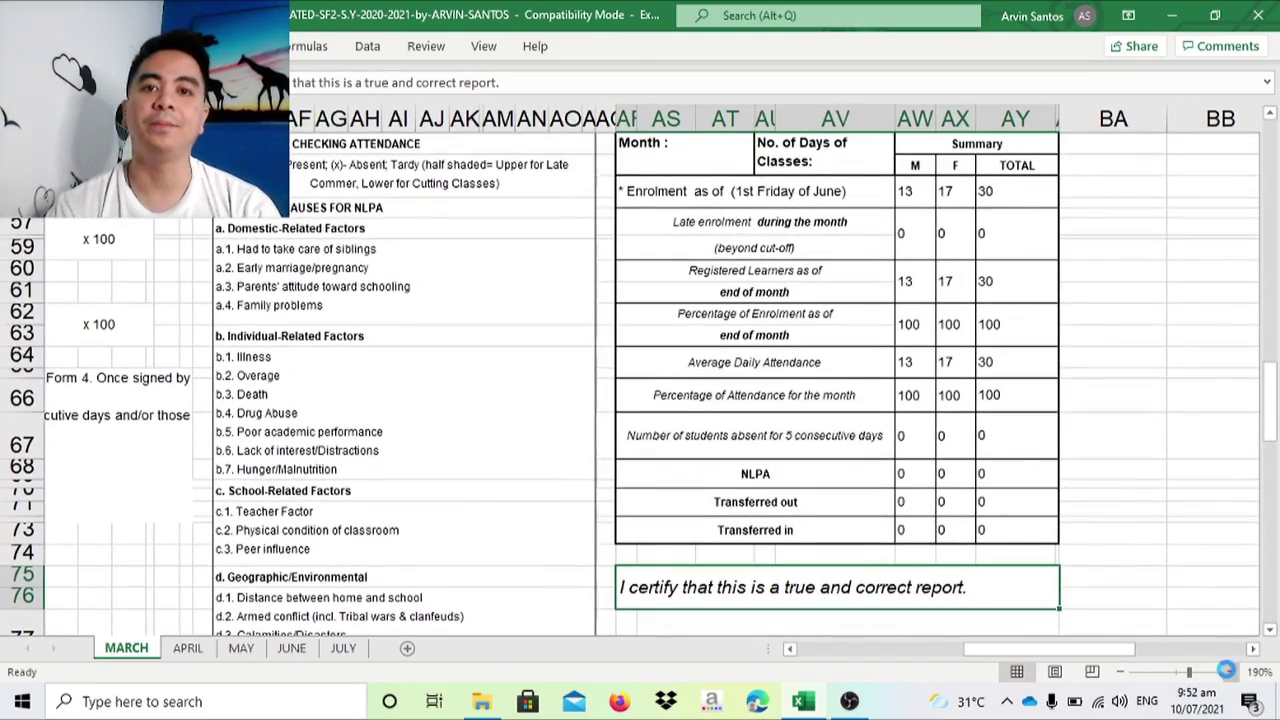
{"action": "left_click", "coordinate": [1229, 672]}
{"action": "left_click", "coordinate": [1229, 672]}
{"action": "mouse_move", "coordinate": [1271, 436]}
{"action": "left_mouse_down"}
{"action": "mouse_move", "coordinate": [1270, 400]}
{"action": "mouse_move", "coordinate": [1270, 420]}
{"action": "left_mouse_up"}
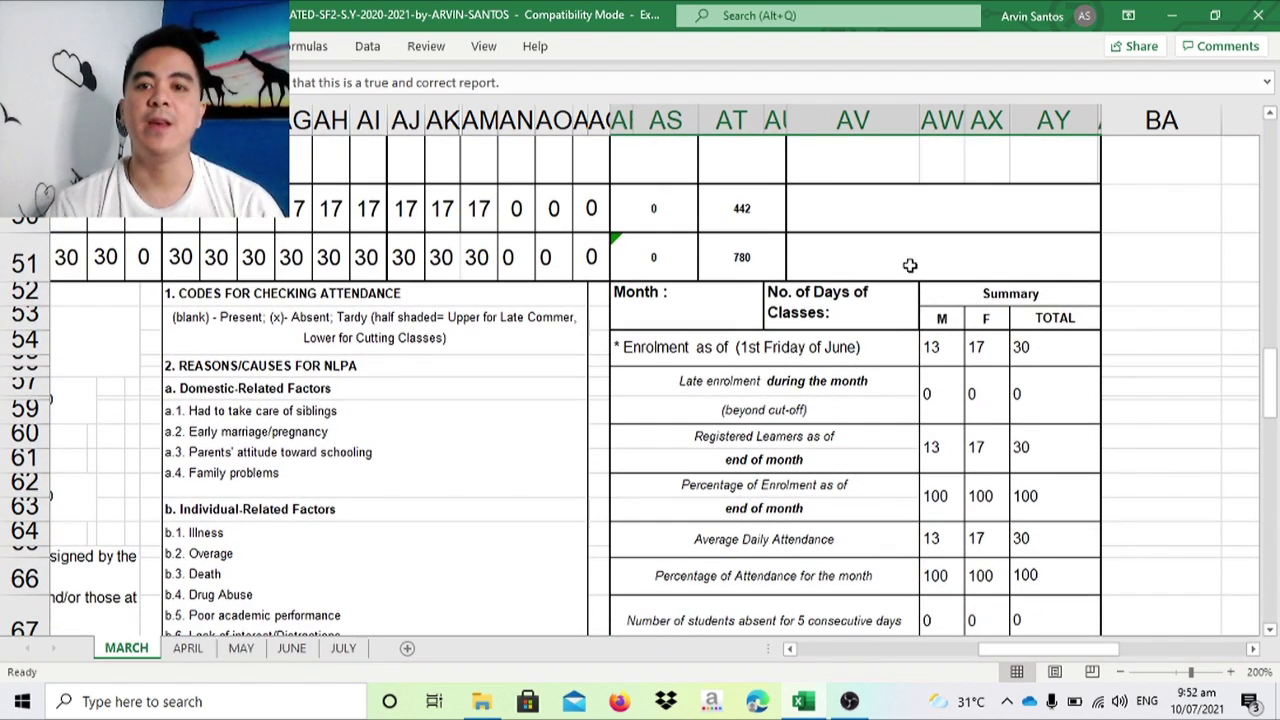
{"action": "left_click", "coordinate": [930, 348]}
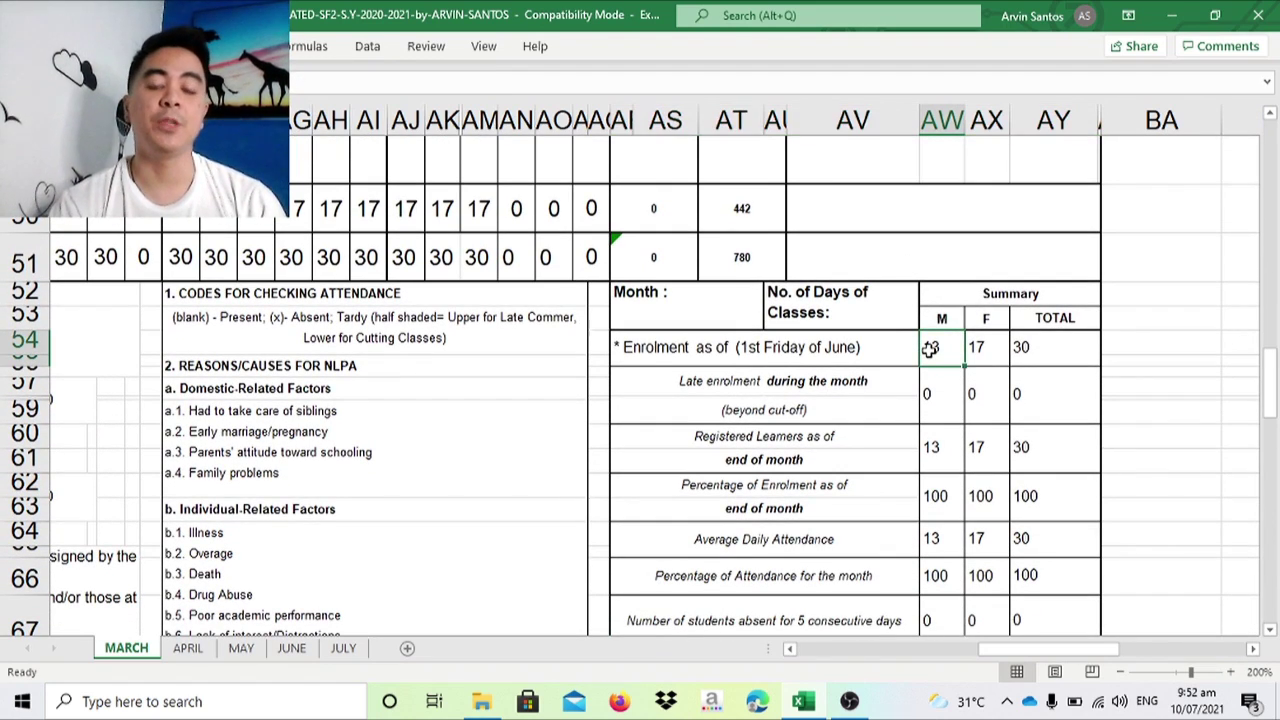
{"action": "left_click", "coordinate": [831, 349]}
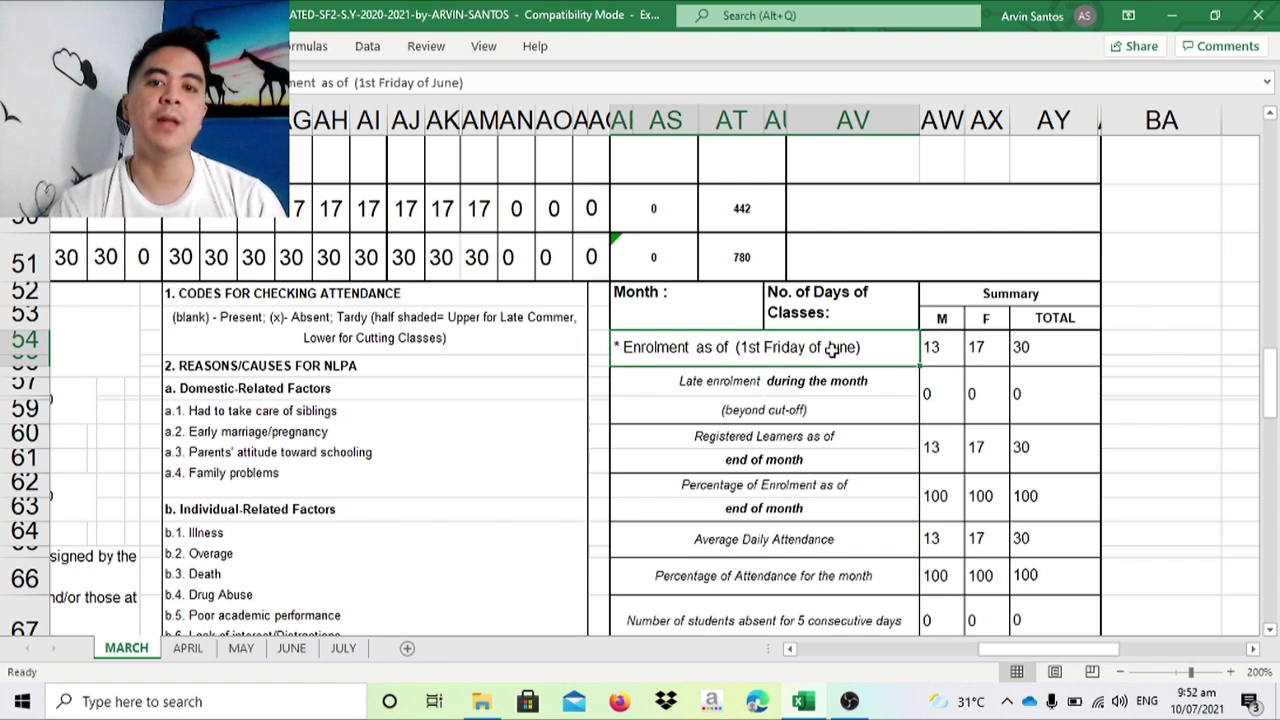
{"action": "left_click", "coordinate": [460, 85]}
{"action": "key", "text": "BackSpace"}
{"action": "key", "text": "BackSpace"}
{"action": "key", "text": "BackSpace"}
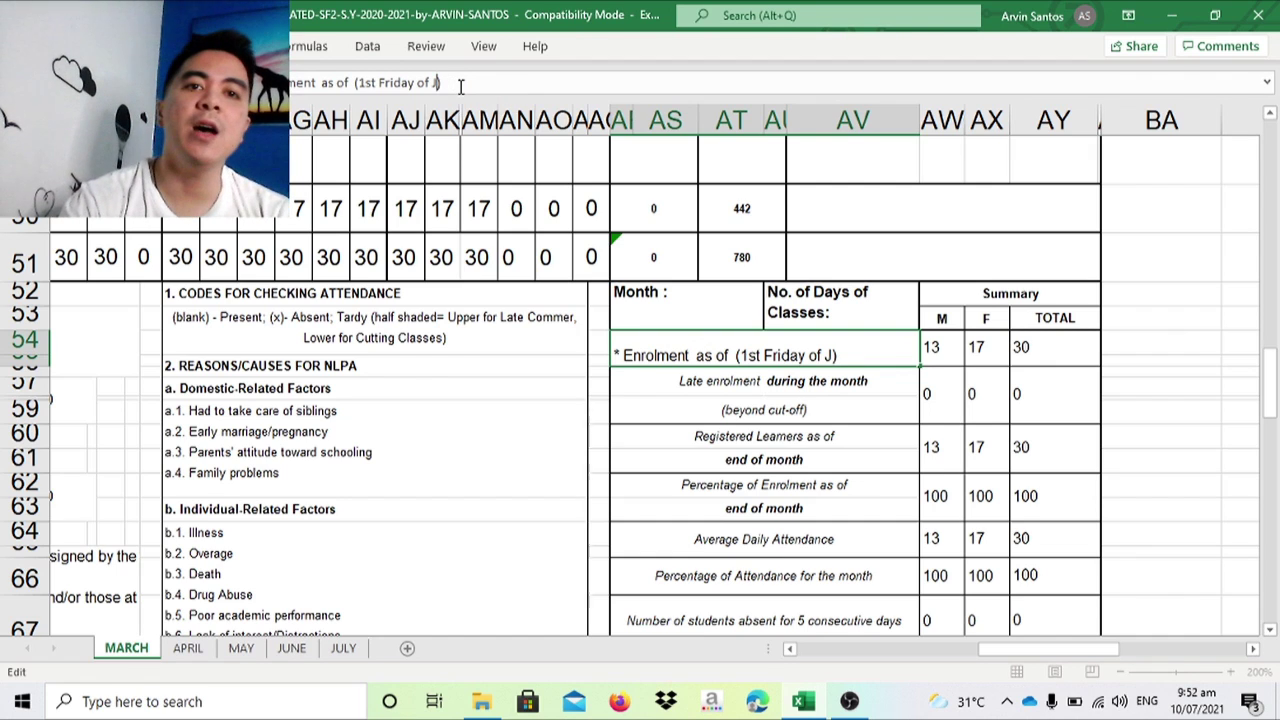
{"action": "key", "text": "BackSpace"}
{"action": "key", "text": "Caps_Lock"}
{"action": "type", "text": "o"}
{"action": "key", "text": "Caps_Lock"}
{"action": "type", "text": "CCT"}
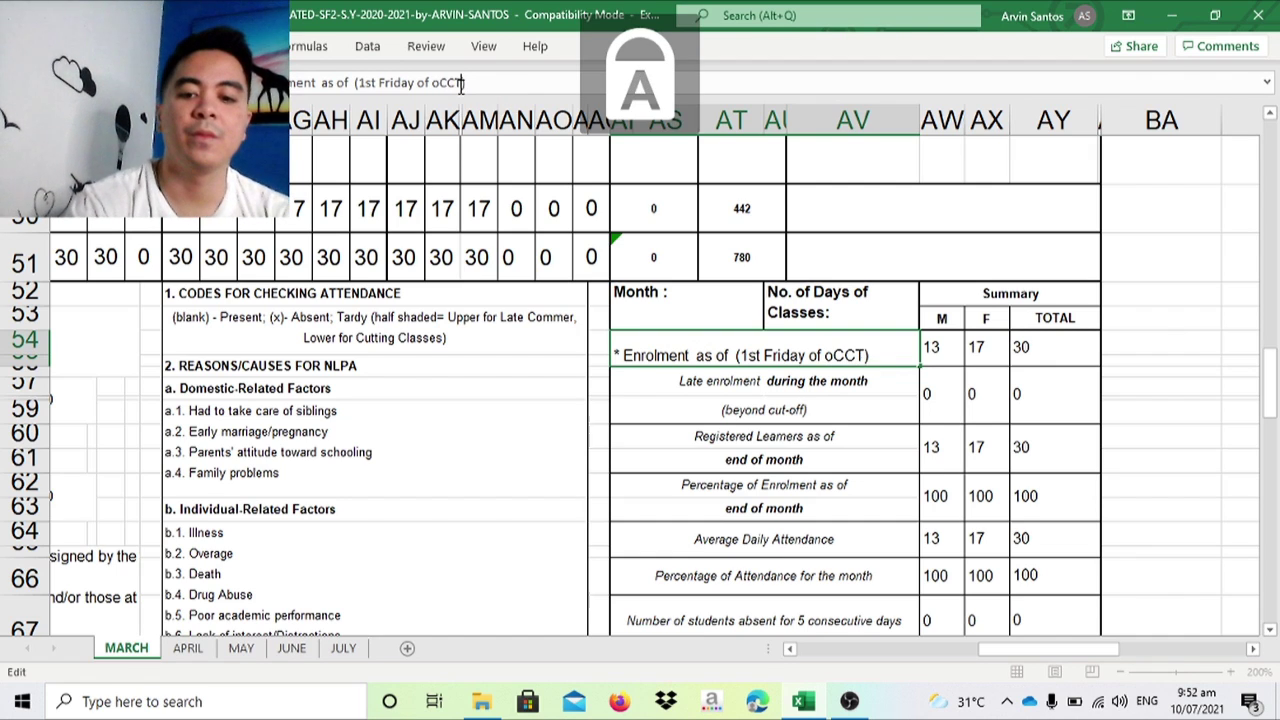
{"action": "type", "text": "OBER"}
{"action": "key", "text": "BackSpace"}
{"action": "key", "text": "BackSpace"}
{"action": "key", "text": "BackSpace"}
{"action": "key", "text": "BackSpace"}
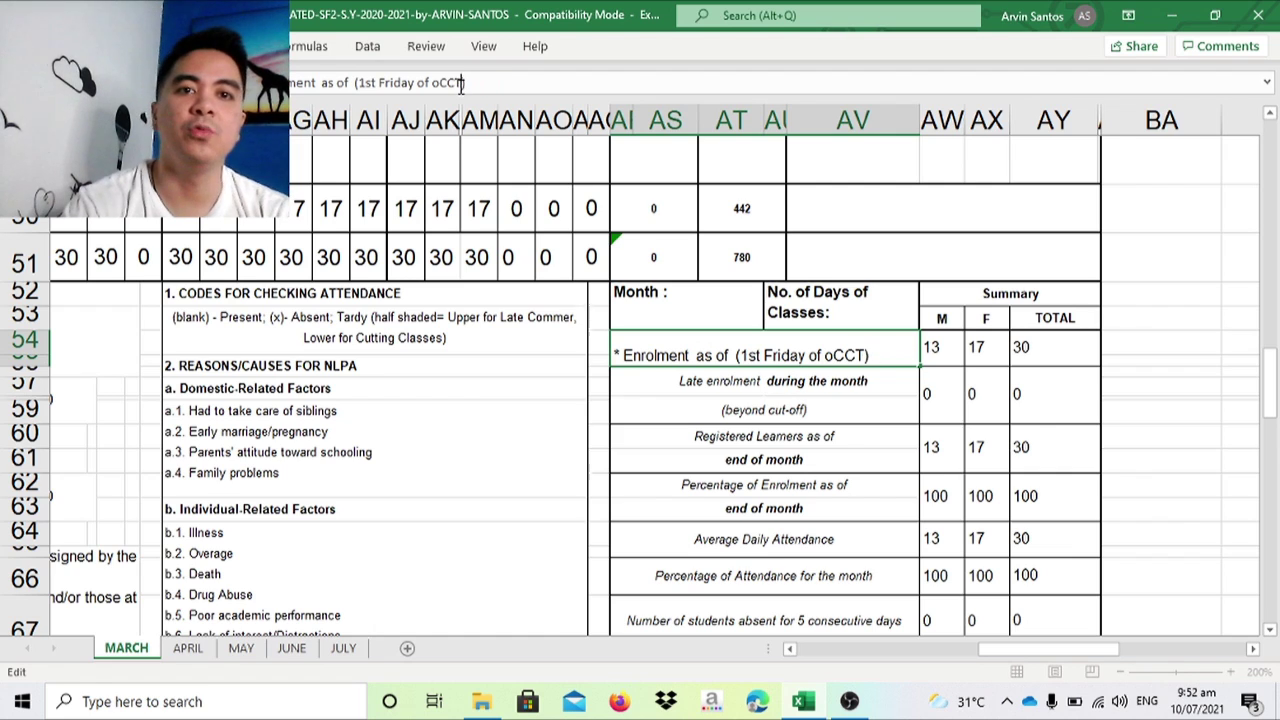
{"action": "key", "text": "BackSpace"}
{"action": "key", "text": "BackSpace"}
{"action": "key", "text": "BackSpace"}
{"action": "key", "text": "BackSpace"}
{"action": "type", "text": "O"}
{"action": "key", "text": "Caps_Lock"}
{"action": "type", "text": "ct"}
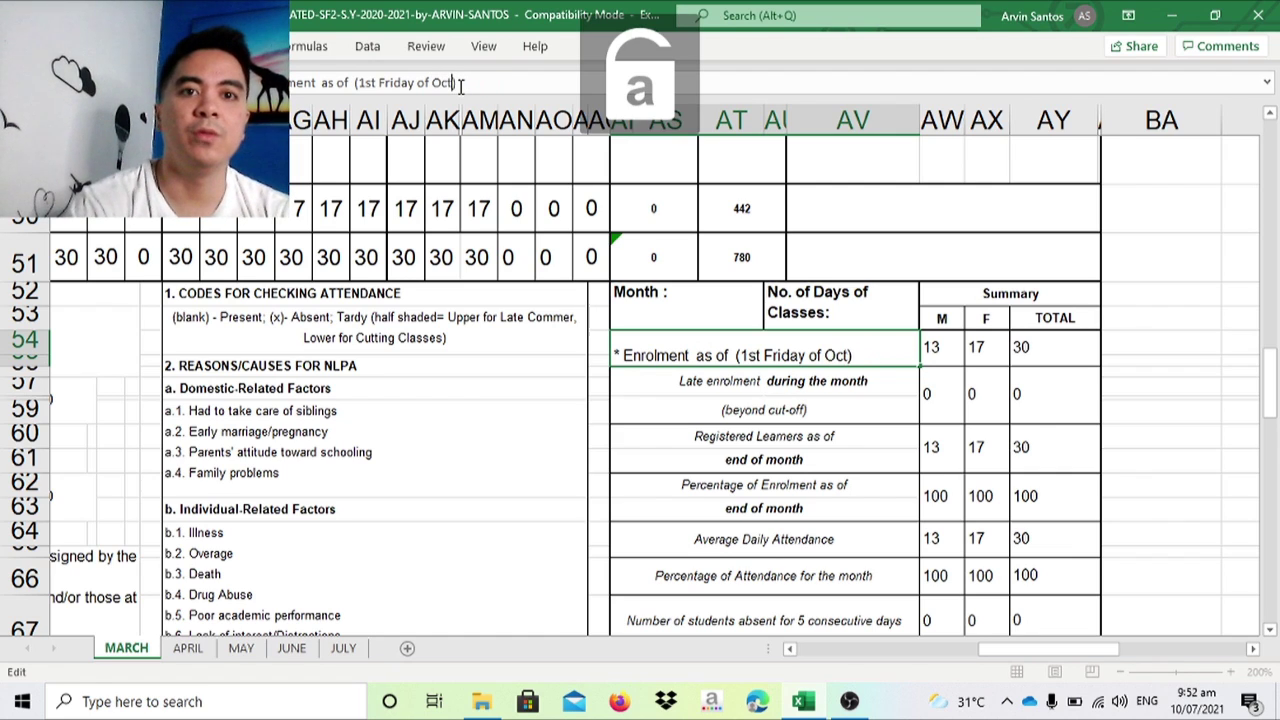
{"action": "type", "text": "ober"}
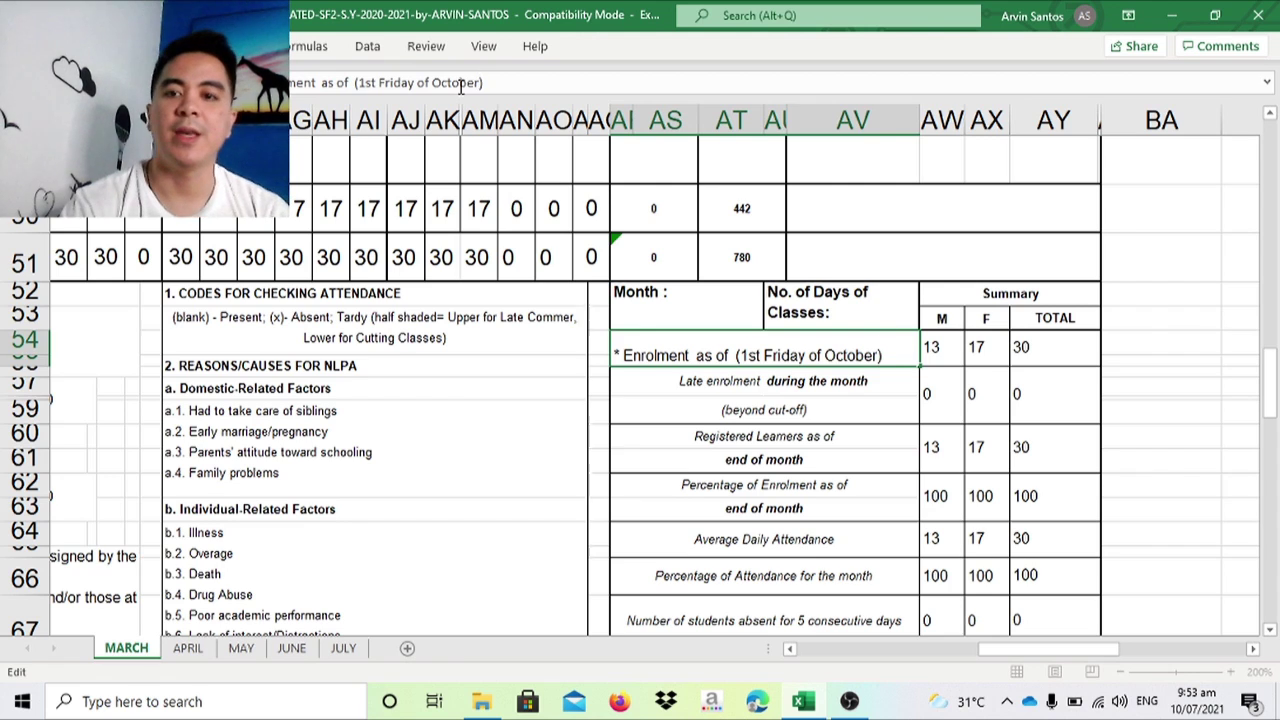
{"action": "key", "text": "Return"}
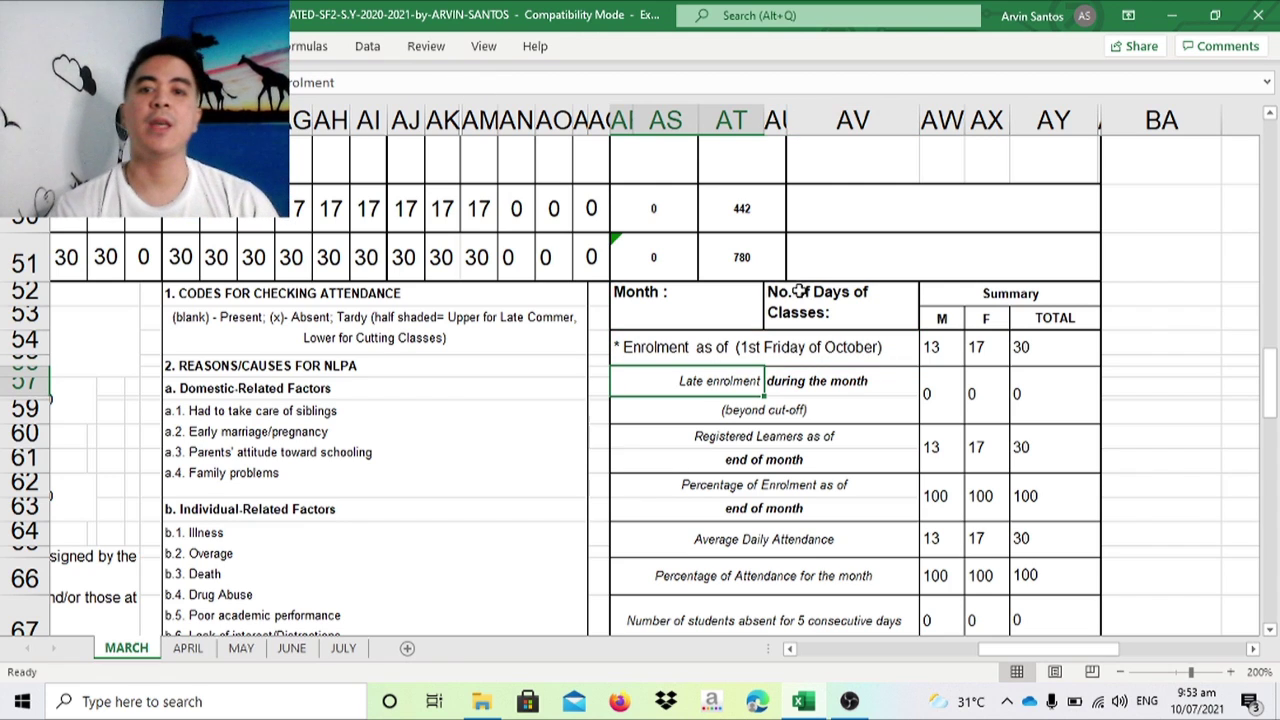
Check the enrolment row's M, F and TOTAL cells, and set the male enrolment in AW54 to 12
{"action": "left_click", "coordinate": [945, 348]}
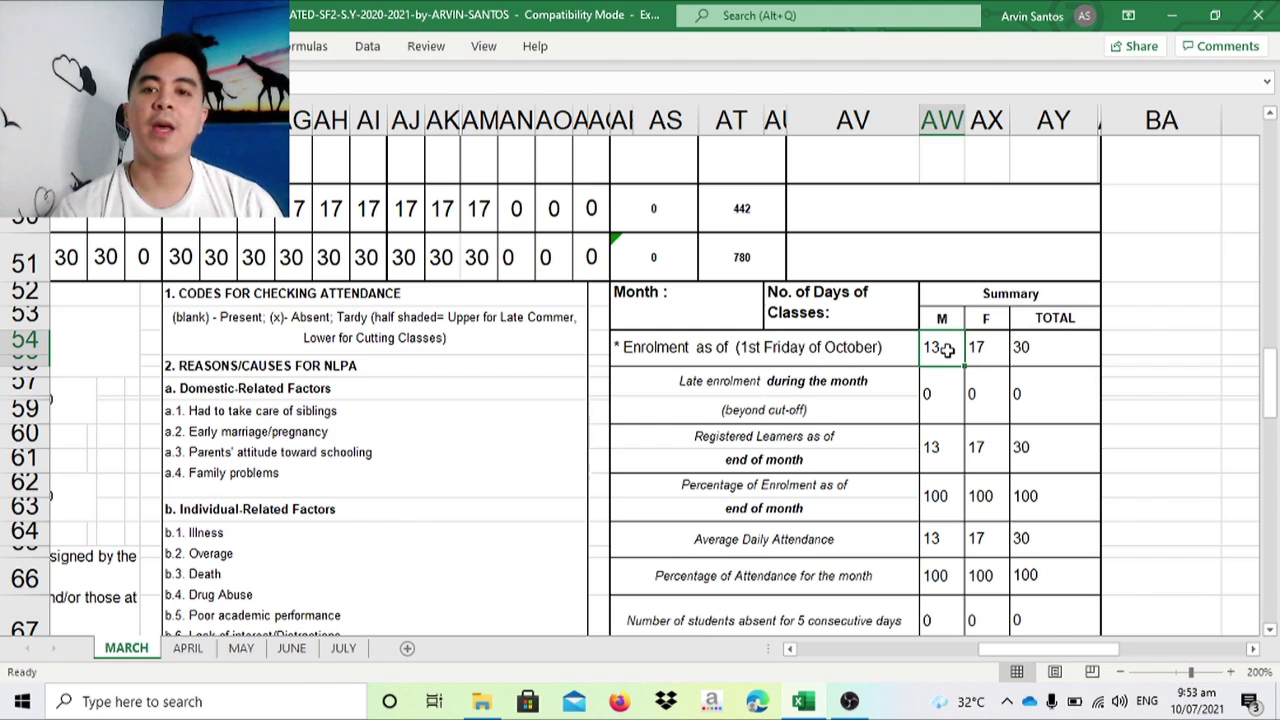
{"action": "key", "text": "Right"}
{"action": "key", "text": "Right"}
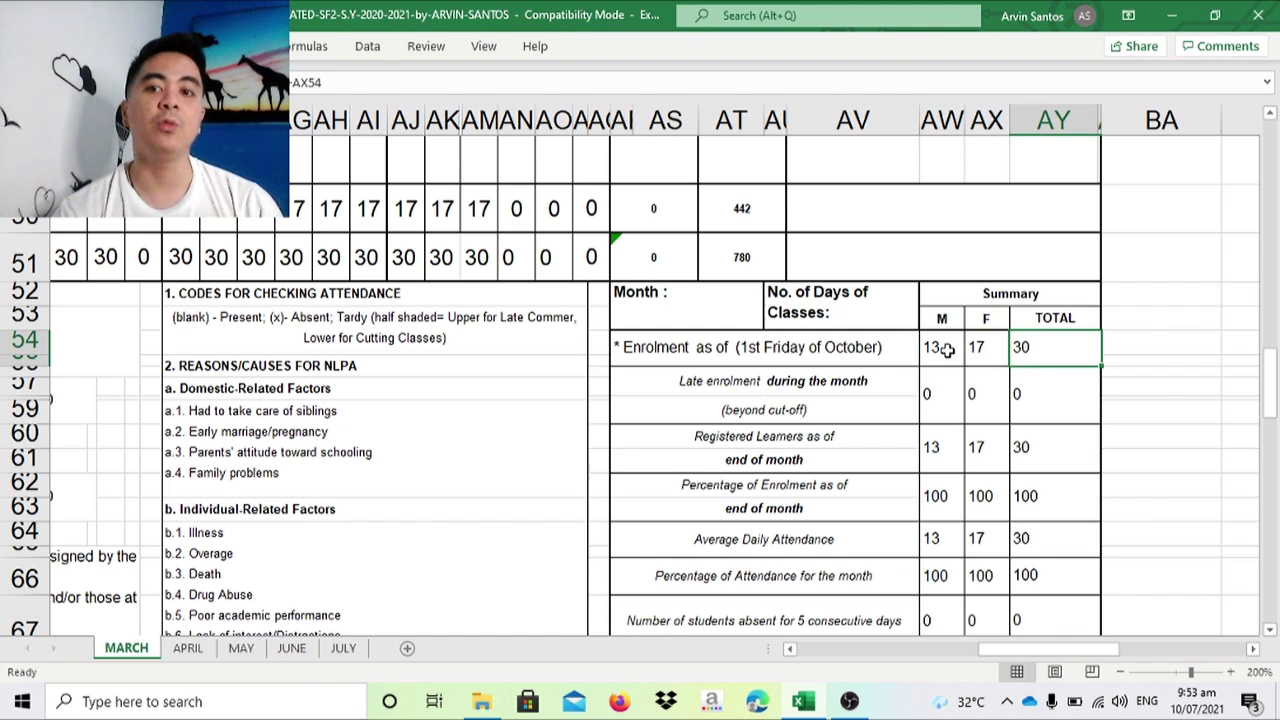
{"action": "key", "text": "Left"}
{"action": "key", "text": "Left"}
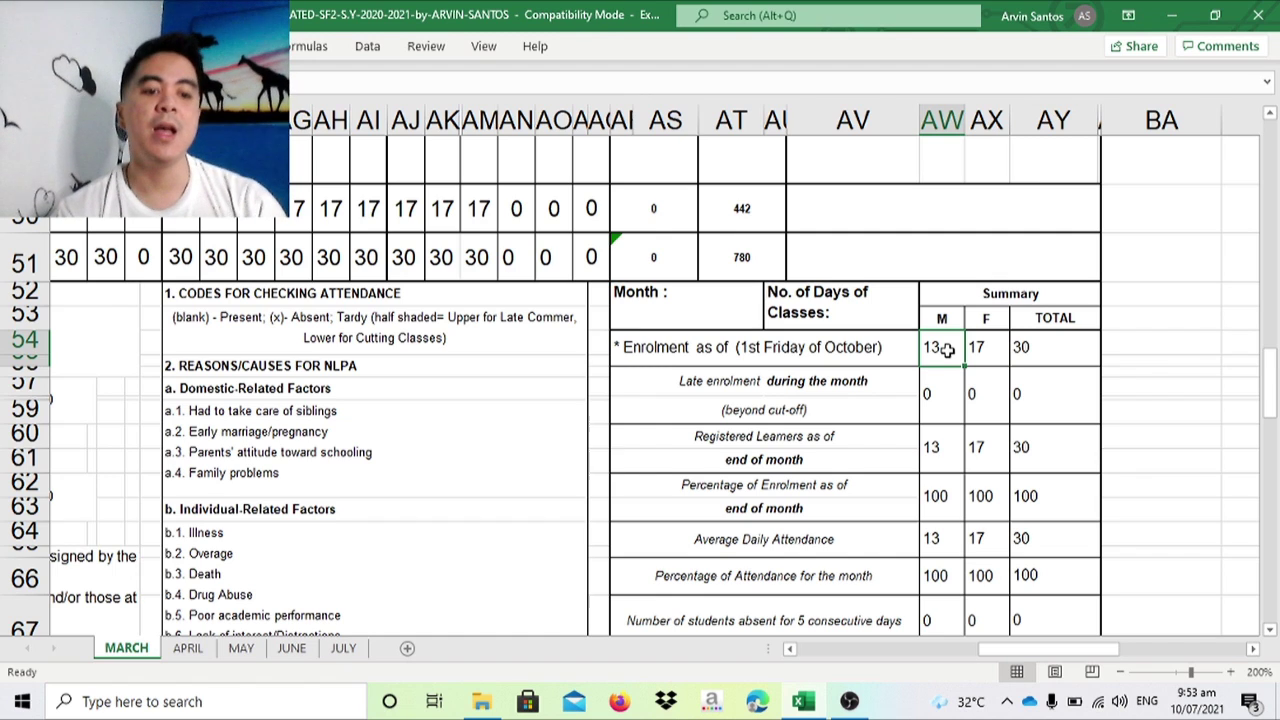
{"action": "type", "text": "12"}
{"action": "key", "text": "Return"}
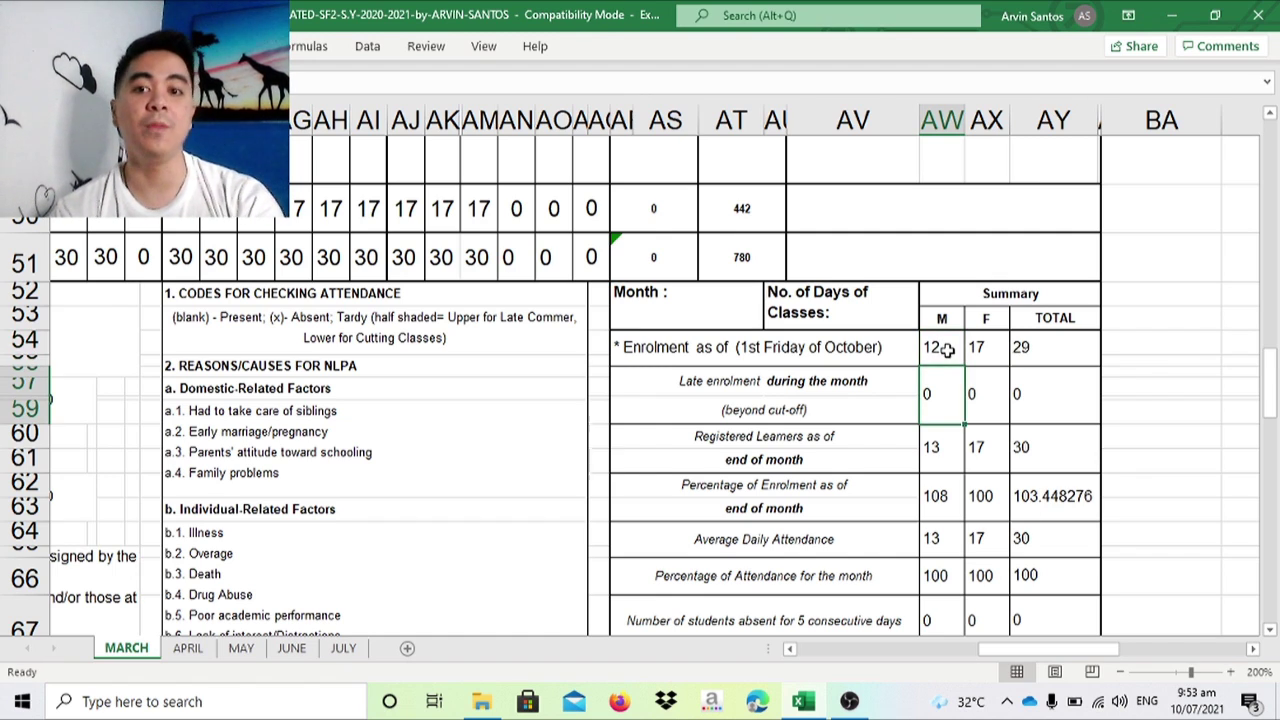
{"action": "left_click", "coordinate": [946, 348]}
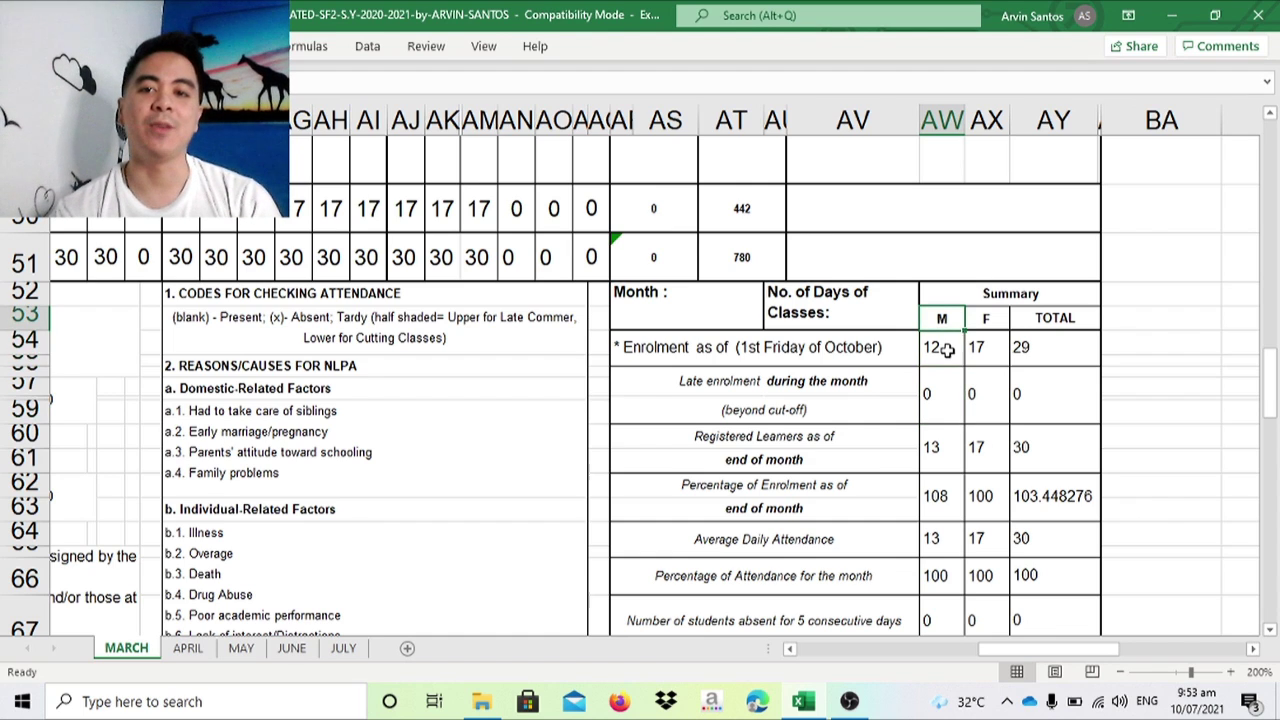
Set the male enrolment as of the 1st Friday of October in AW54 to 13
{"action": "type", "text": "13"}
{"action": "key", "text": "Return"}
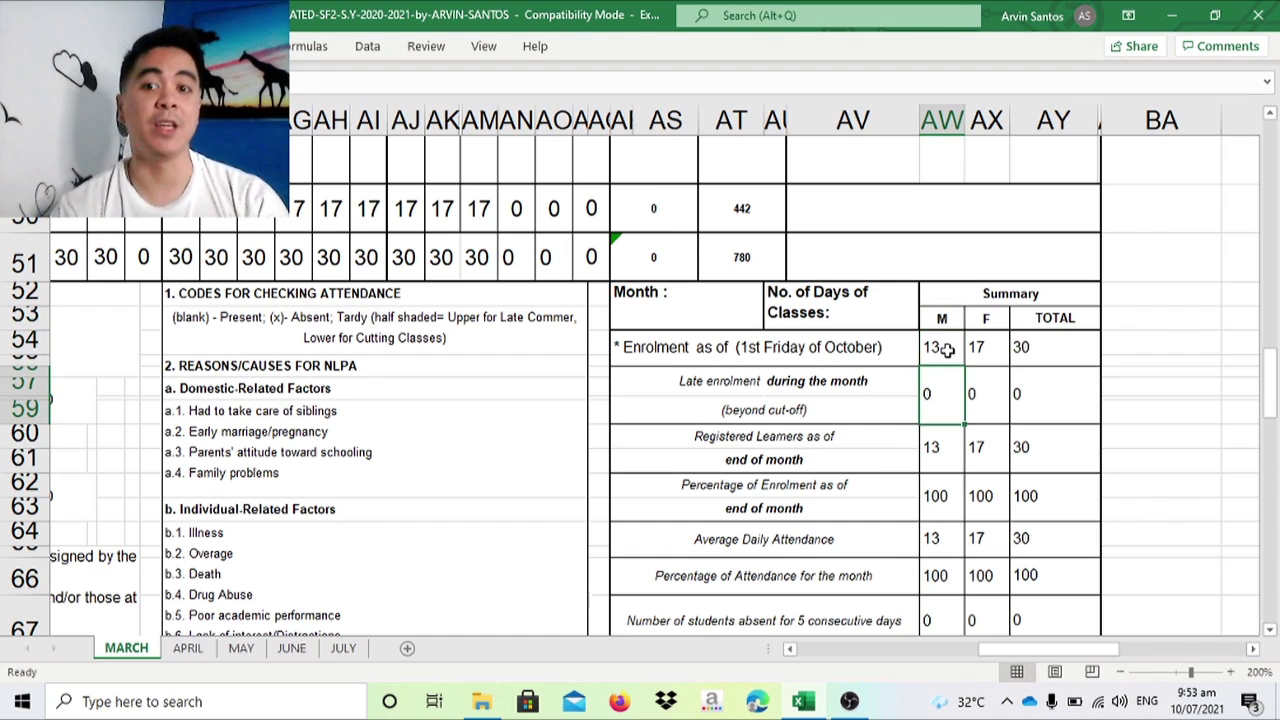
Examine the M, F and TOTAL cells of the Late enrolment and Registered Learners rows in the Summary table
{"action": "left_click", "coordinate": [976, 396]}
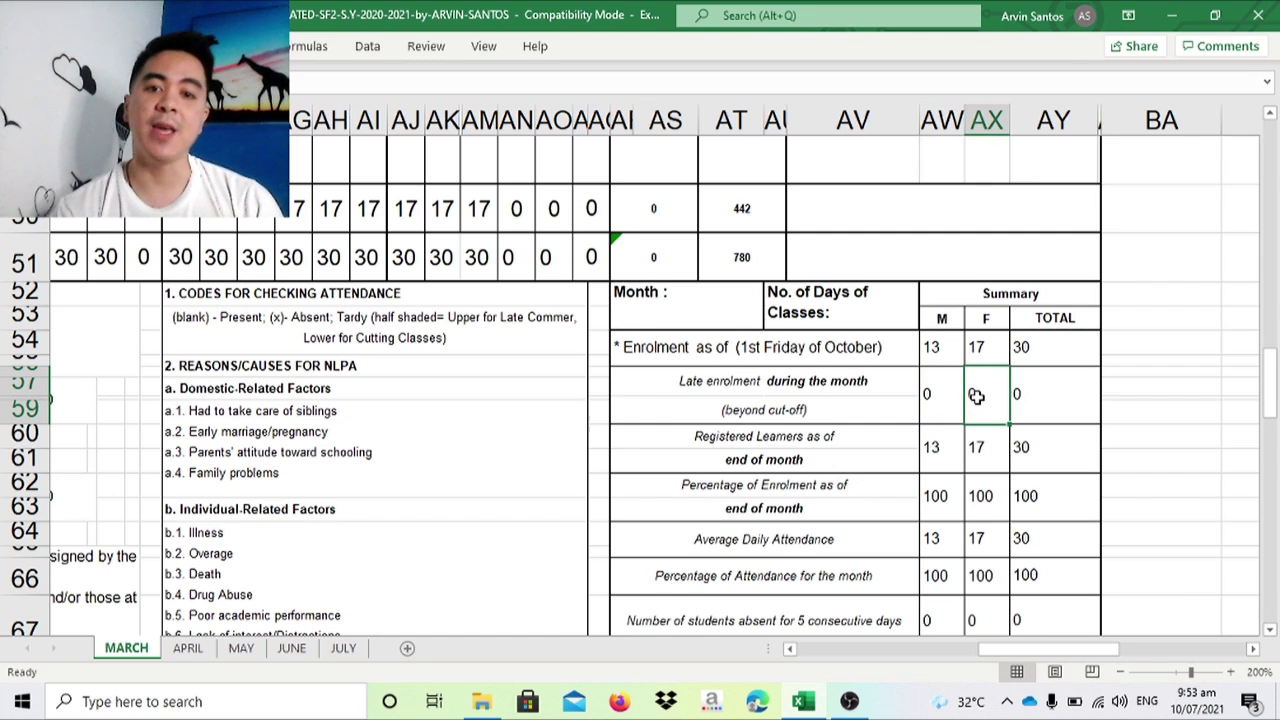
{"action": "key", "text": "Down"}
{"action": "key", "text": "Down"}
{"action": "key", "text": "Up"}
{"action": "key", "text": "Left"}
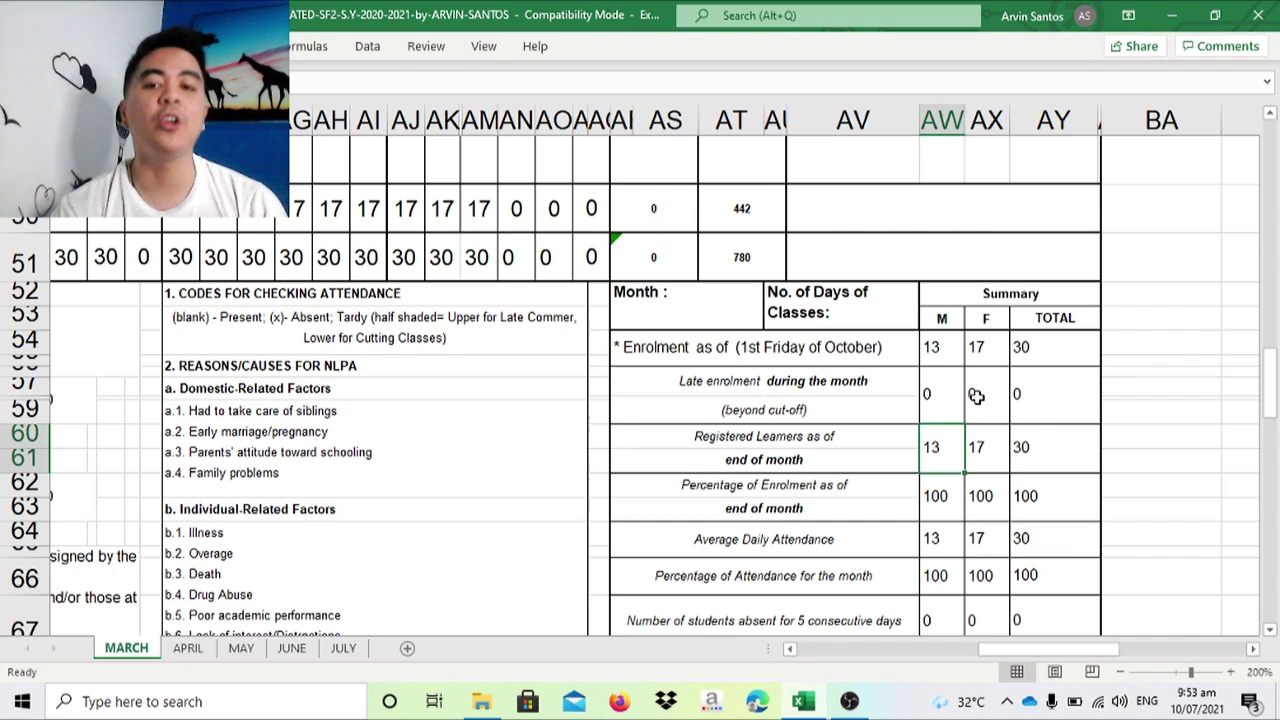
{"action": "key", "text": "Right"}
{"action": "key", "text": "Right"}
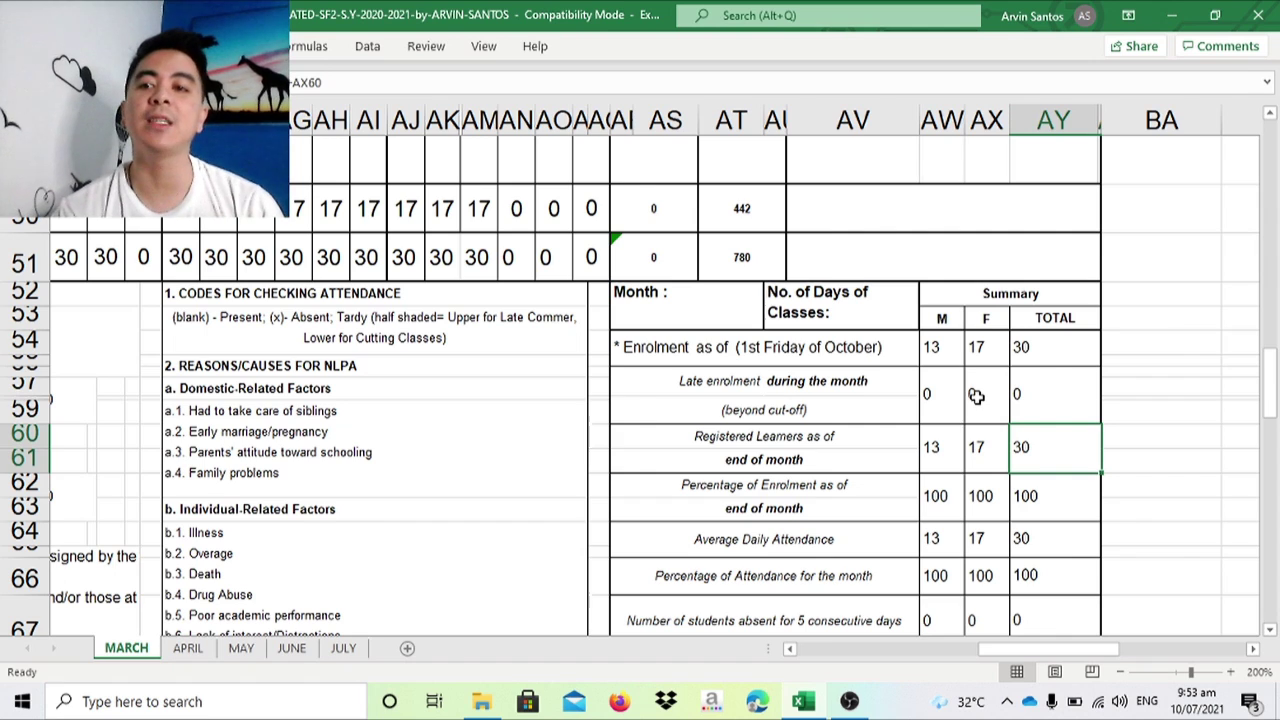
{"action": "left_click_drag", "start_coordinate": [1122, 652], "coordinate": [1230, 652]}
{"action": "mouse_move", "coordinate": [1275, 420]}
{"action": "left_mouse_down"}
{"action": "mouse_move", "coordinate": [1270, 152]}
{"action": "mouse_move", "coordinate": [1270, 395]}
{"action": "left_mouse_up"}
{"action": "left_click", "coordinate": [515, 255]}
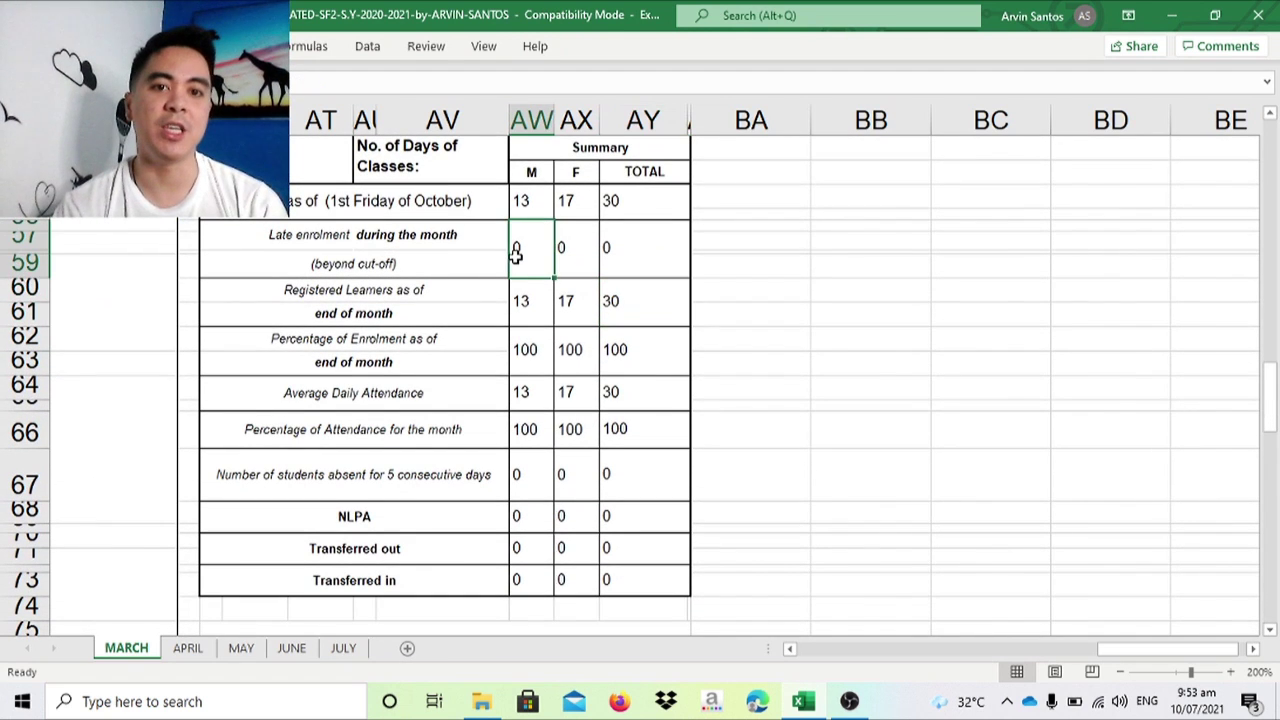
{"action": "left_click", "coordinate": [527, 291]}
{"action": "key", "text": "Right"}
{"action": "key", "text": "Right"}
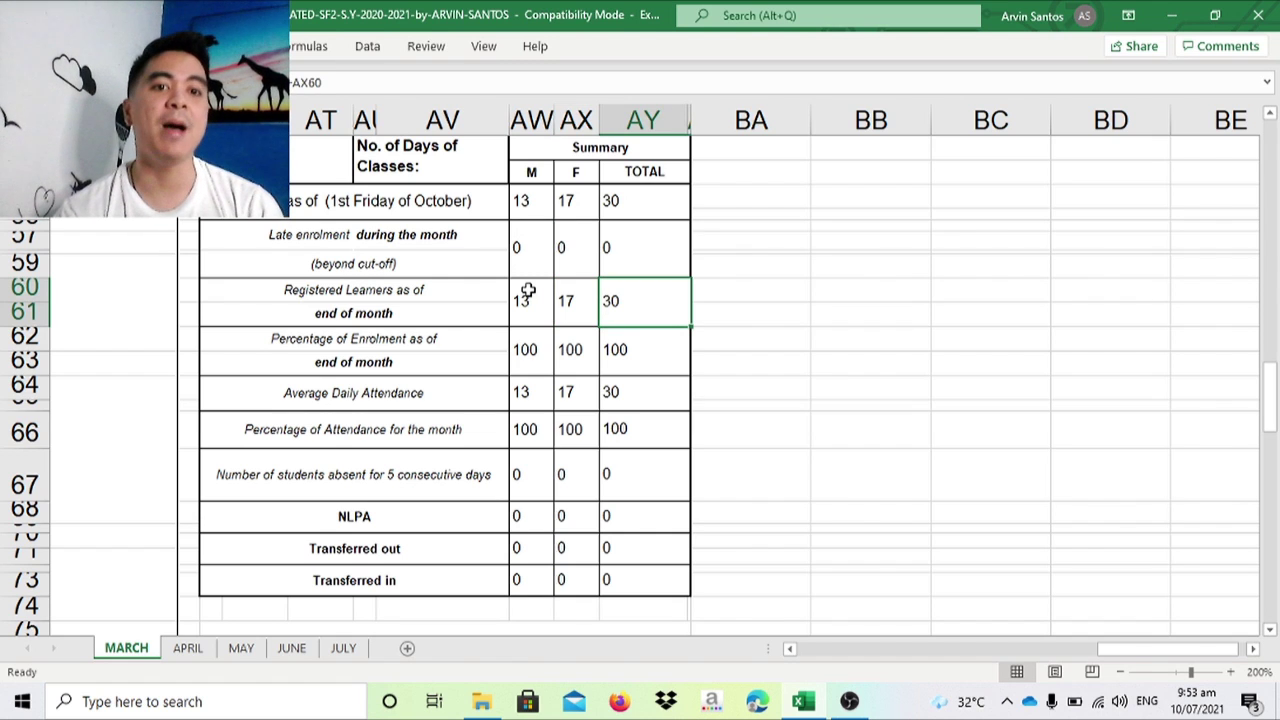
Check the male Percentage of Enrolment formula against the enrolment and registered learners figures it is based on
{"action": "key", "text": "Left"}
{"action": "key", "text": "Left"}
{"action": "key", "text": "Left"}
{"action": "key", "text": "Left"}
{"action": "key", "text": "Left"}
{"action": "key", "text": "Left"}
{"action": "key", "text": "Left"}
{"action": "key", "text": "Left"}
{"action": "key", "text": "Left"}
{"action": "key", "text": "Left"}
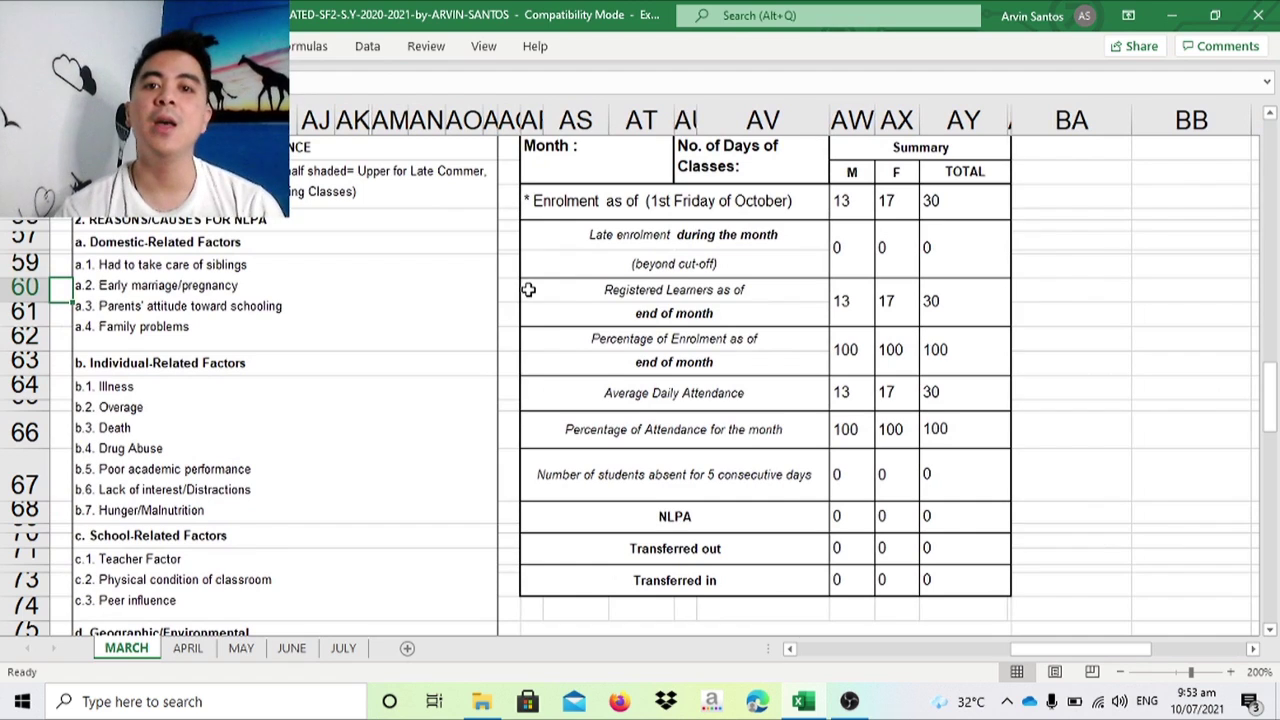
{"action": "left_click", "coordinate": [845, 358]}
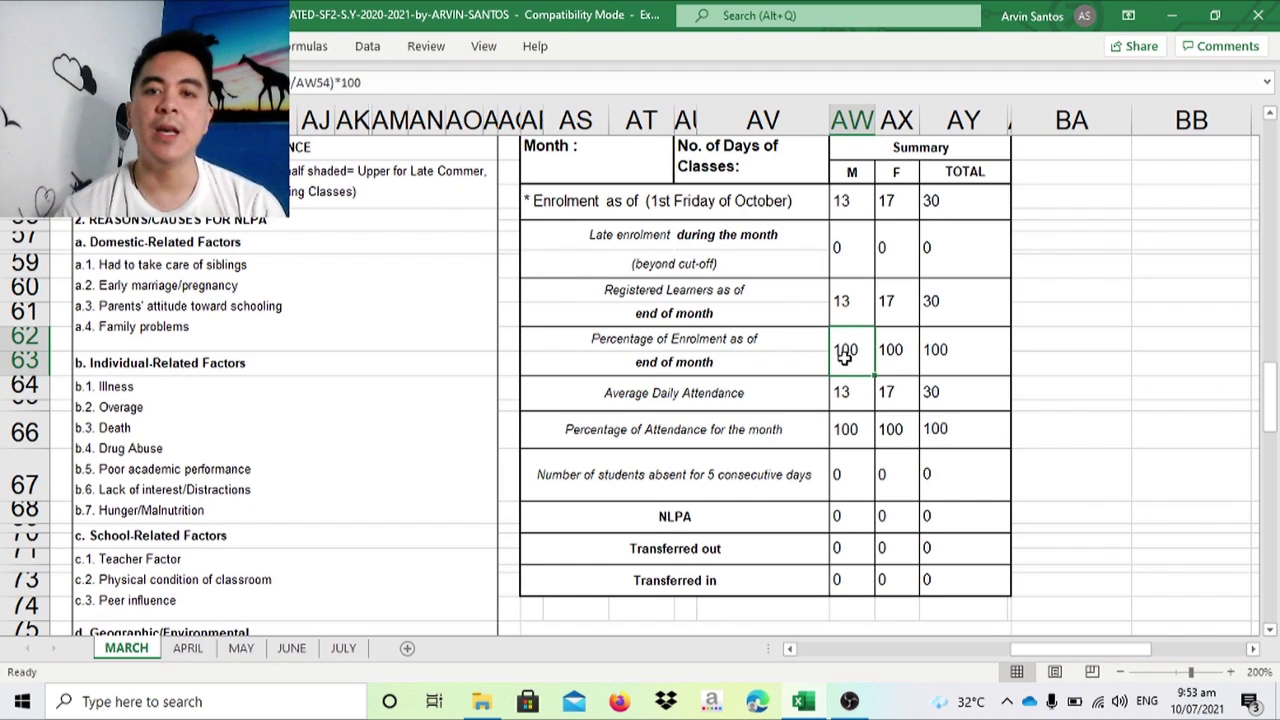
{"action": "key", "text": "Down"}
{"action": "key", "text": "Up"}
{"action": "key", "text": "Up"}
{"action": "key", "text": "Up"}
{"action": "key", "text": "Up"}
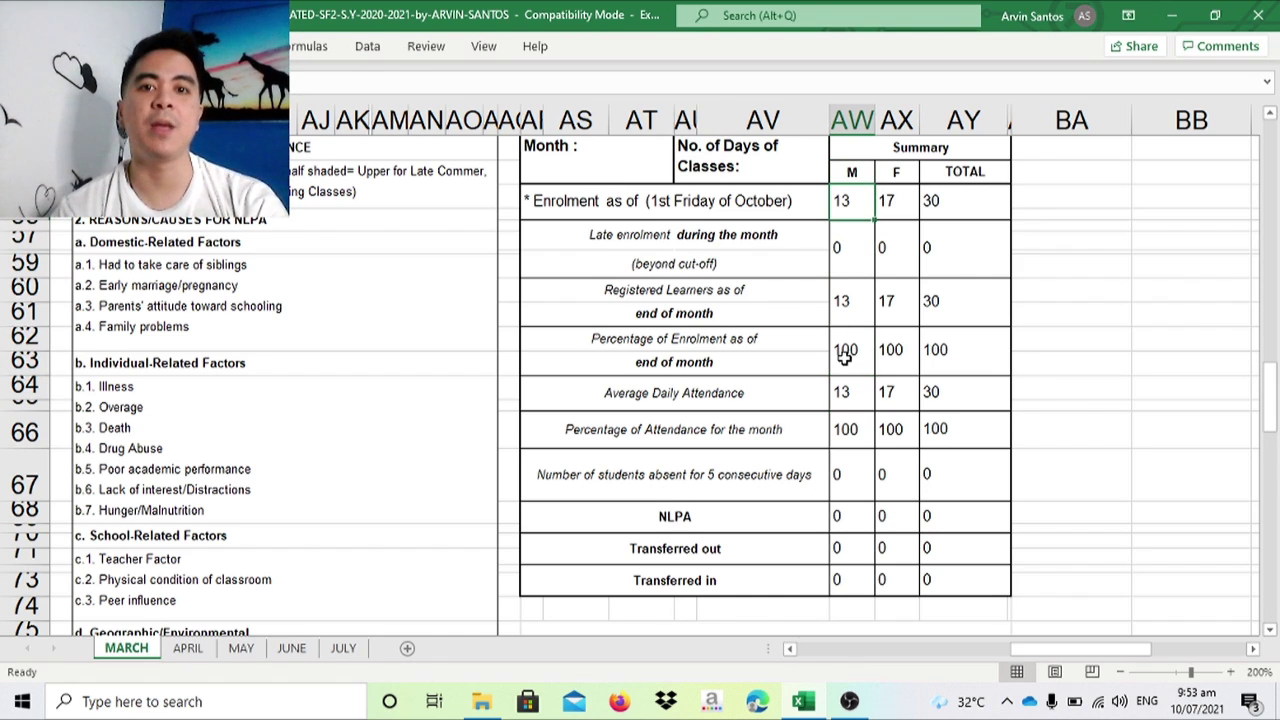
{"action": "key", "text": "Down"}
{"action": "key", "text": "Down"}
{"action": "key", "text": "Down"}
{"action": "key", "text": "Up"}
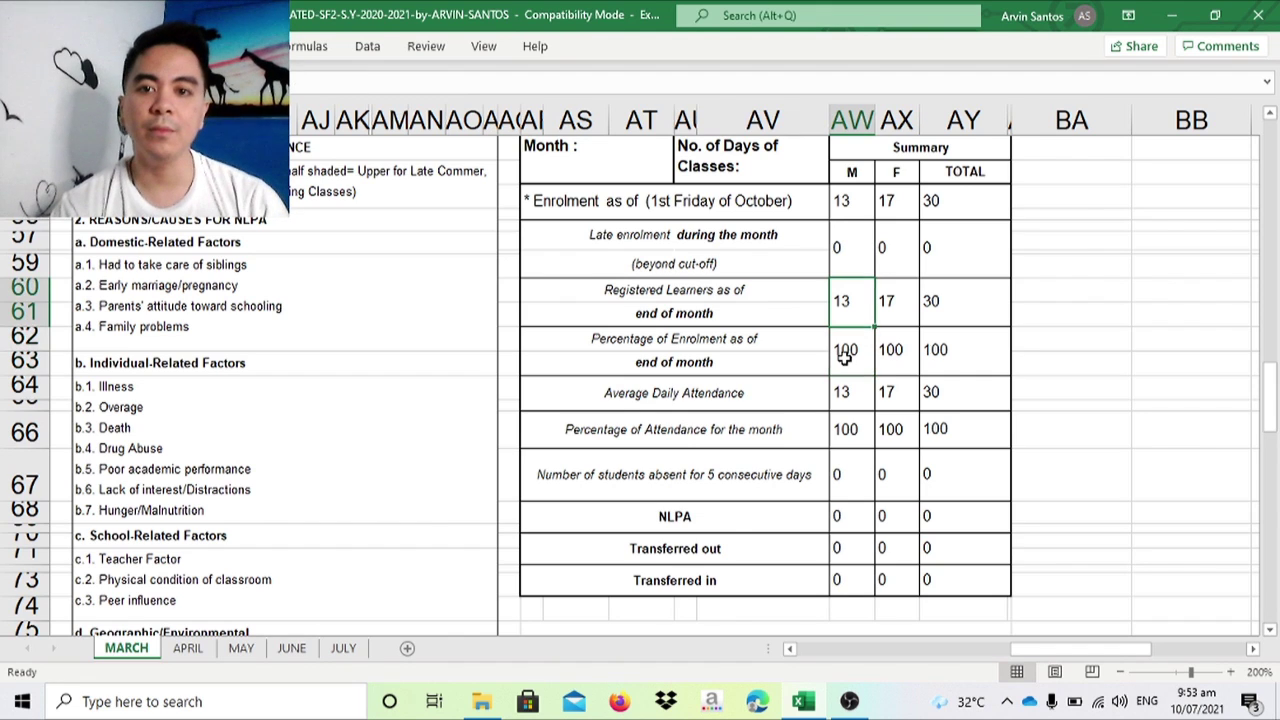
Set the female Registered Learners as of end of month in AX60 to 18
{"action": "key", "text": "Right"}
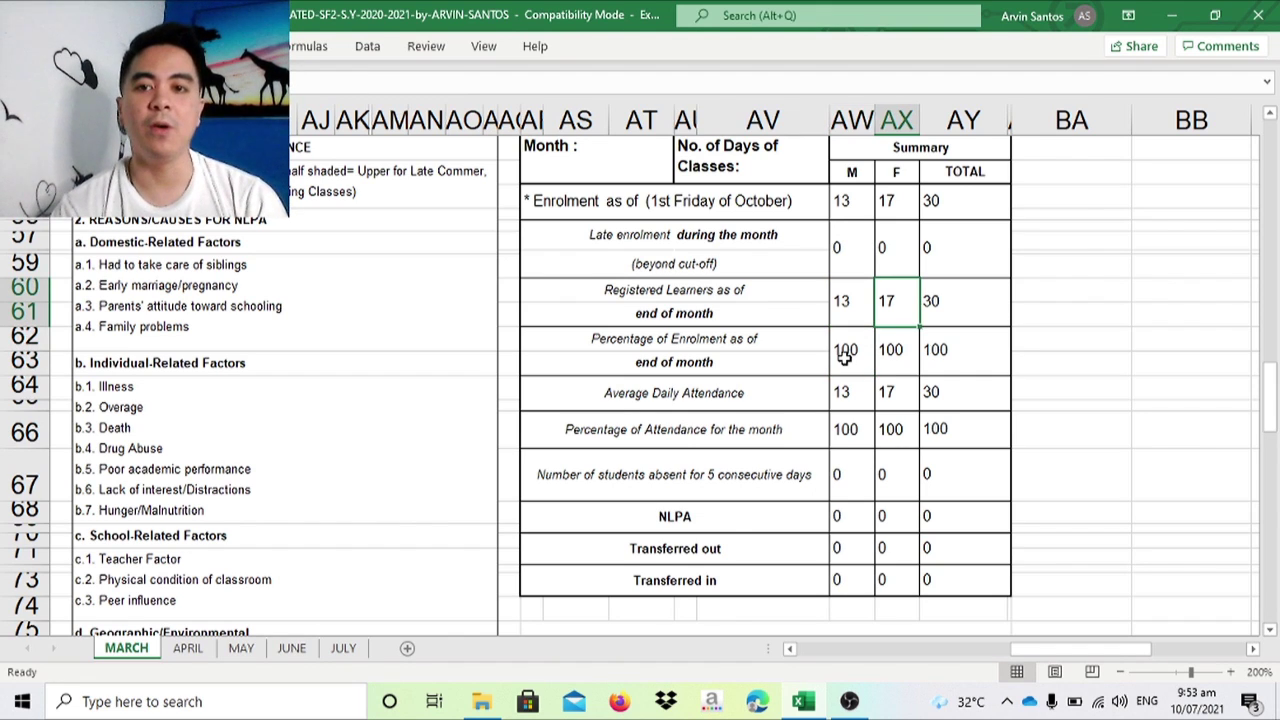
{"action": "type", "text": "18"}
{"action": "key", "text": "Return"}
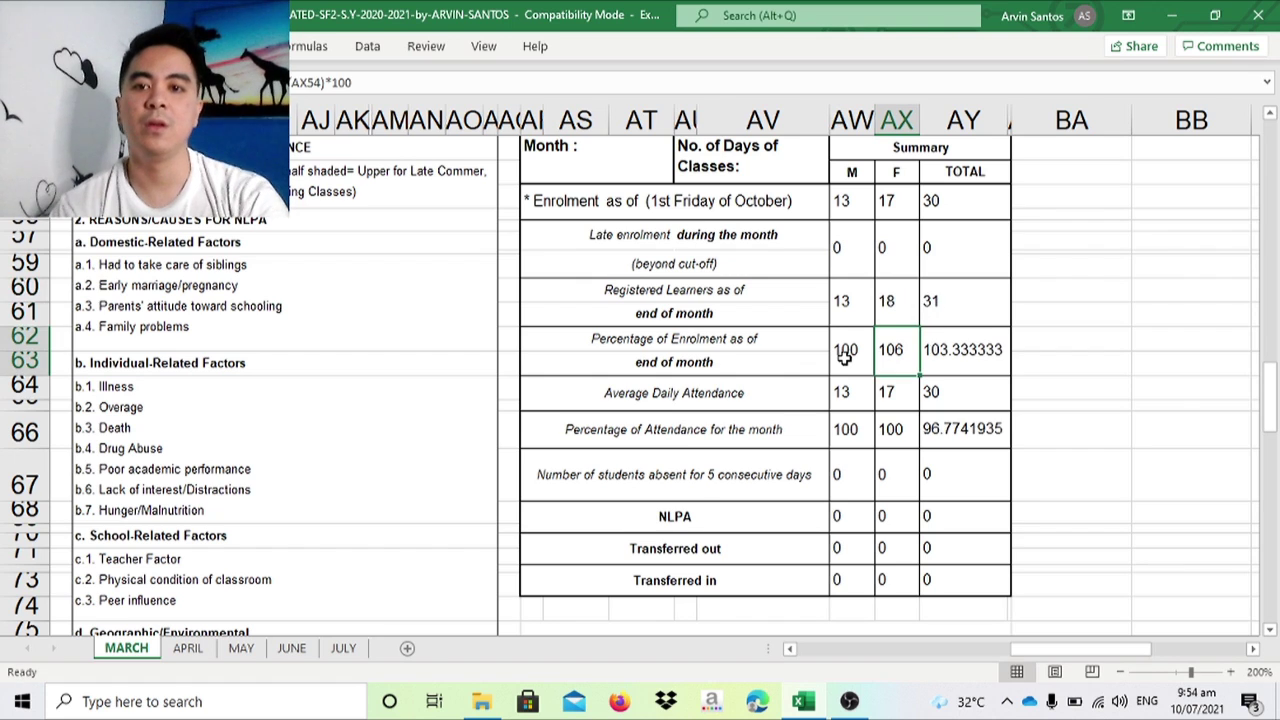
Set the female Registered Learners as of end of month in AX60 back to 17
{"action": "key", "text": "Up"}
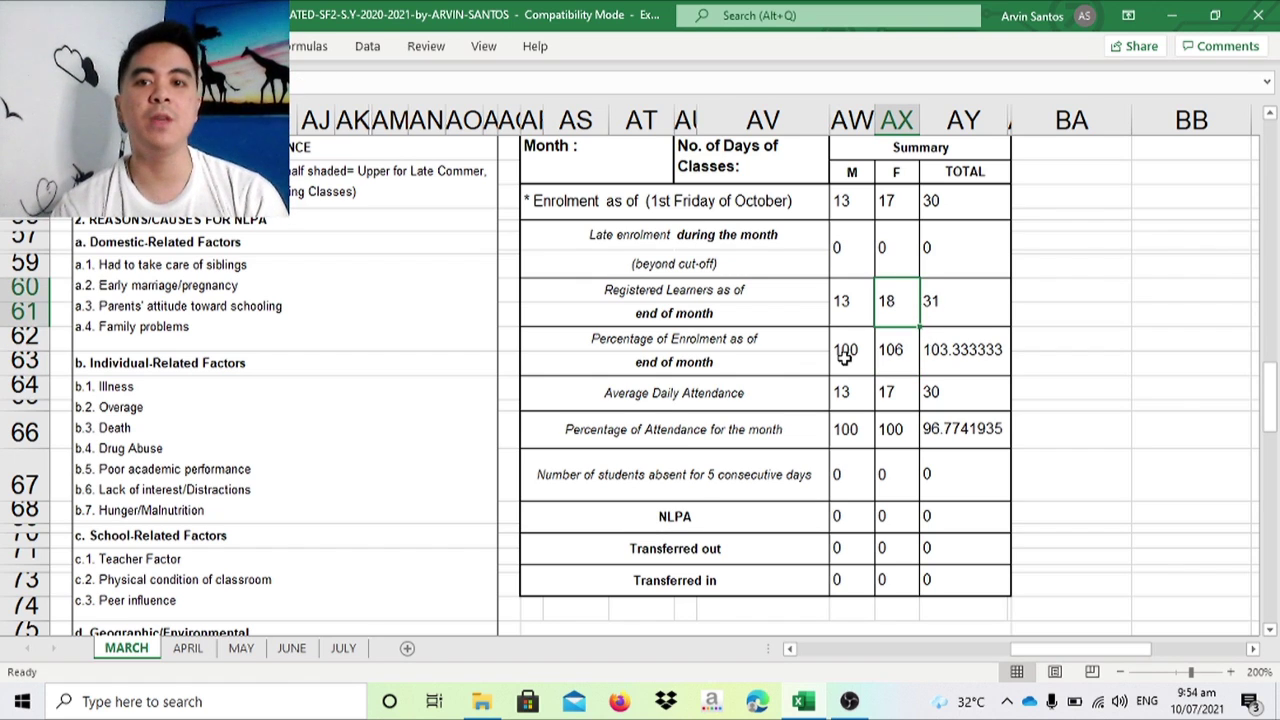
{"action": "type", "text": "1"}
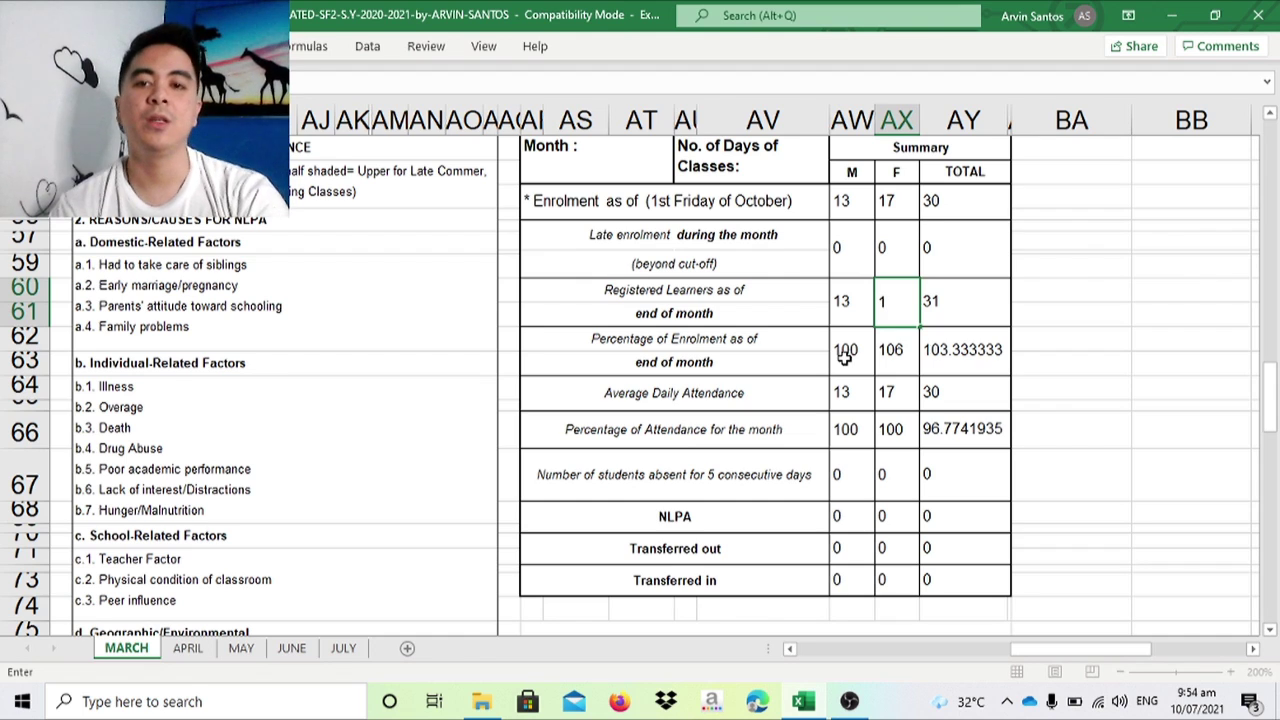
{"action": "key", "text": "Return"}
Examine the Average Daily Attendance row and read the guideline defining it as total daily attendance over school days
{"action": "key", "text": "Down"}
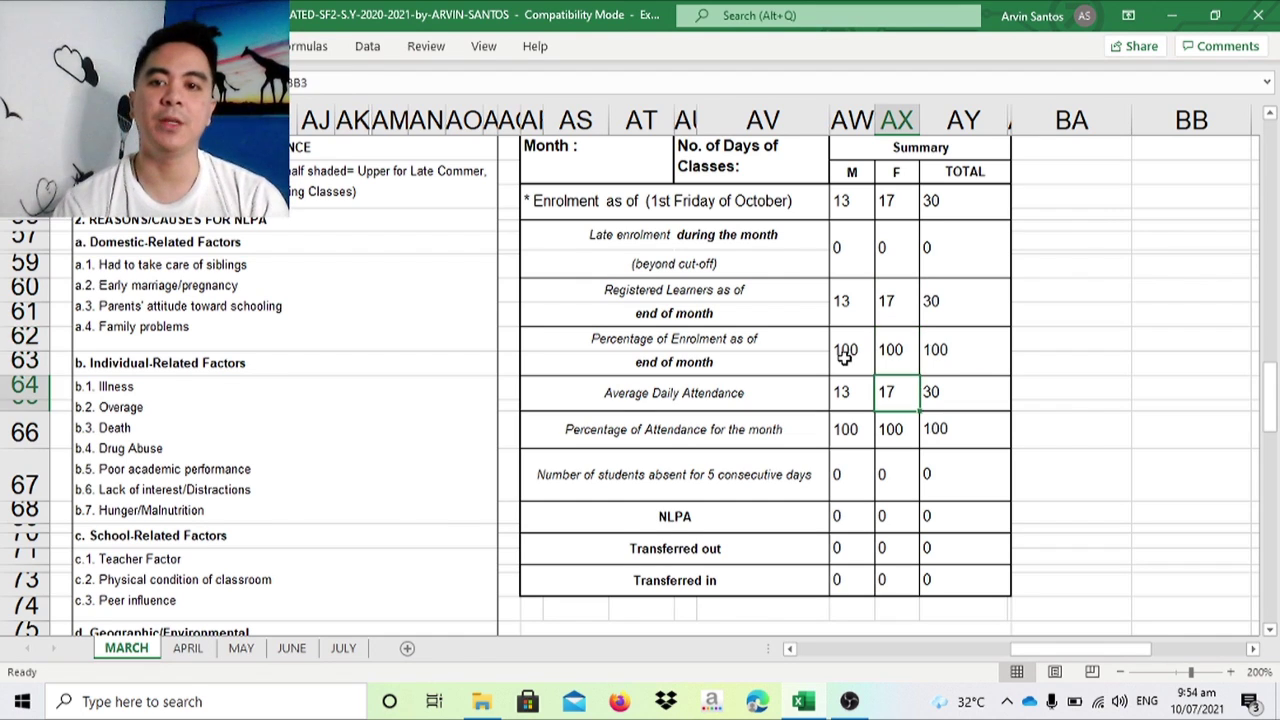
{"action": "key", "text": "Up"}
{"action": "key", "text": "Right"}
{"action": "key", "text": "Down"}
{"action": "key", "text": "Left"}
{"action": "key", "text": "Left"}
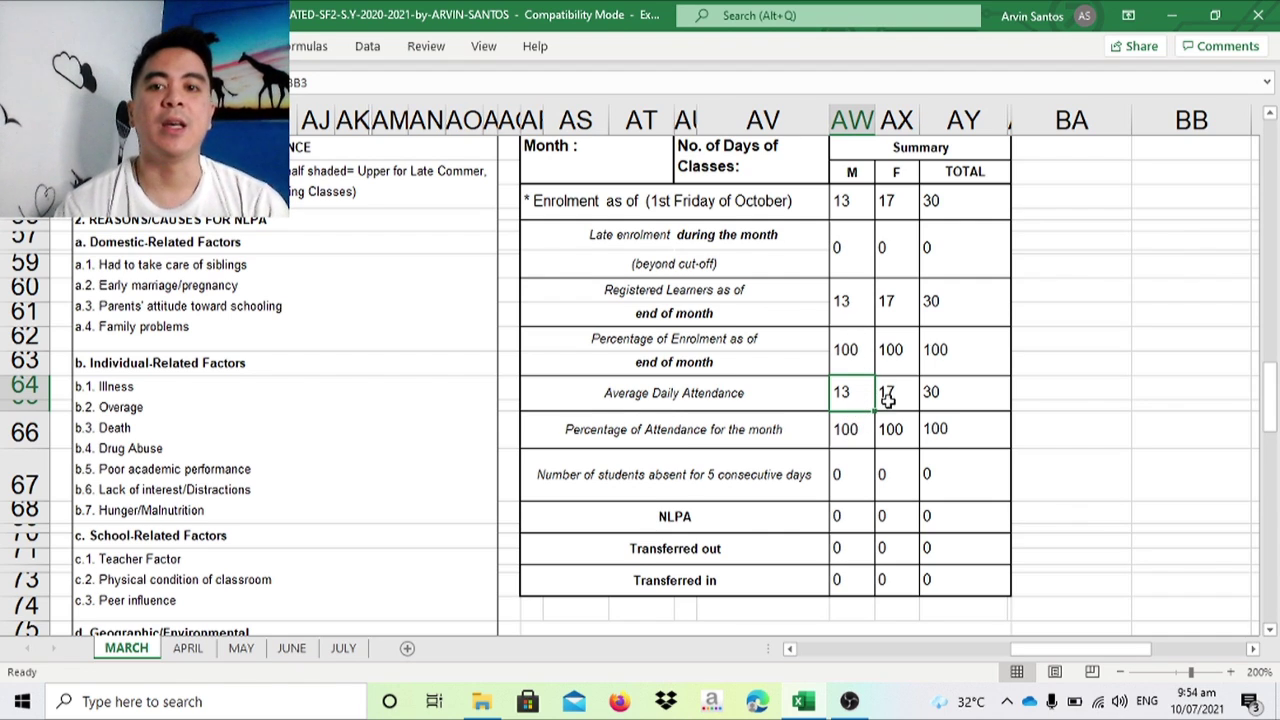
{"action": "key", "text": "Left"}
{"action": "key", "text": "Left"}
{"action": "key", "text": "Left"}
{"action": "key", "text": "Left"}
{"action": "key", "text": "Left"}
{"action": "key", "text": "Left"}
{"action": "key", "text": "Left"}
{"action": "key", "text": "Left"}
{"action": "key", "text": "Left"}
{"action": "key", "text": "Left"}
{"action": "key", "text": "Left"}
{"action": "key", "text": "Left"}
{"action": "key", "text": "Left"}
{"action": "key", "text": "Left"}
{"action": "key", "text": "Left"}
{"action": "key", "text": "Left"}
{"action": "key", "text": "Left"}
{"action": "key", "text": "Left"}
{"action": "key", "text": "Left"}
{"action": "key", "text": "Left"}
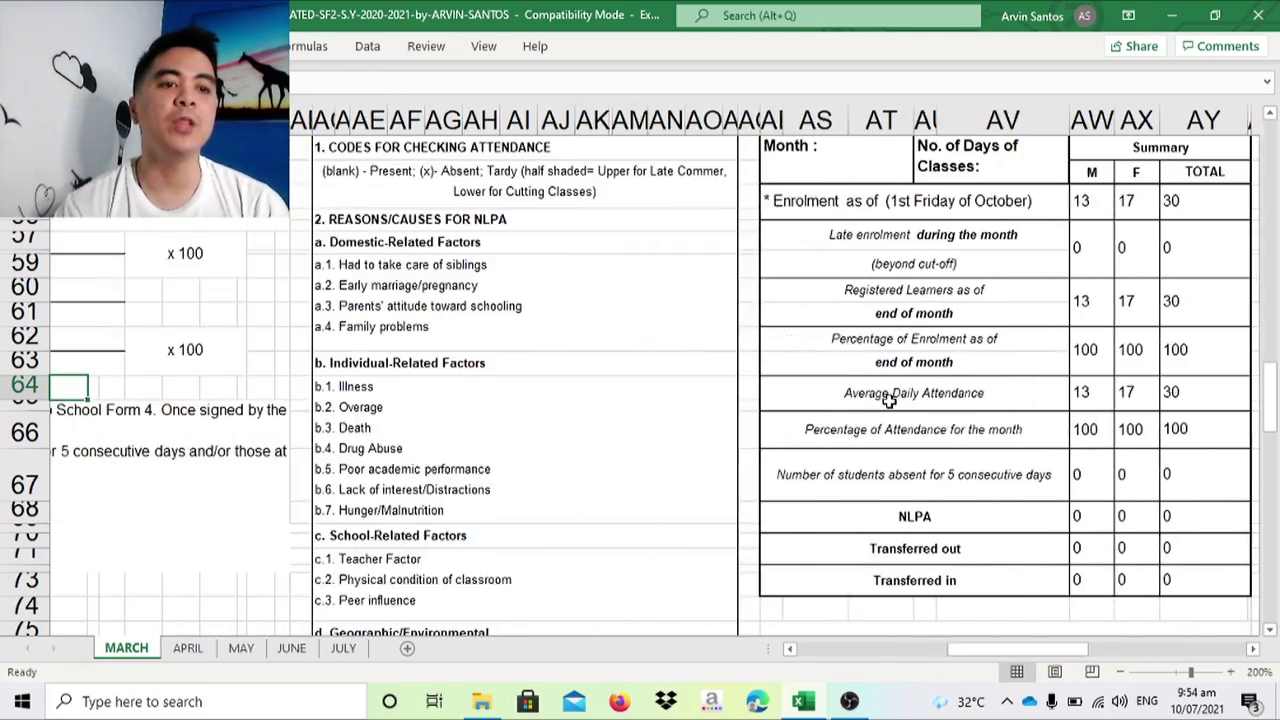
{"action": "key", "text": "Left"}
{"action": "key", "text": "Left"}
{"action": "key", "text": "Left"}
{"action": "key", "text": "Left"}
{"action": "key", "text": "Left"}
{"action": "key", "text": "Left"}
{"action": "key", "text": "Left"}
{"action": "key", "text": "Left"}
{"action": "key", "text": "Left"}
{"action": "key", "text": "Left"}
{"action": "key", "text": "Left"}
{"action": "key", "text": "Left"}
{"action": "key", "text": "Left"}
{"action": "key", "text": "Left"}
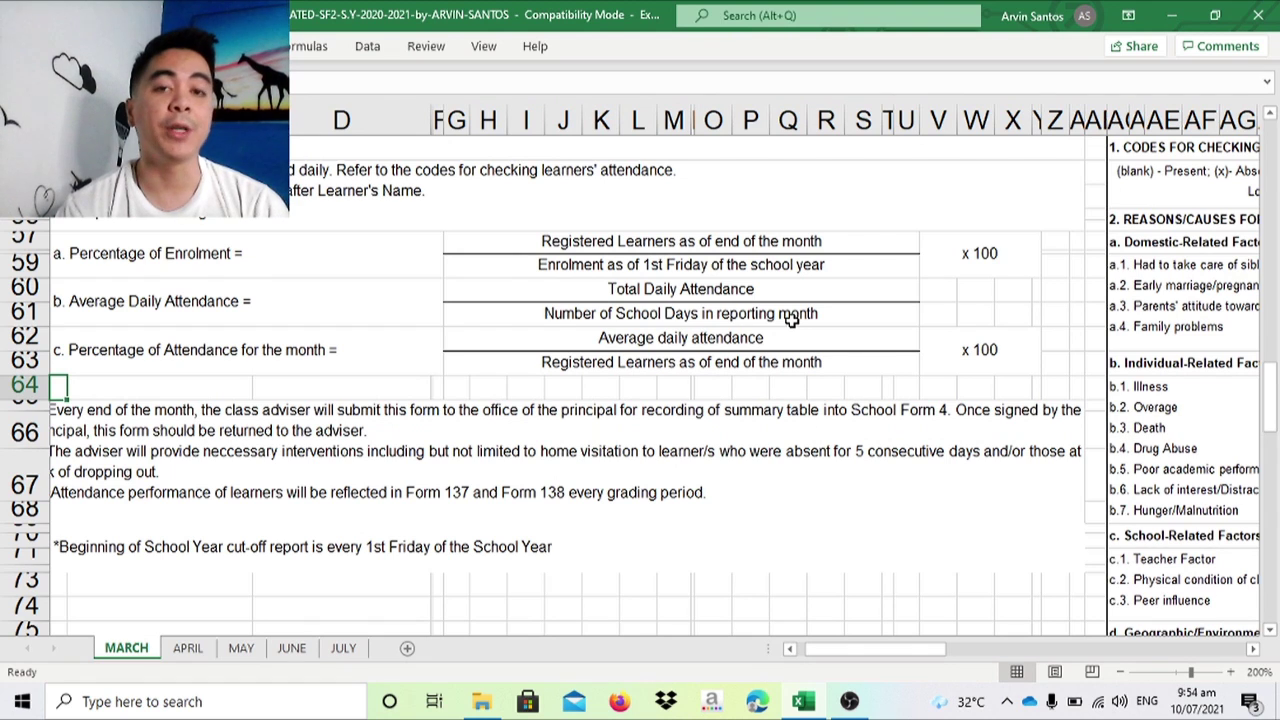
Inspect the male Percentage of Attendance formula in AW66 and read the guideline formula for it among the form's notes
{"action": "key", "text": "Right"}
{"action": "key", "text": "Right"}
{"action": "key", "text": "Right"}
{"action": "key", "text": "Right"}
{"action": "key", "text": "Right"}
{"action": "key", "text": "Right"}
{"action": "key", "text": "Right"}
{"action": "key", "text": "Right"}
{"action": "key", "text": "Right"}
{"action": "key", "text": "Right"}
{"action": "key", "text": "Right"}
{"action": "key", "text": "Right"}
{"action": "key", "text": "Right"}
{"action": "key", "text": "Right"}
{"action": "key", "text": "Right"}
{"action": "key", "text": "Right"}
{"action": "key", "text": "Right"}
{"action": "key", "text": "Right"}
{"action": "key", "text": "Right"}
{"action": "key", "text": "Right"}
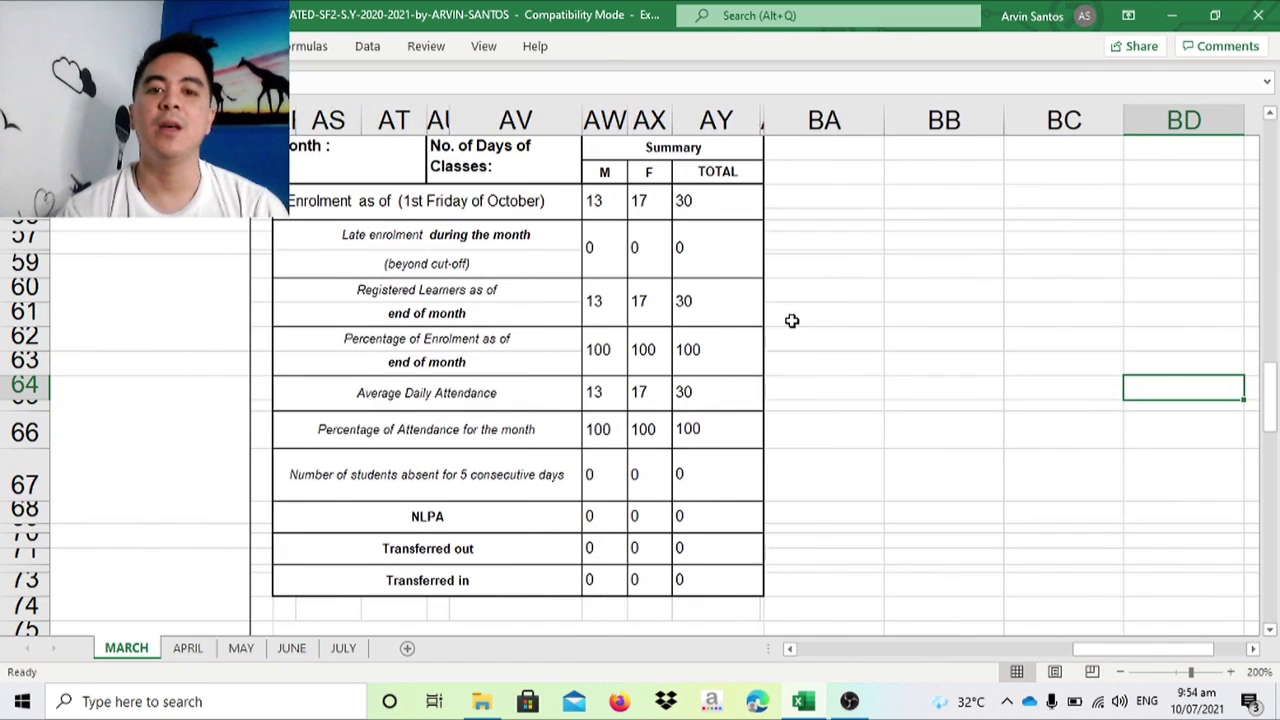
{"action": "left_click", "coordinate": [609, 429]}
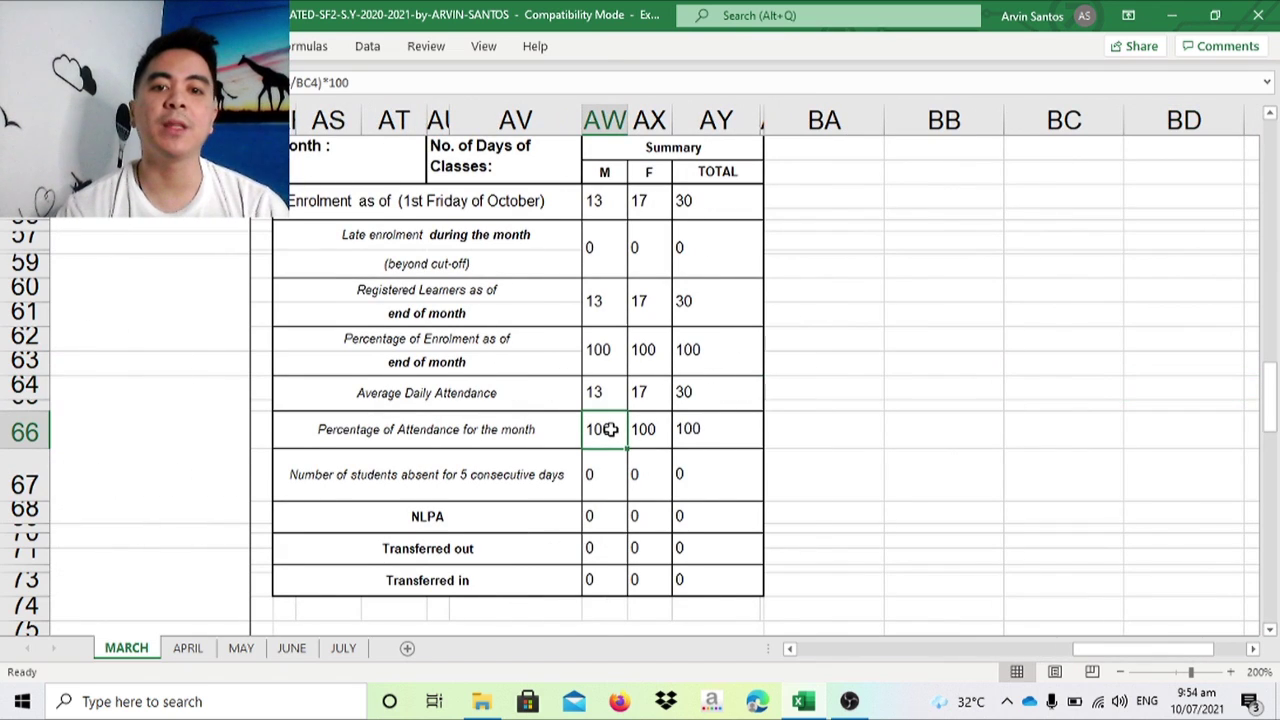
{"action": "key", "text": "Left"}
{"action": "key", "text": "Left"}
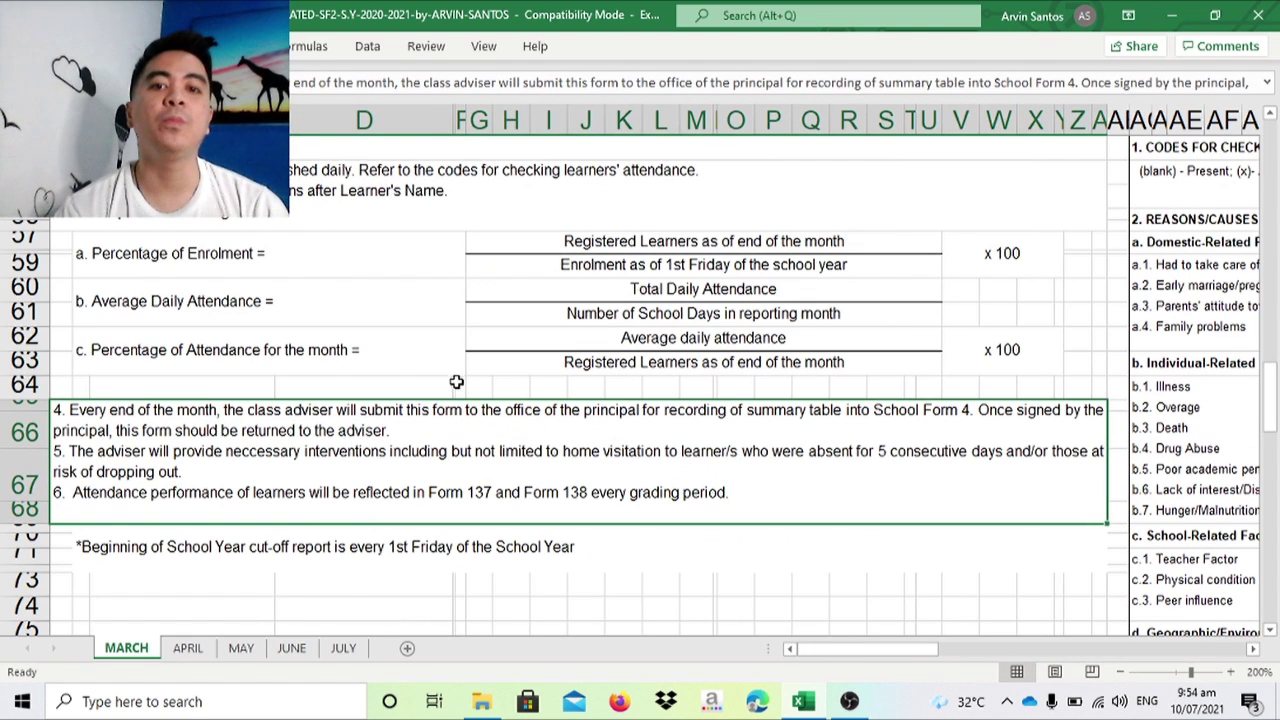
{"action": "left_click", "coordinate": [727, 341]}
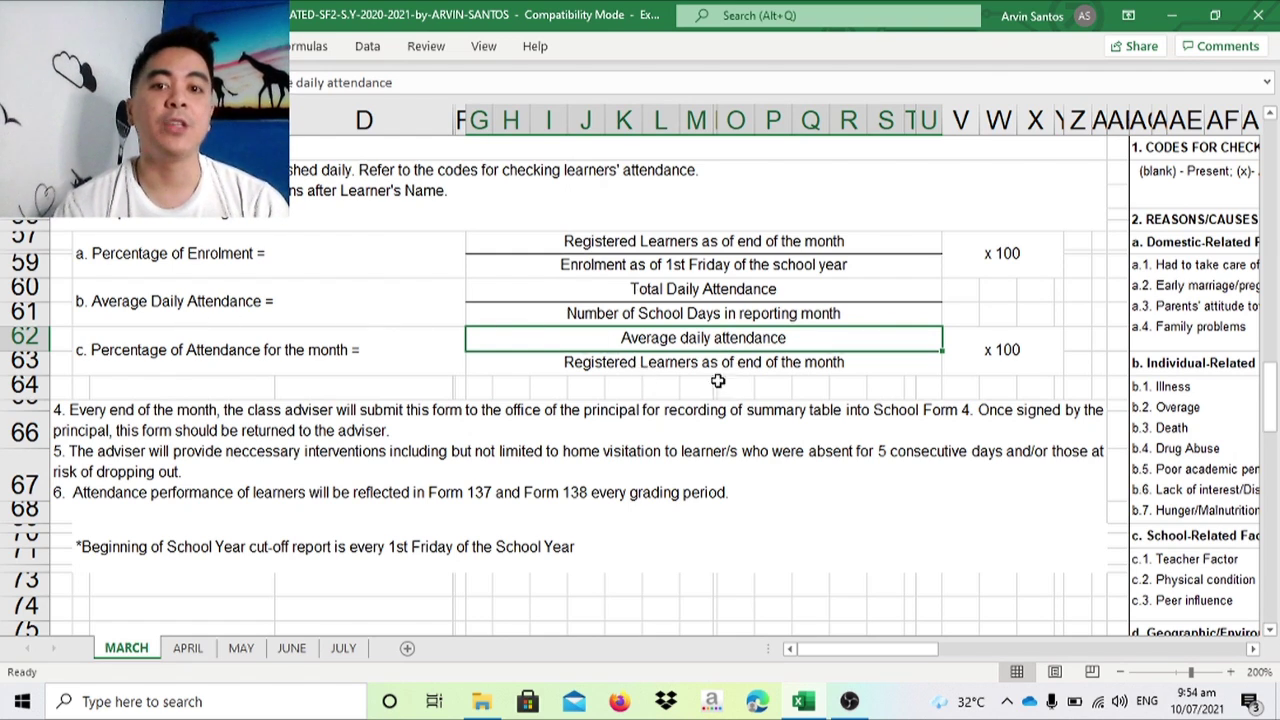
{"action": "left_click", "coordinate": [978, 364]}
Compare the Summary table's Percentage of Attendance row with its Registered Learners and Average Daily Attendance rows
{"action": "key", "text": "Right"}
{"action": "key", "text": "Right"}
{"action": "key", "text": "Right"}
{"action": "key", "text": "Right"}
{"action": "key", "text": "Right"}
{"action": "key", "text": "Right"}
{"action": "key", "text": "Right"}
{"action": "key", "text": "Right"}
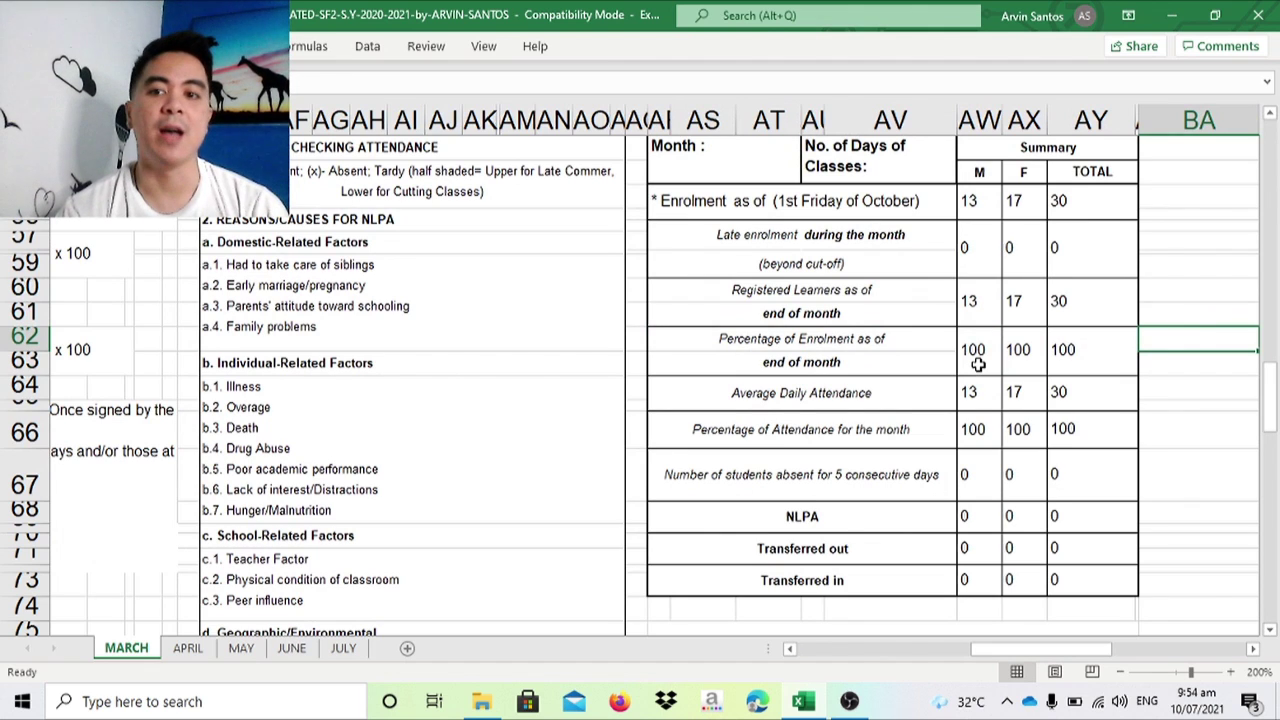
{"action": "left_click", "coordinate": [976, 437]}
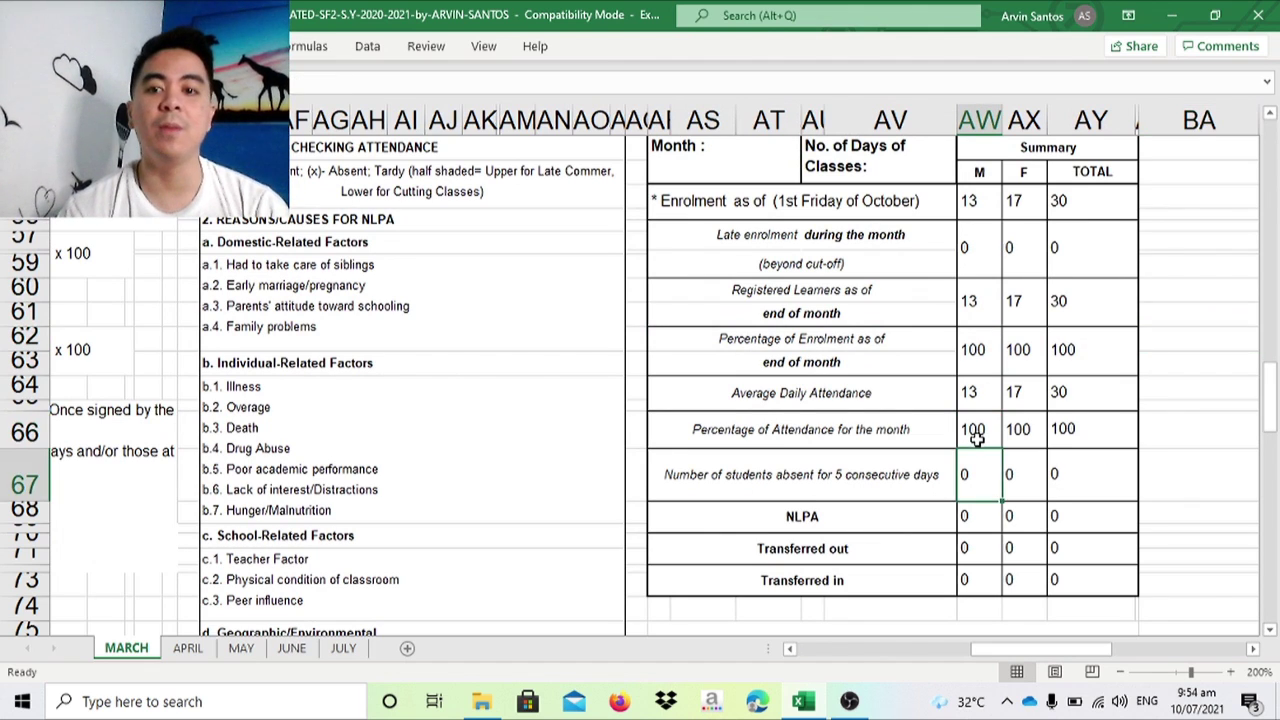
{"action": "key", "text": "Up"}
{"action": "key", "text": "Up"}
{"action": "key", "text": "Up"}
{"action": "key", "text": "Up"}
{"action": "key", "text": "Up"}
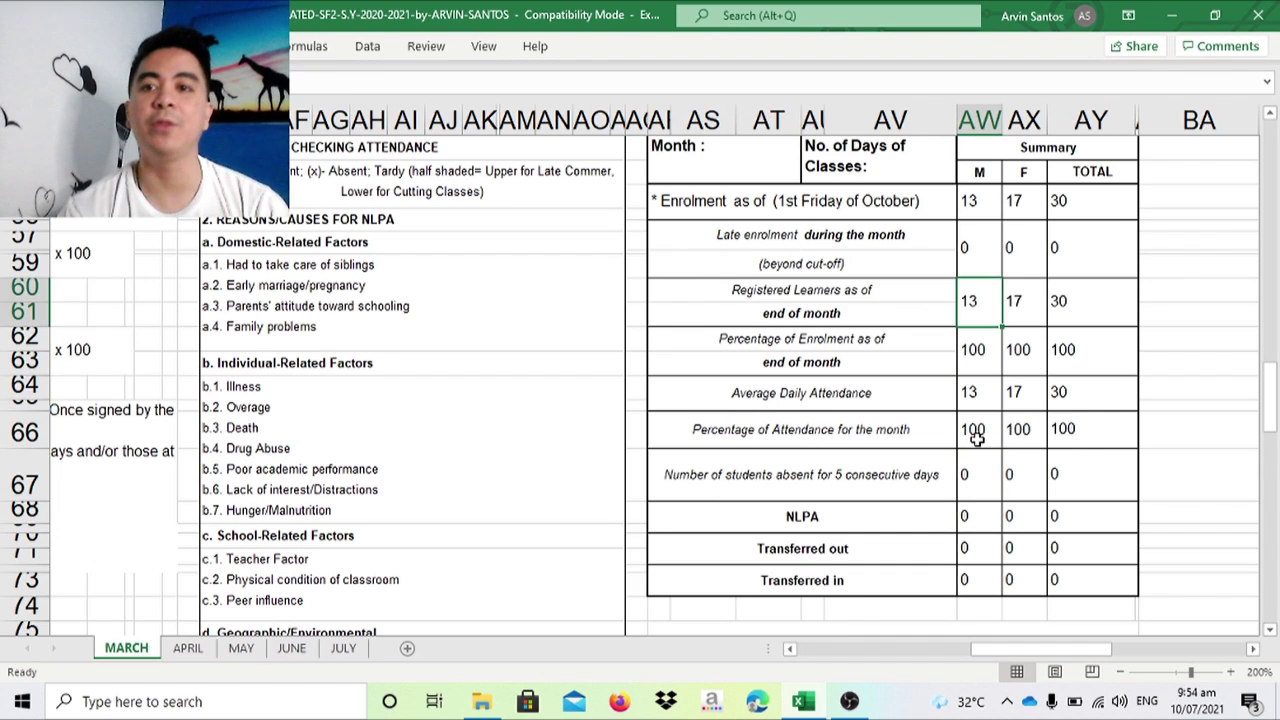
{"action": "key", "text": "Down"}
{"action": "key", "text": "Down"}
{"action": "key", "text": "Down"}
{"action": "key", "text": "Down"}
{"action": "key", "text": "Down"}
{"action": "key", "text": "Down"}
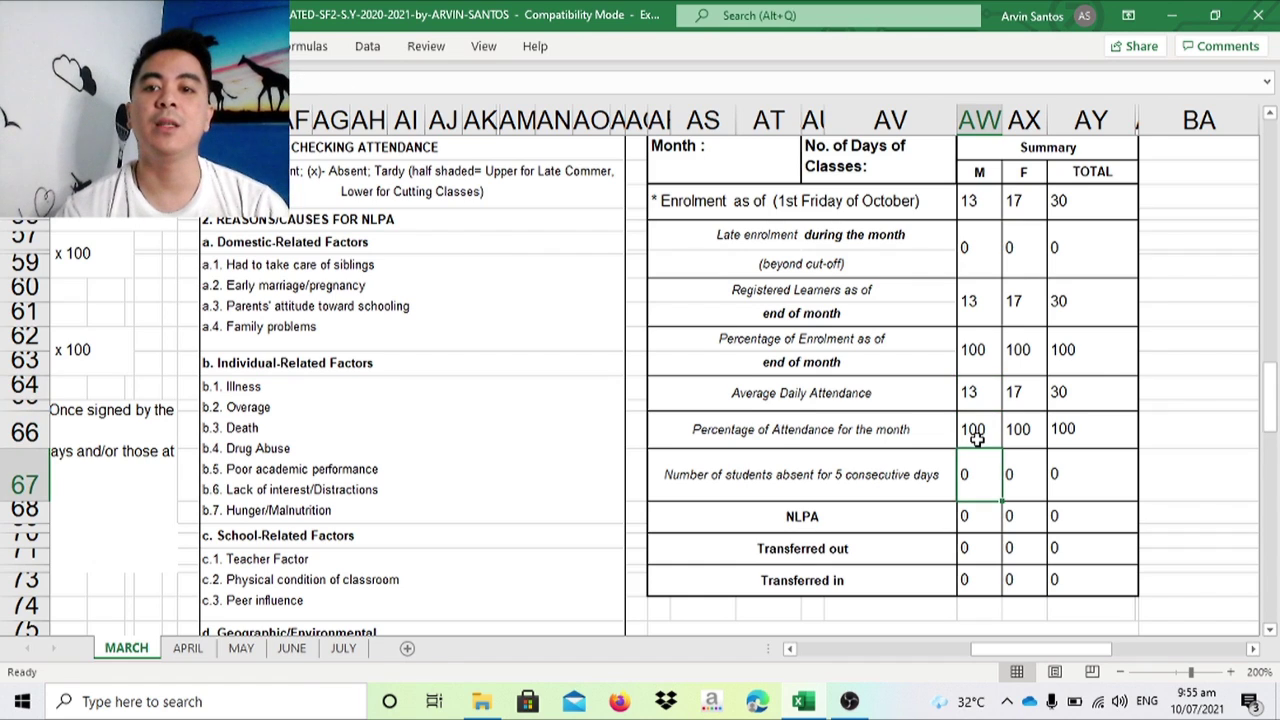
{"action": "key", "text": "Up"}
{"action": "key", "text": "Right"}
{"action": "key", "text": "Right"}
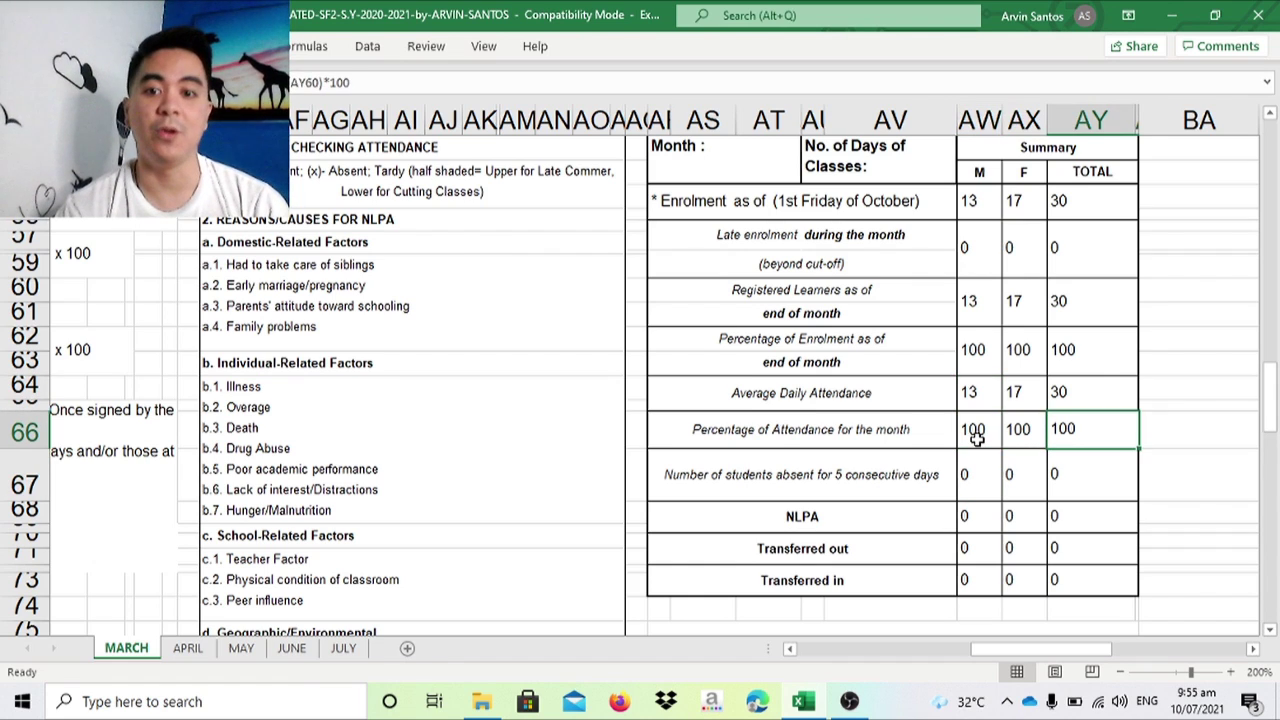
Review the Summary rows for students absent 5 consecutive days, NLPA, Transferred out and Transferred in
{"action": "key", "text": "Down"}
{"action": "key", "text": "Down"}
{"action": "key", "text": "Left"}
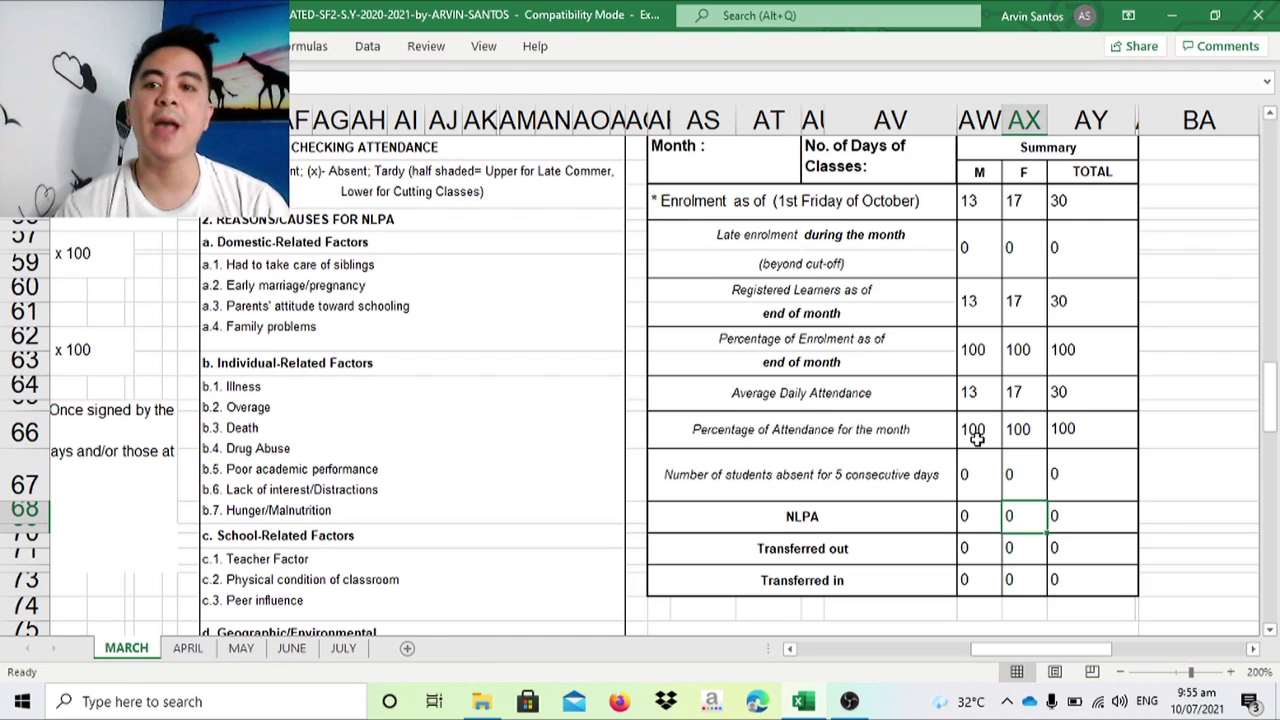
{"action": "key", "text": "Up"}
{"action": "key", "text": "Left"}
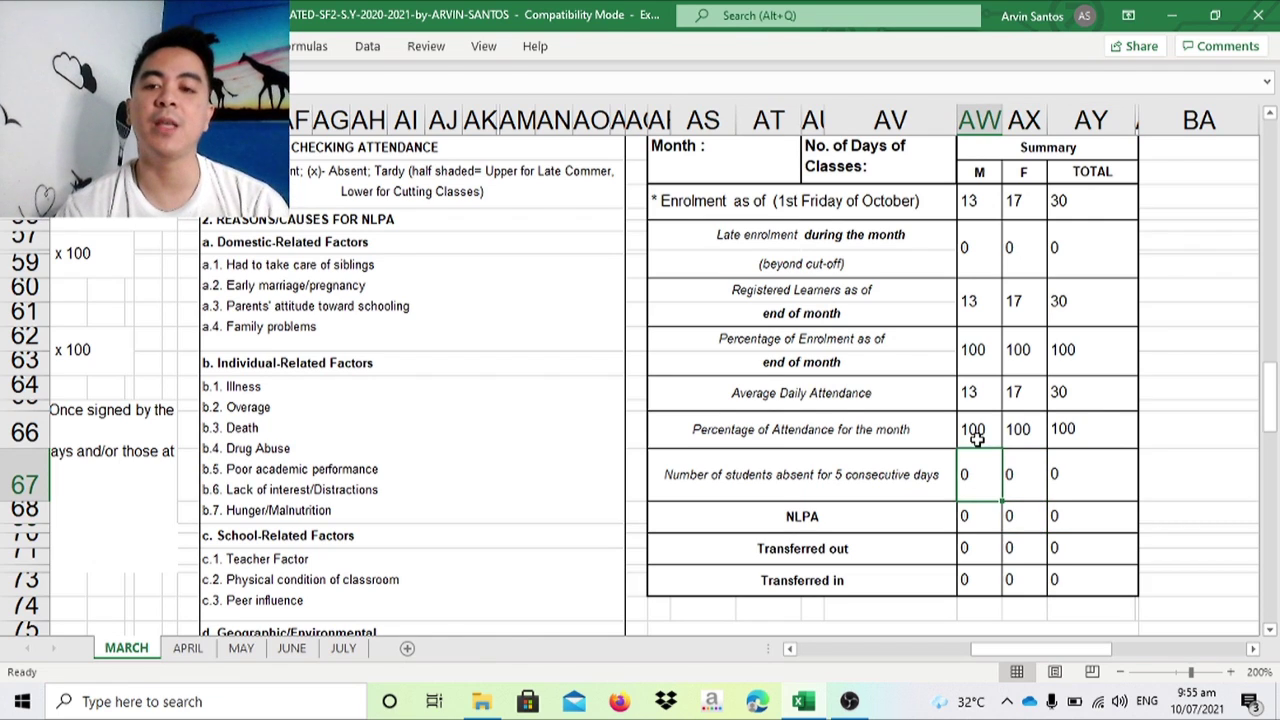
{"action": "key", "text": "Down"}
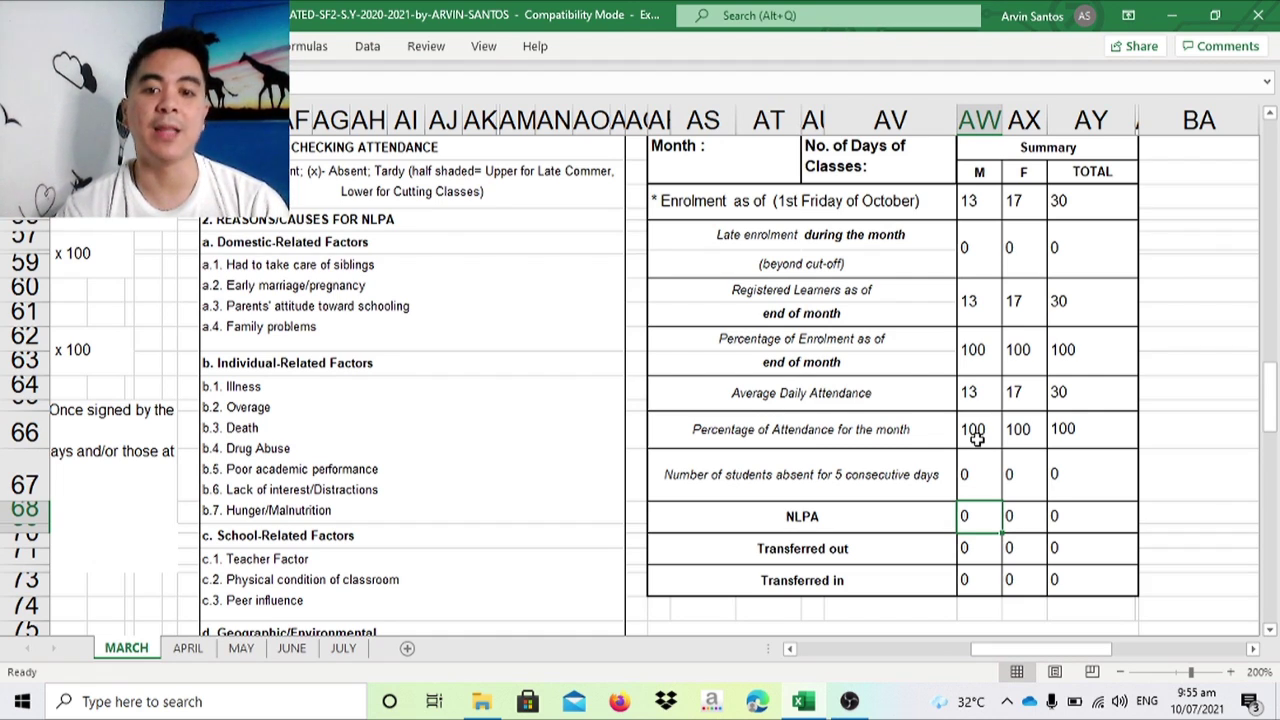
{"action": "key", "text": "Down"}
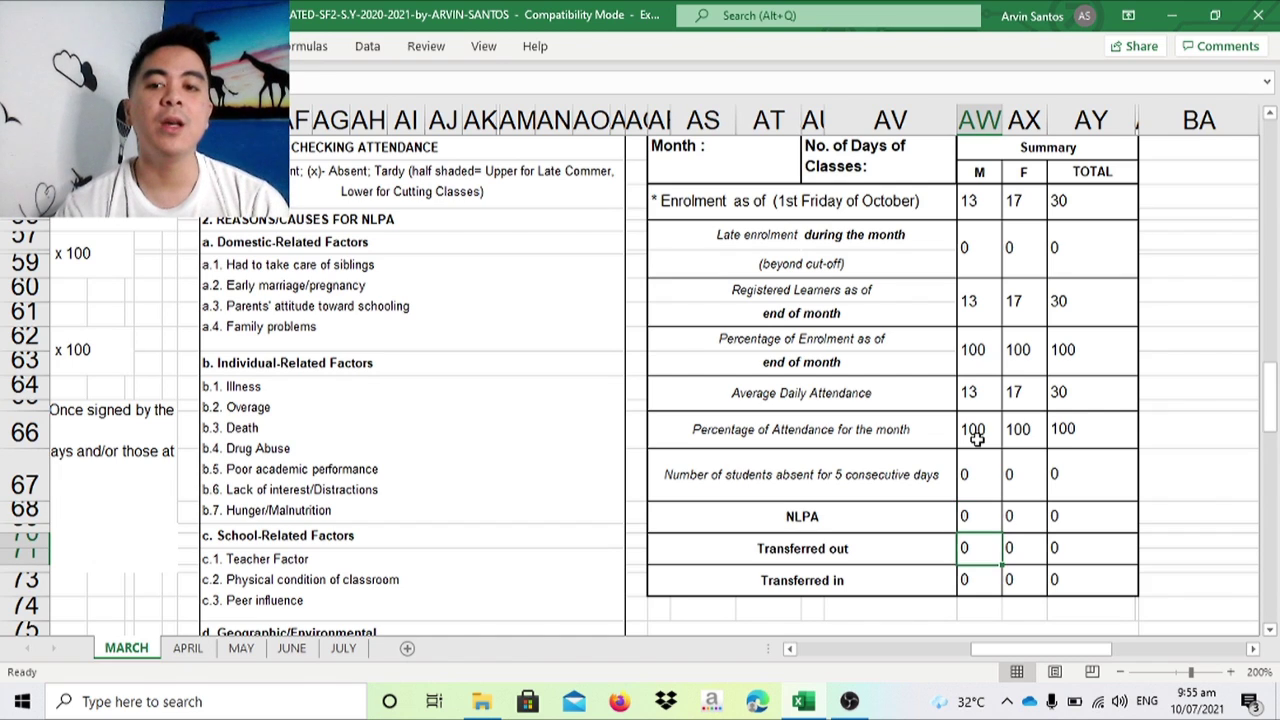
{"action": "key", "text": "Right"}
{"action": "key", "text": "Down"}
{"action": "key", "text": "Left"}
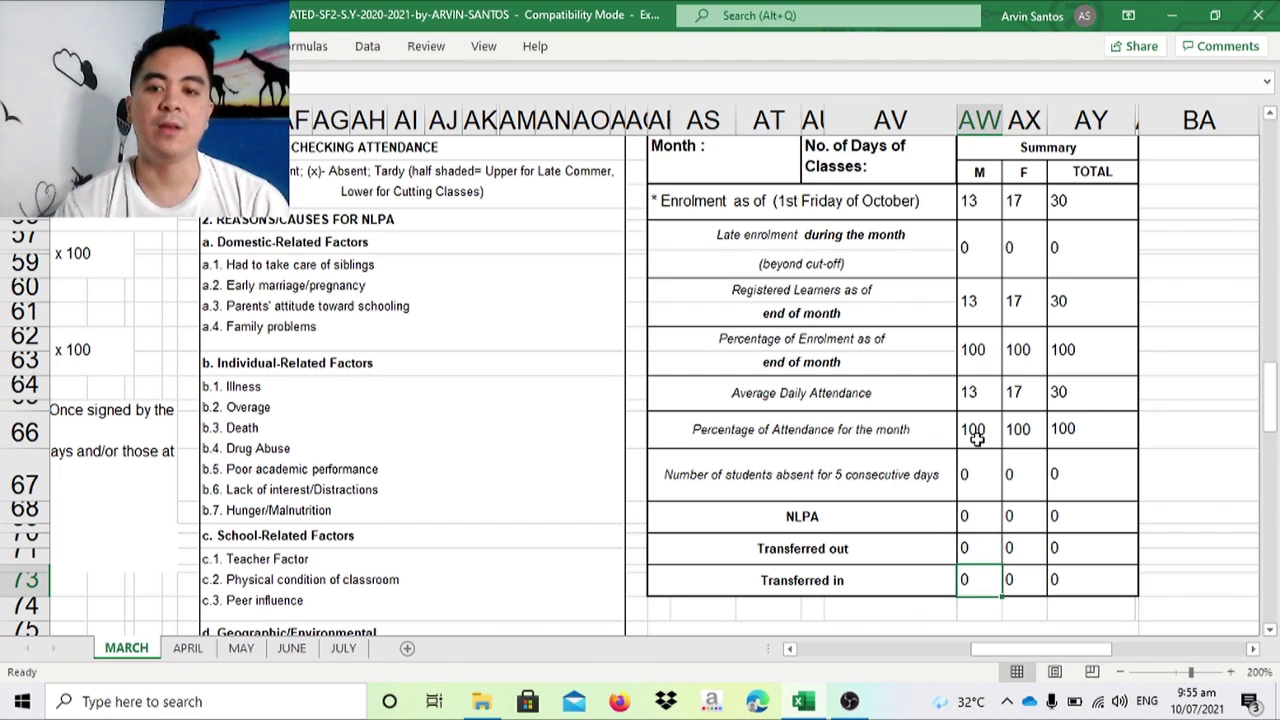
{"action": "key", "text": "Up"}
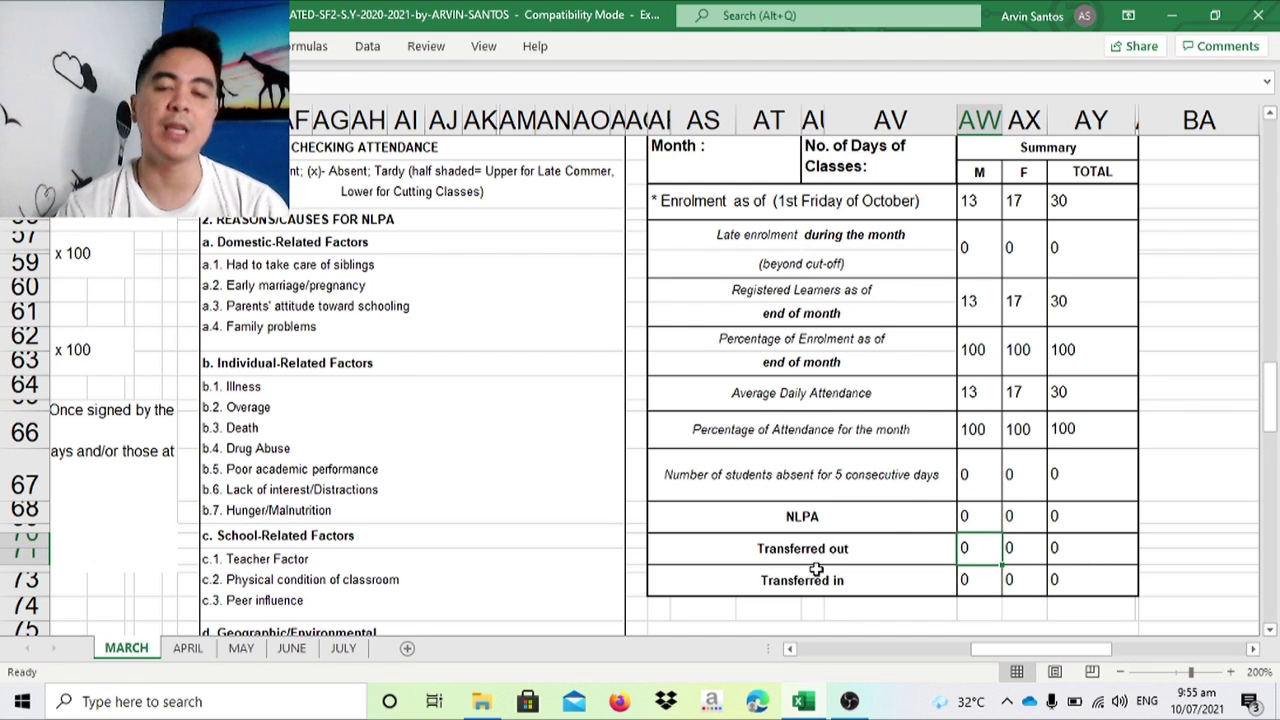
Return to the SF2 header and the first learner rows of the MARCH sheet
{"action": "left_click_drag", "start_coordinate": [1272, 420], "coordinate": [1275, 128]}
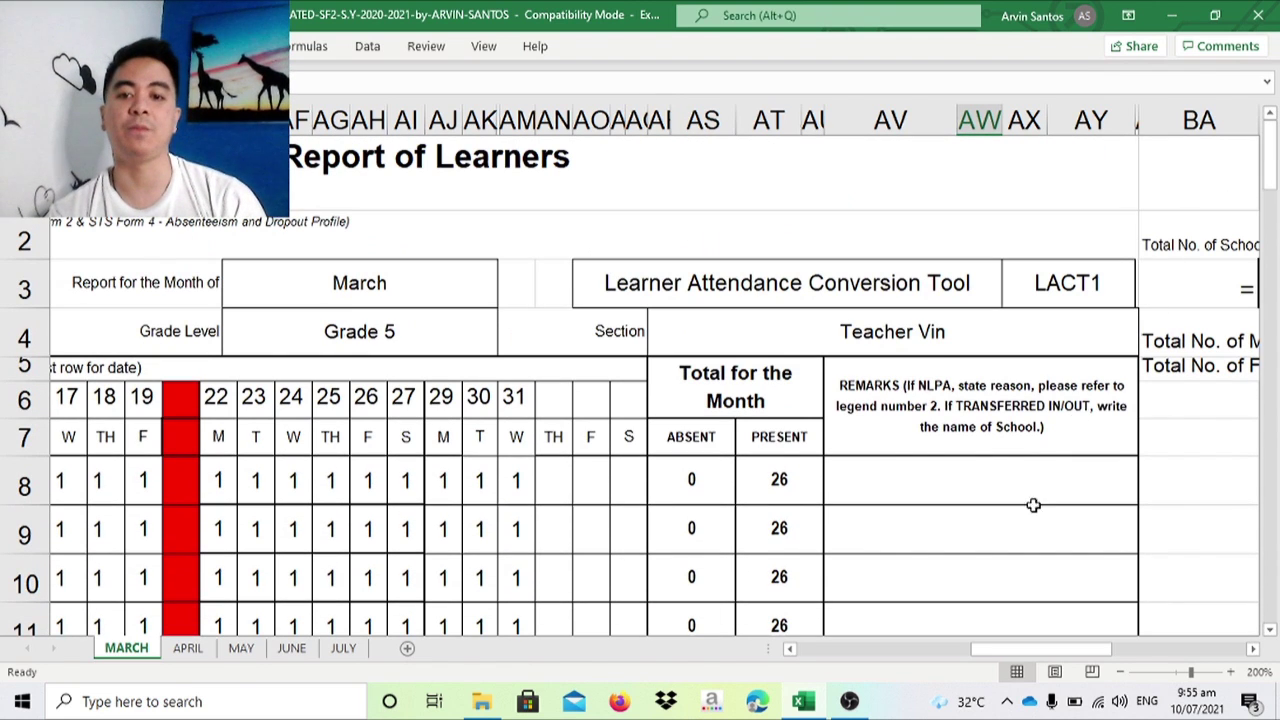
{"action": "left_click_drag", "start_coordinate": [1008, 650], "coordinate": [727, 658]}
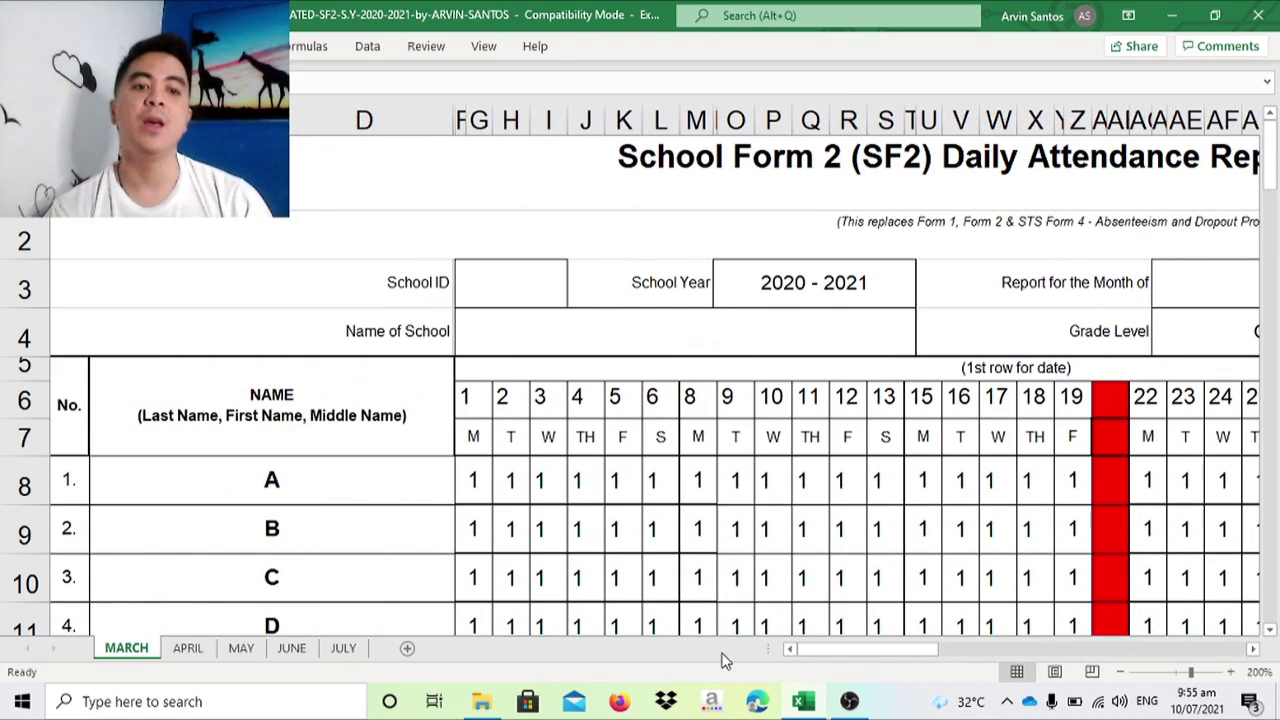
Review the APRIL sheet's dates, learner attendance, monthly absent and present columns, and its school-day and learner totals
{"action": "left_click", "coordinate": [187, 650]}
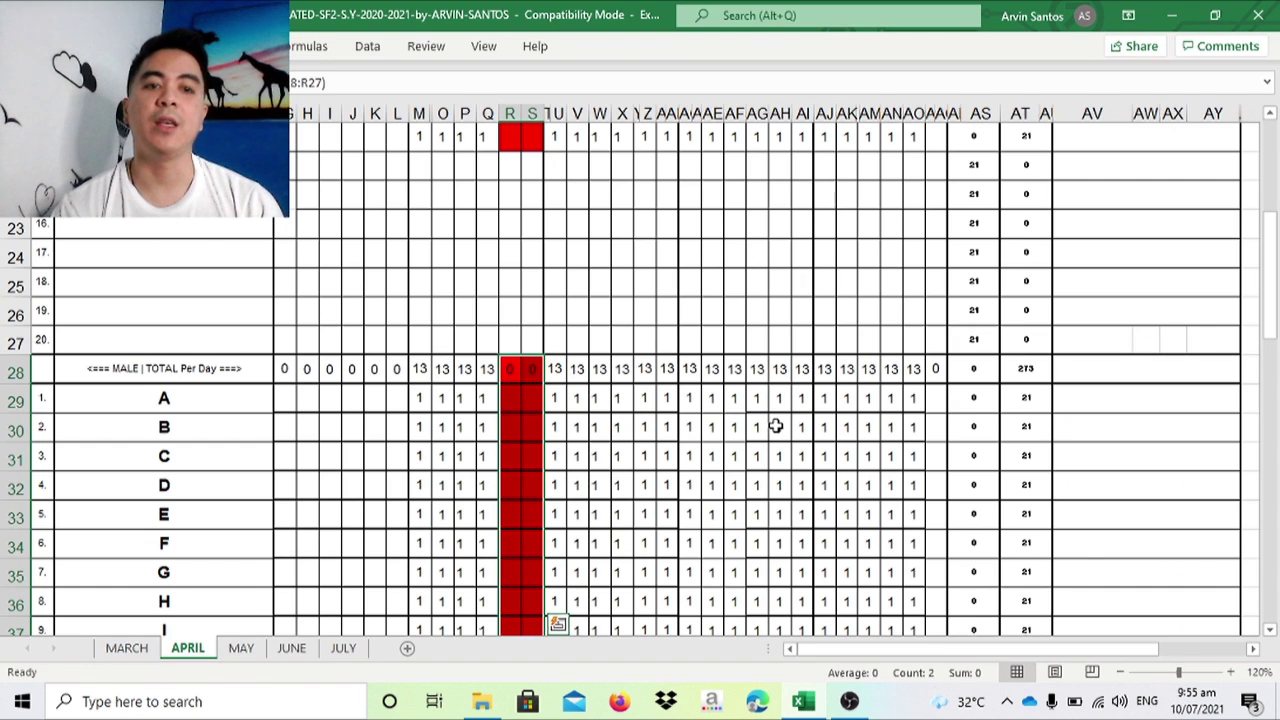
{"action": "left_click_drag", "start_coordinate": [1276, 305], "coordinate": [1276, 195]}
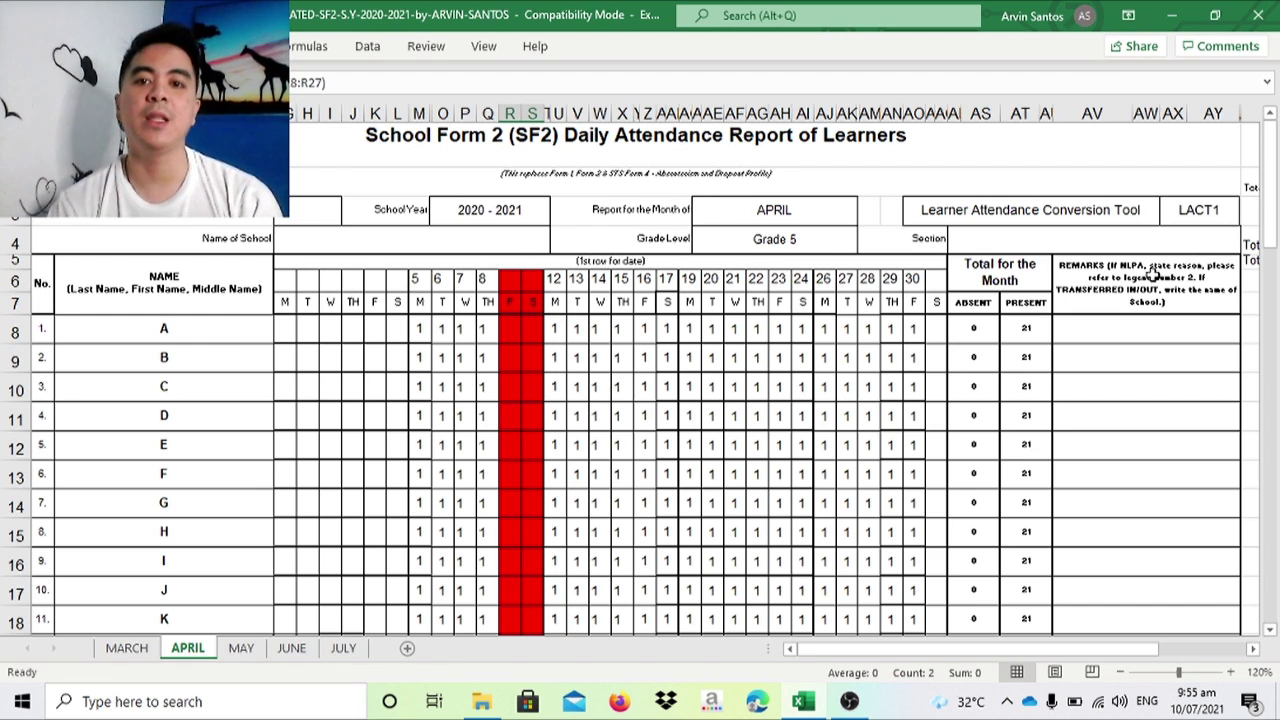
{"action": "left_click_drag", "start_coordinate": [860, 648], "coordinate": [997, 645]}
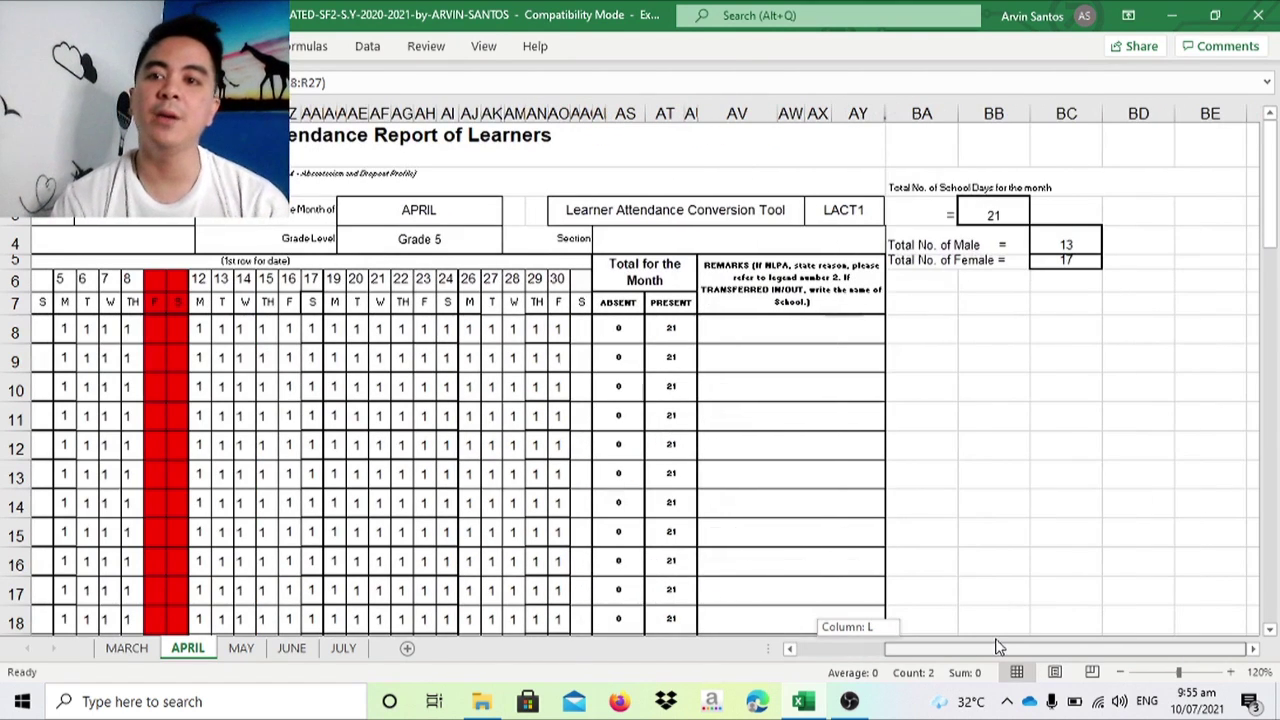
Examine the MAY sheet's dates, marked non-class day, learner attendance, and number of school days for the month
{"action": "left_click", "coordinate": [241, 650]}
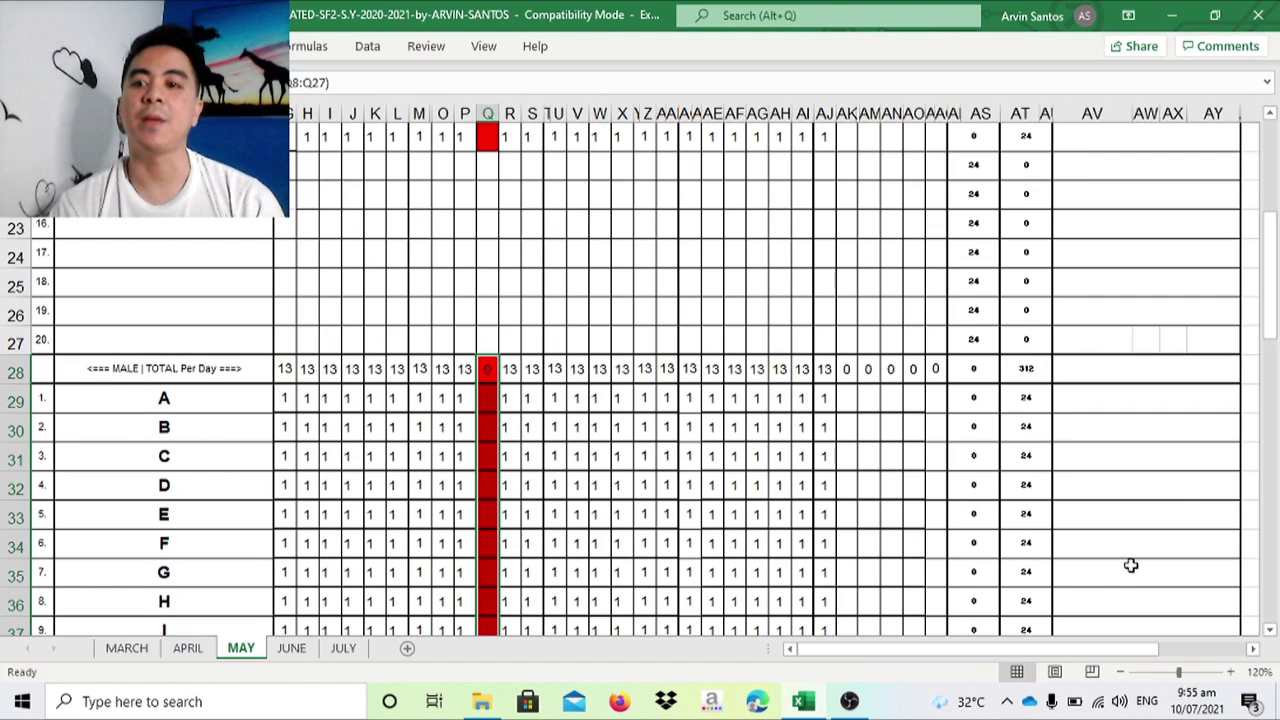
{"action": "left_click_drag", "start_coordinate": [1276, 290], "coordinate": [1276, 175]}
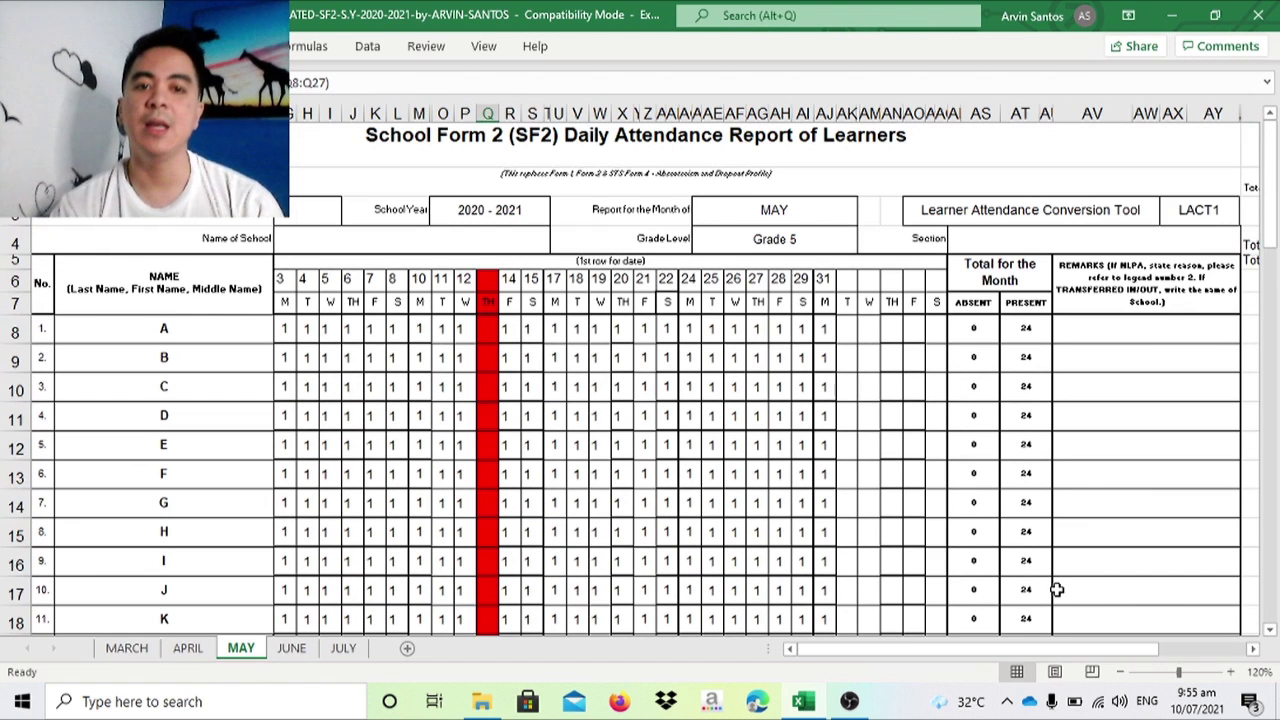
{"action": "left_click_drag", "start_coordinate": [993, 651], "coordinate": [1081, 651]}
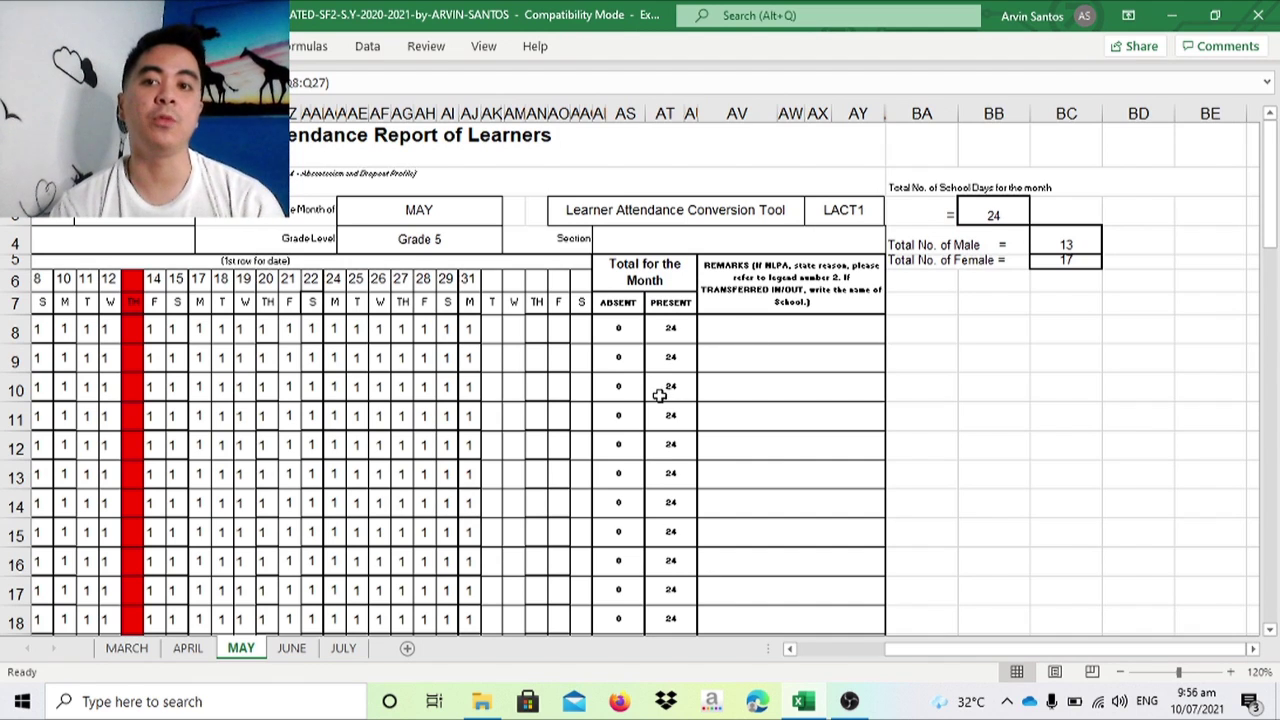
Review the JUNE sheet's header, dates and attendance columns, and examine its monthly Summary table
{"action": "left_click", "coordinate": [293, 648]}
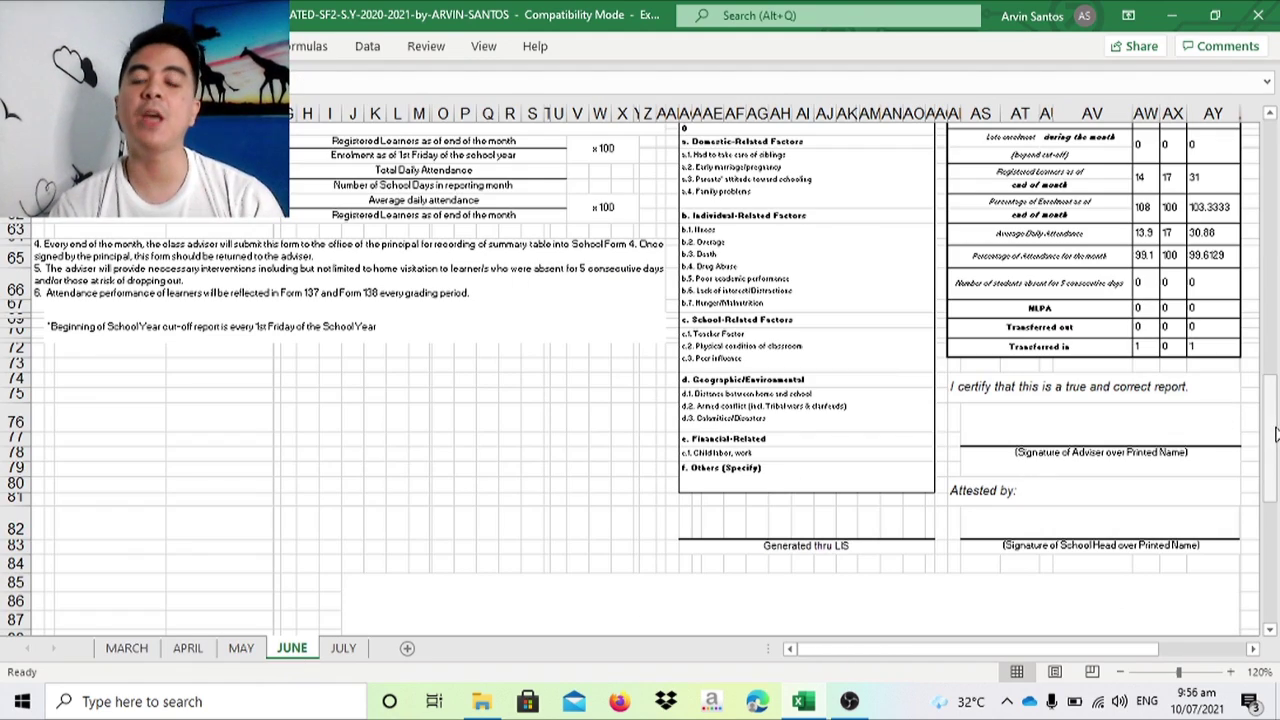
{"action": "left_click_drag", "start_coordinate": [1270, 440], "coordinate": [1272, 125]}
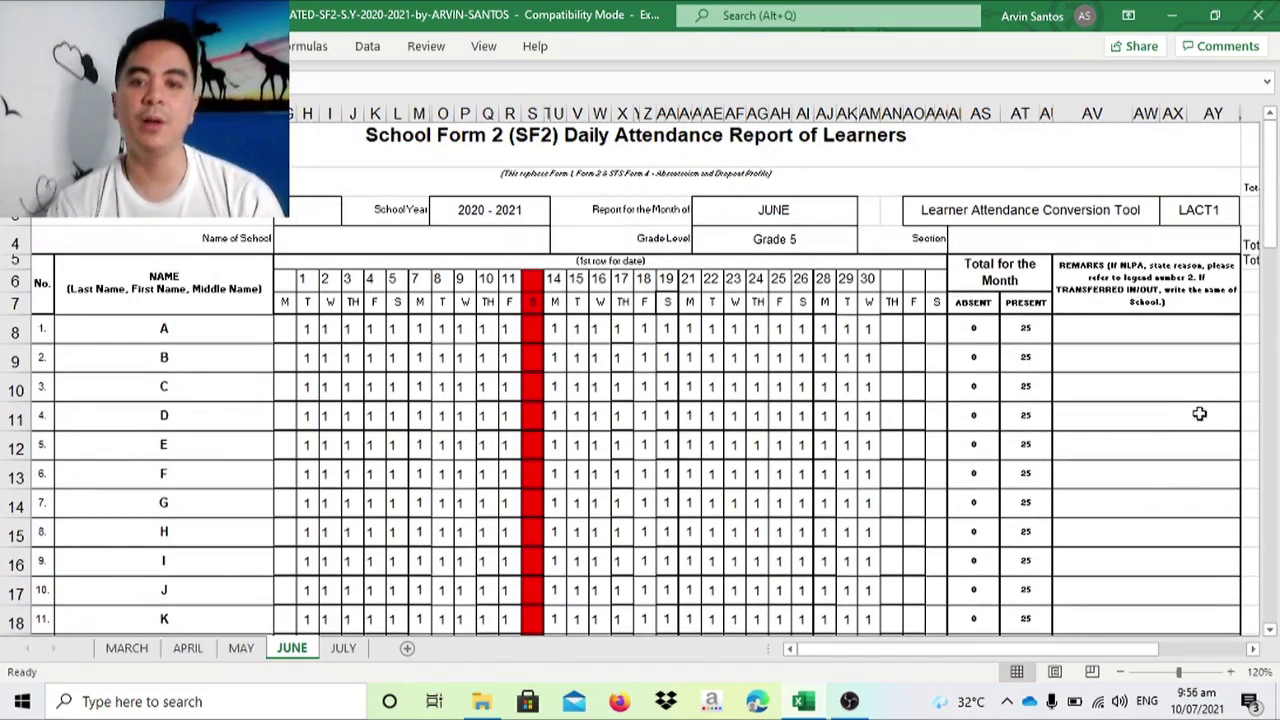
{"action": "left_click", "coordinate": [1228, 671]}
{"action": "left_click", "coordinate": [1228, 671]}
{"action": "left_click", "coordinate": [1228, 671]}
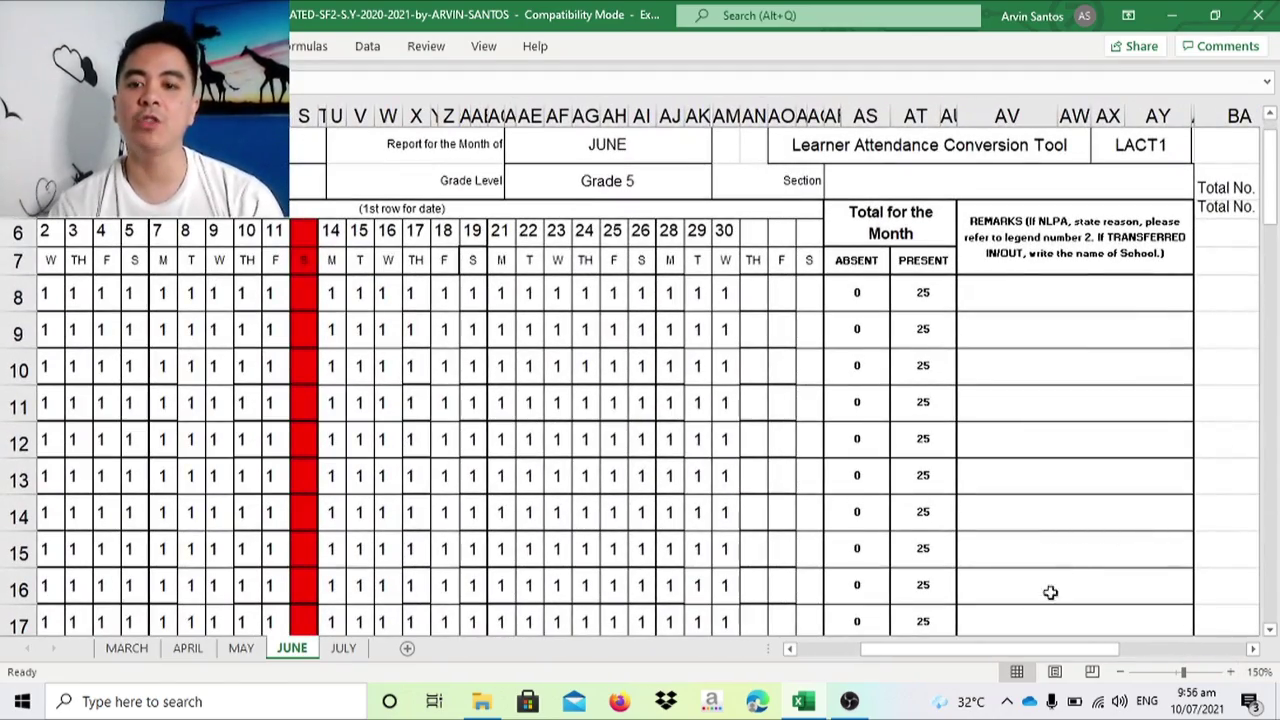
{"action": "left_click_drag", "start_coordinate": [992, 650], "coordinate": [1080, 650]}
{"action": "left_click_drag", "start_coordinate": [1268, 200], "coordinate": [1274, 466]}
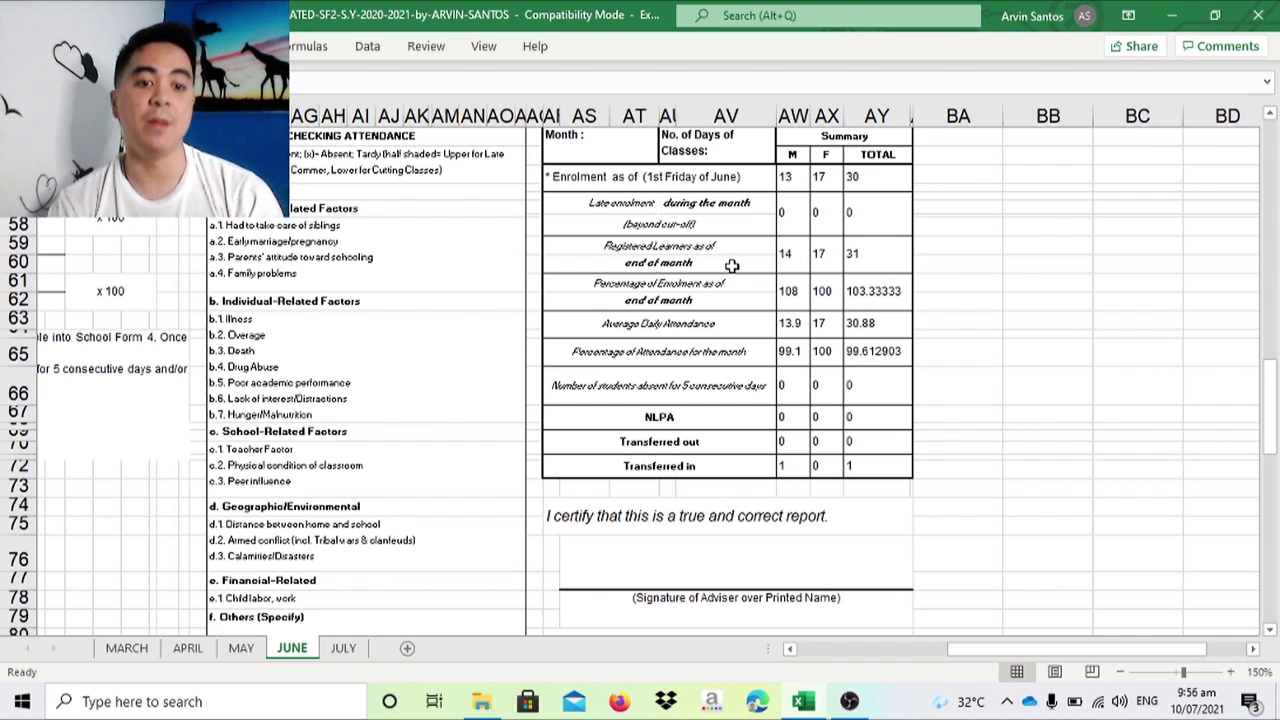
Examine the JULY sheet's class dates, school-day and male and female learner totals, and its monthly Summary table
{"action": "left_click", "coordinate": [344, 649]}
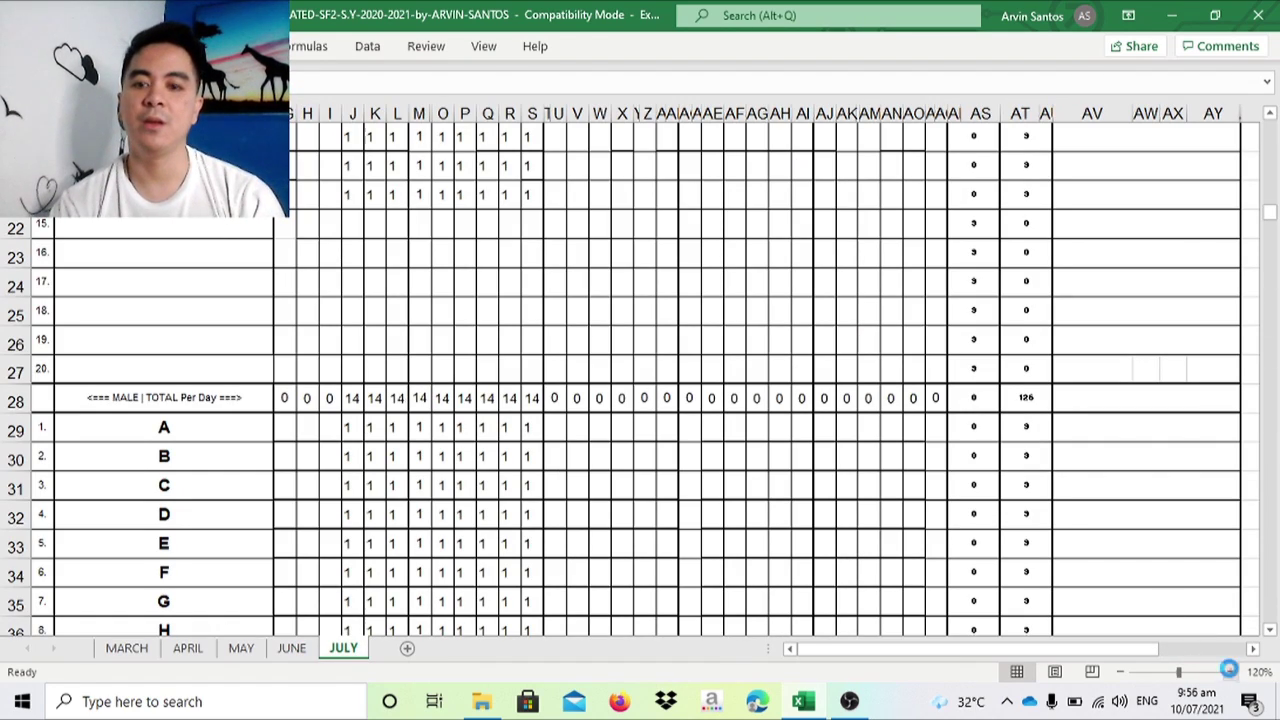
{"action": "left_click", "coordinate": [1228, 672]}
{"action": "left_click", "coordinate": [1228, 672]}
{"action": "left_click_drag", "start_coordinate": [1272, 265], "coordinate": [1270, 170]}
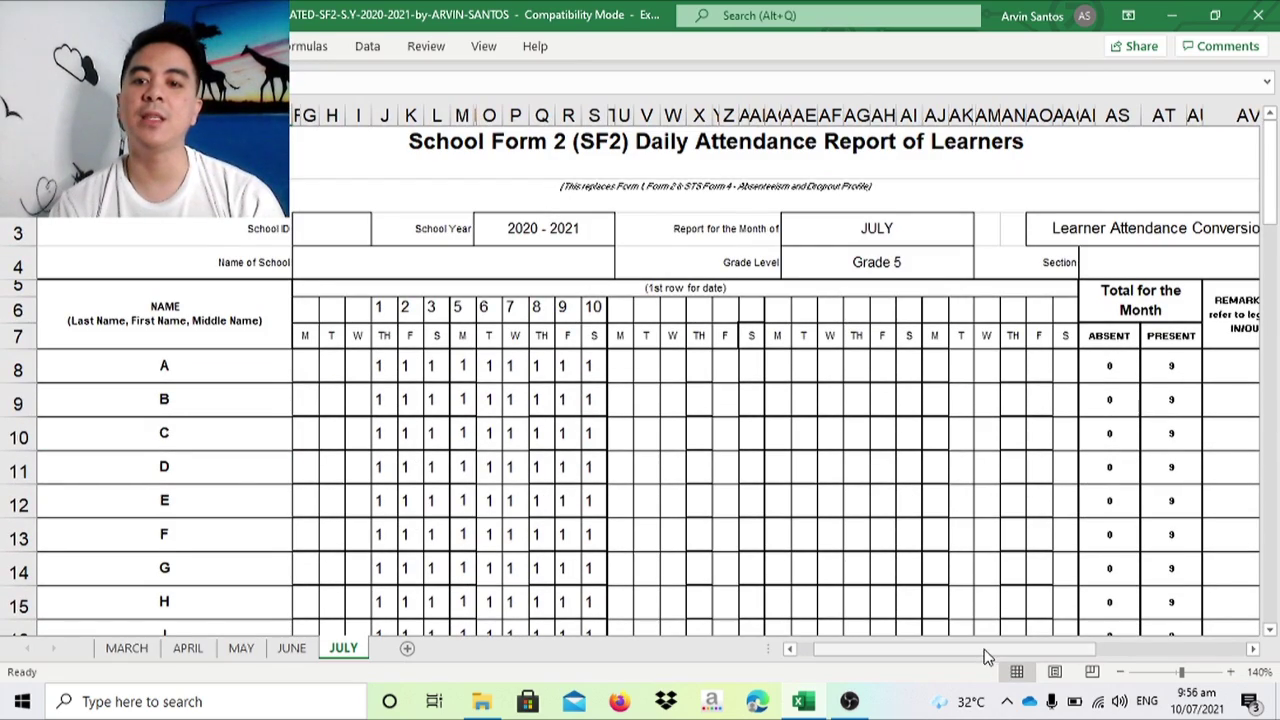
{"action": "left_click_drag", "start_coordinate": [990, 648], "coordinate": [1103, 617]}
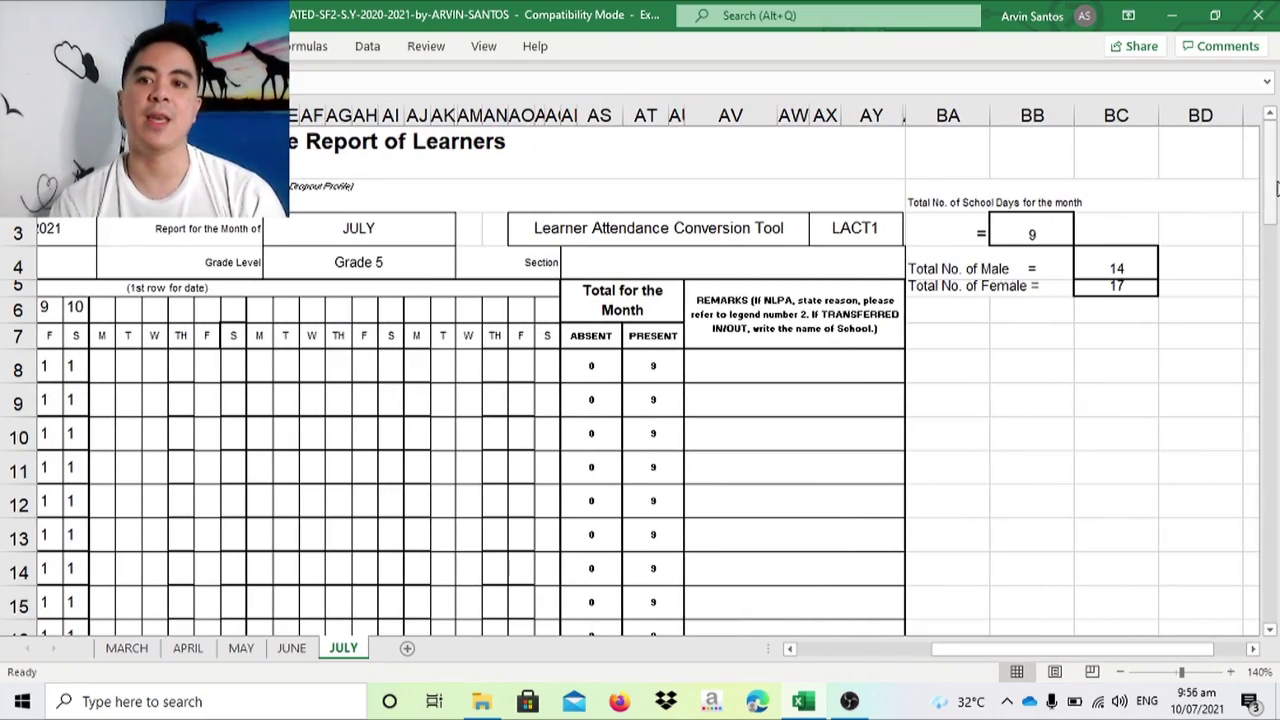
{"action": "left_click_drag", "start_coordinate": [1268, 200], "coordinate": [1266, 440]}
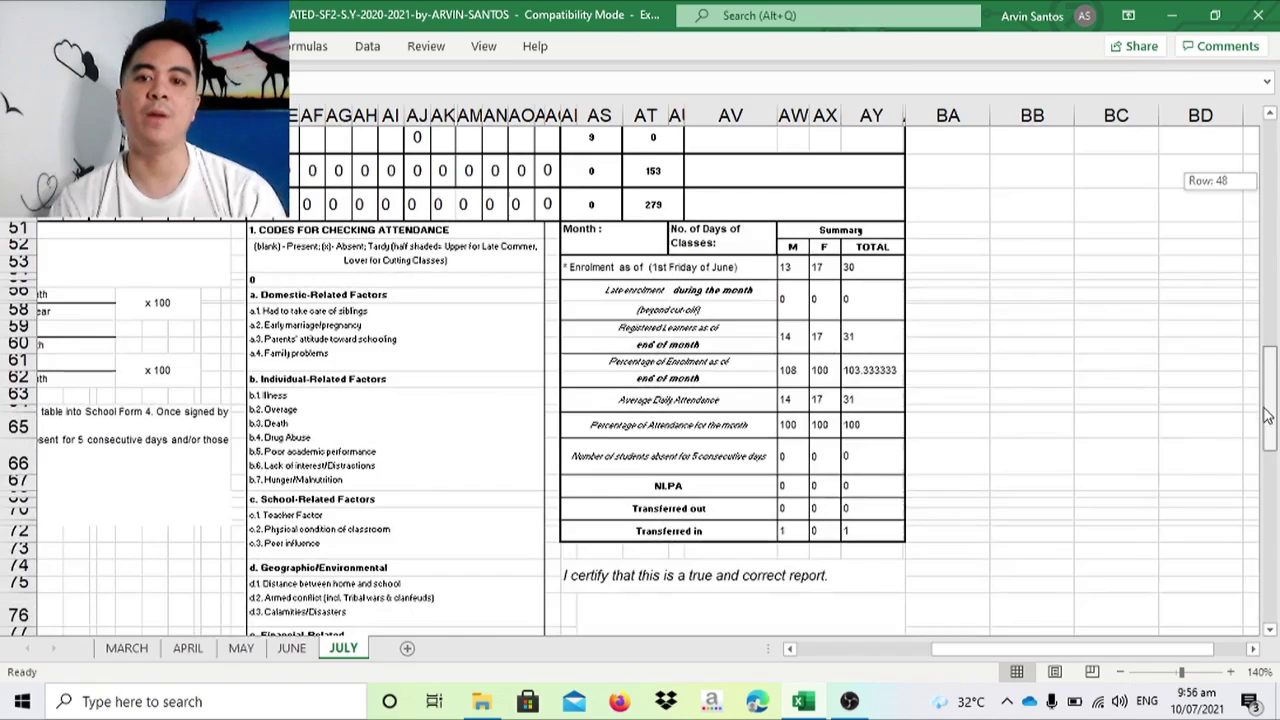
{"action": "left_click", "coordinate": [1231, 672]}
{"action": "left_click", "coordinate": [1231, 672]}
{"action": "left_click", "coordinate": [1231, 672]}
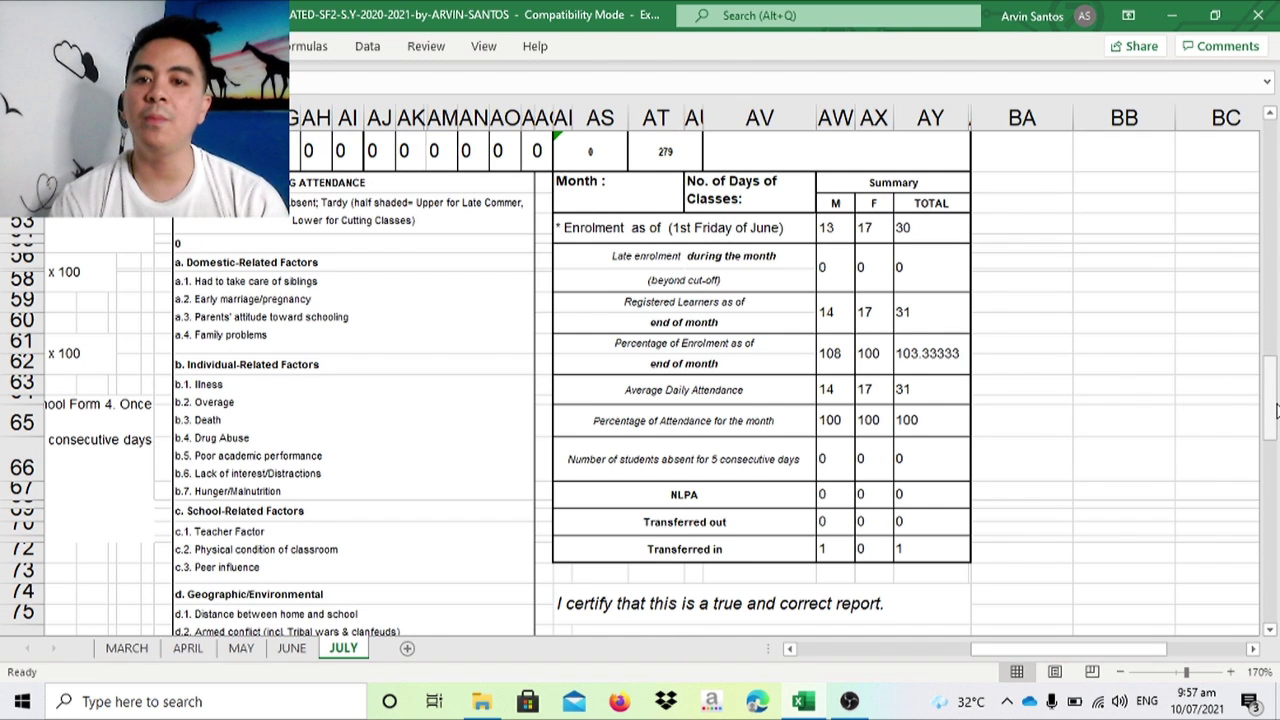
{"action": "left_click_drag", "start_coordinate": [1269, 400], "coordinate": [1272, 398]}
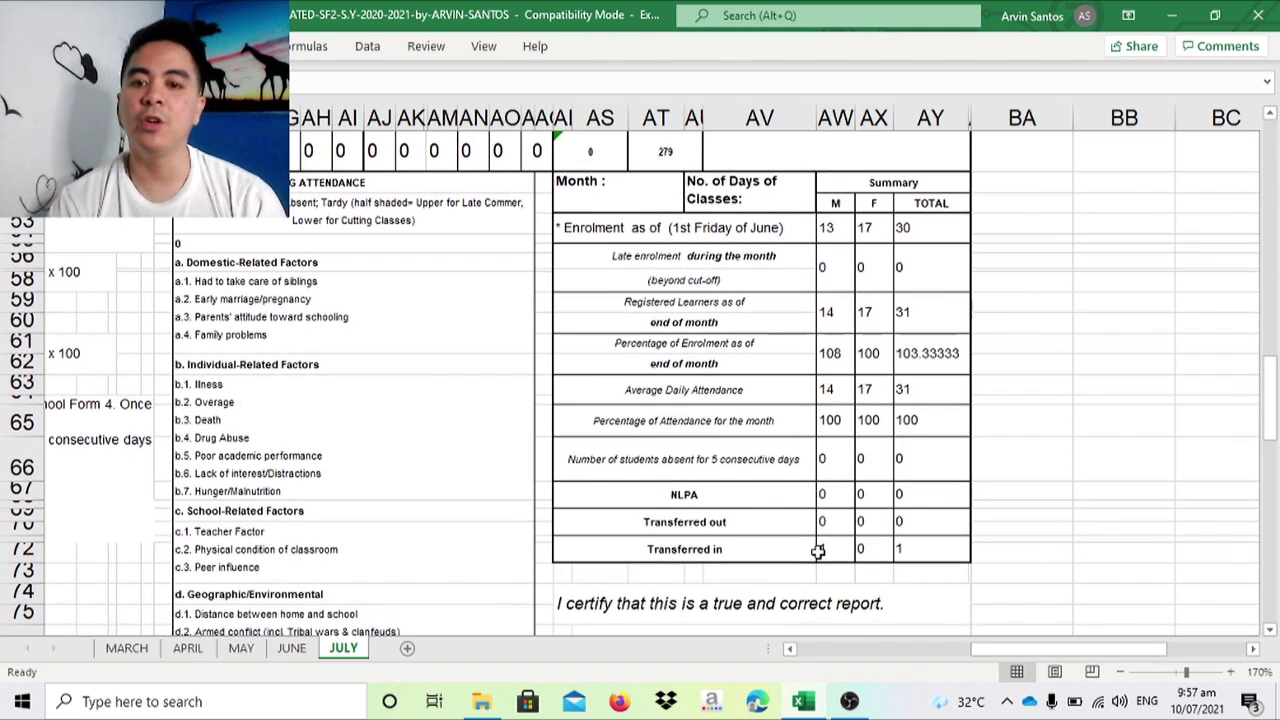
Set the male and total Transferred in values to 0 in the JULY sheet's Summary table
{"action": "left_click", "coordinate": [818, 549]}
{"action": "type", "text": "0"}
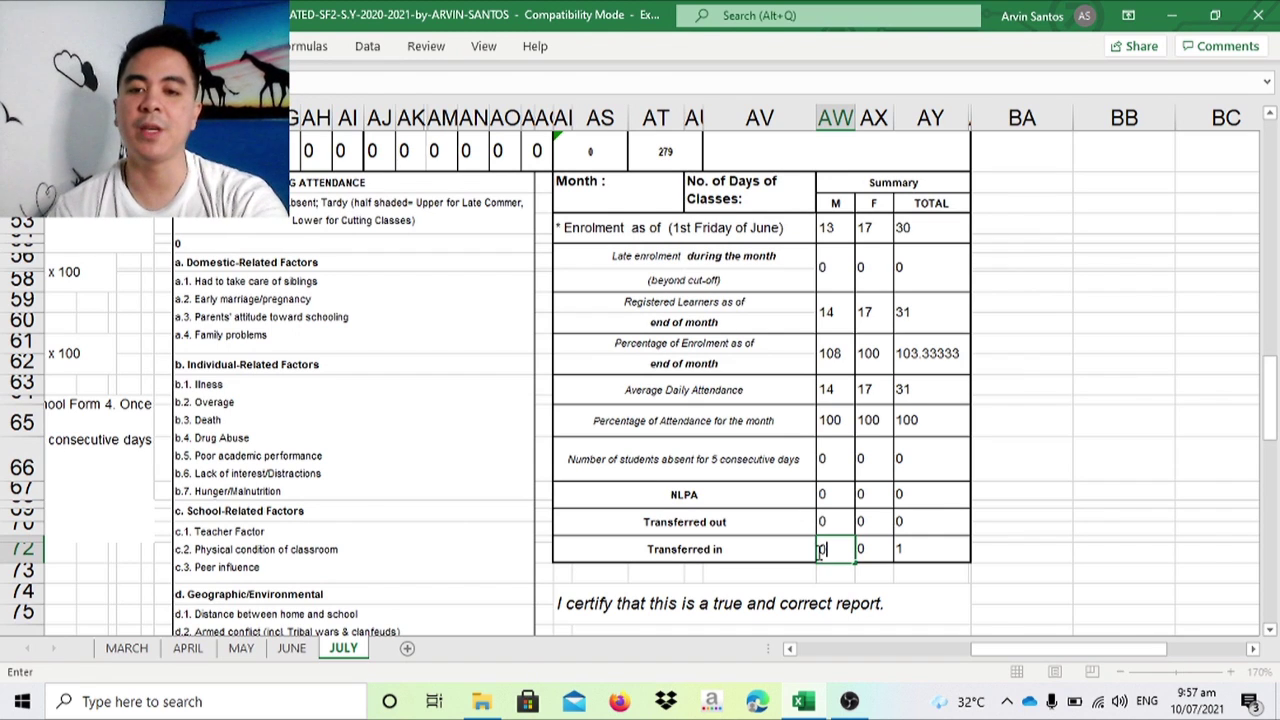
{"action": "key", "text": "Tab"}
{"action": "key", "text": "Tab"}
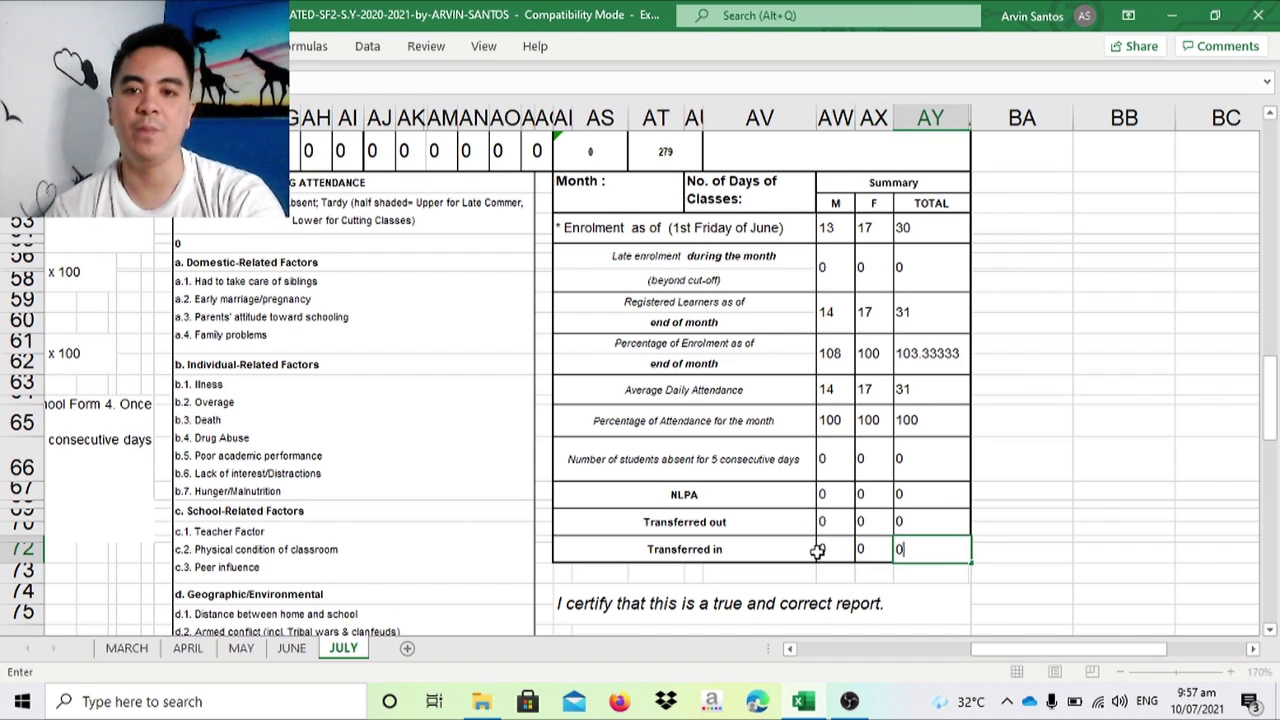
{"action": "key", "text": "Up"}
{"action": "key", "text": "Up"}
{"action": "key", "text": "Up"}
{"action": "key", "text": "Up"}
{"action": "key", "text": "Up"}
{"action": "key", "text": "Up"}
{"action": "key", "text": "Up"}
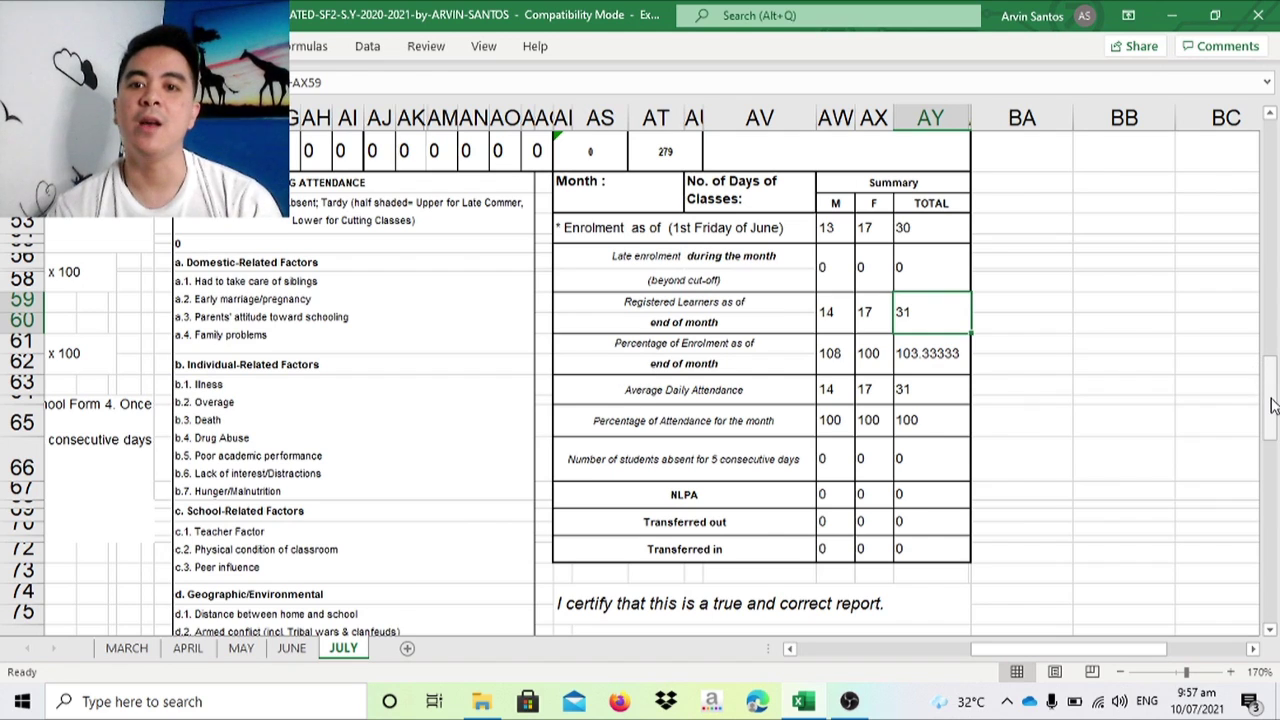
Review the header and totals of the JULY sheet and return to the MARCH sheet
{"action": "left_click_drag", "start_coordinate": [1273, 404], "coordinate": [1276, 158]}
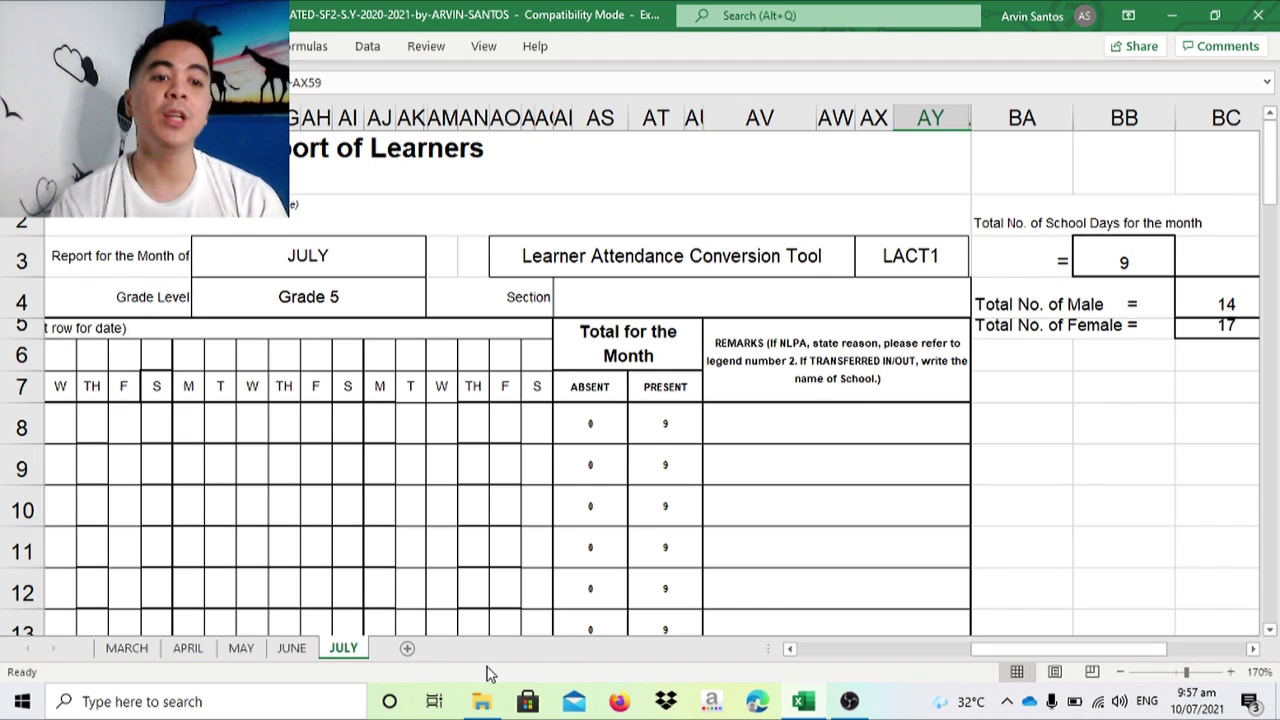
{"action": "left_click", "coordinate": [143, 651]}
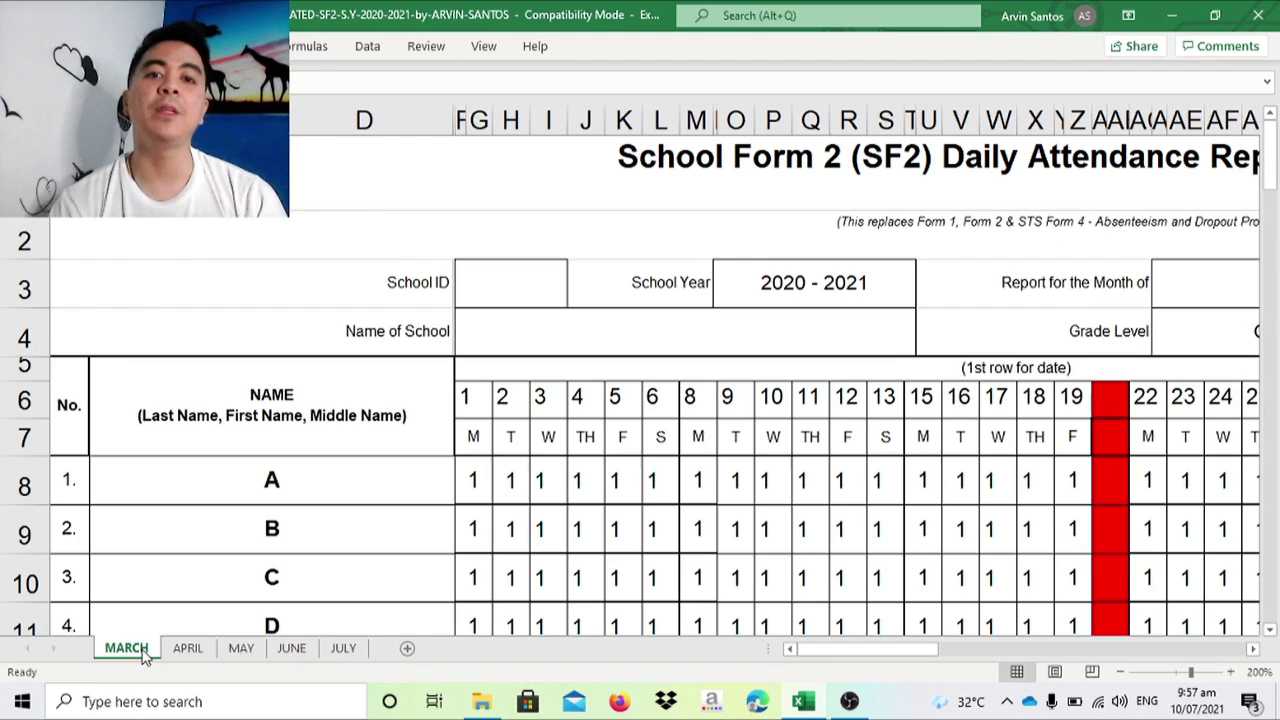